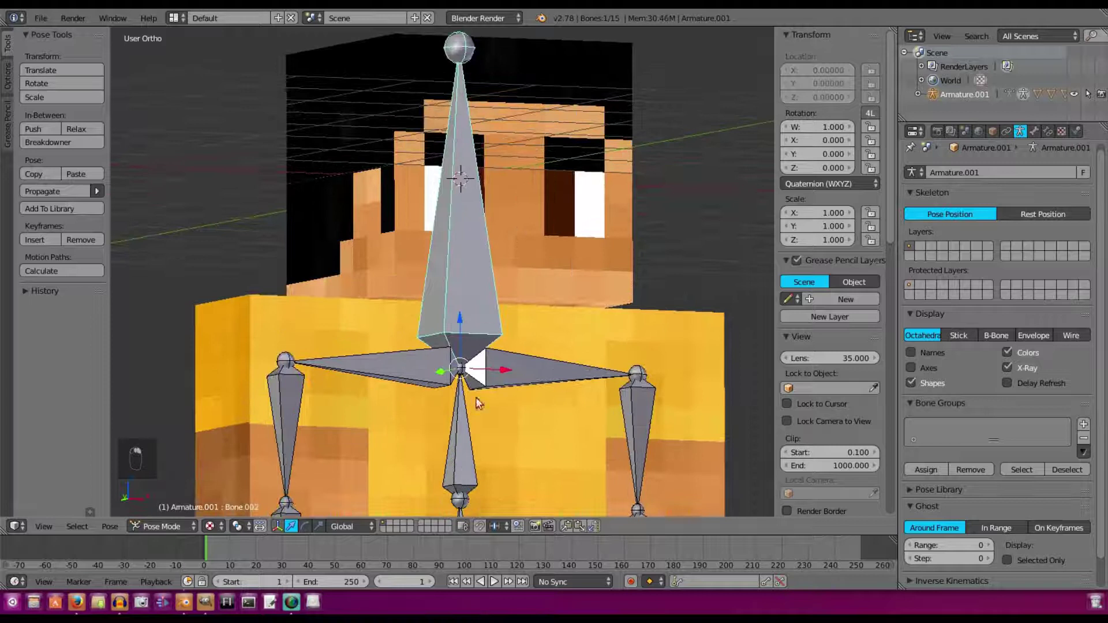
Step: Turn off X-Ray display for the character's armature
scroll(476, 399, "down", 5)
scroll(759, 175, "down", 2, "shift")
left_click(1037, 131)
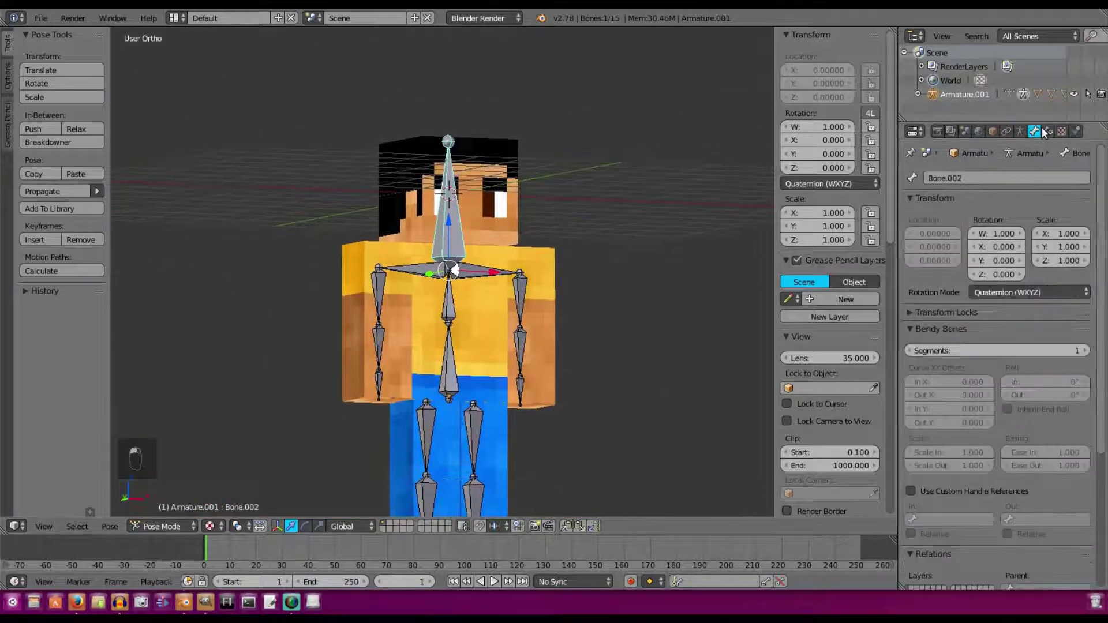
left_click(1047, 132)
left_click(1034, 132)
left_click(1021, 131)
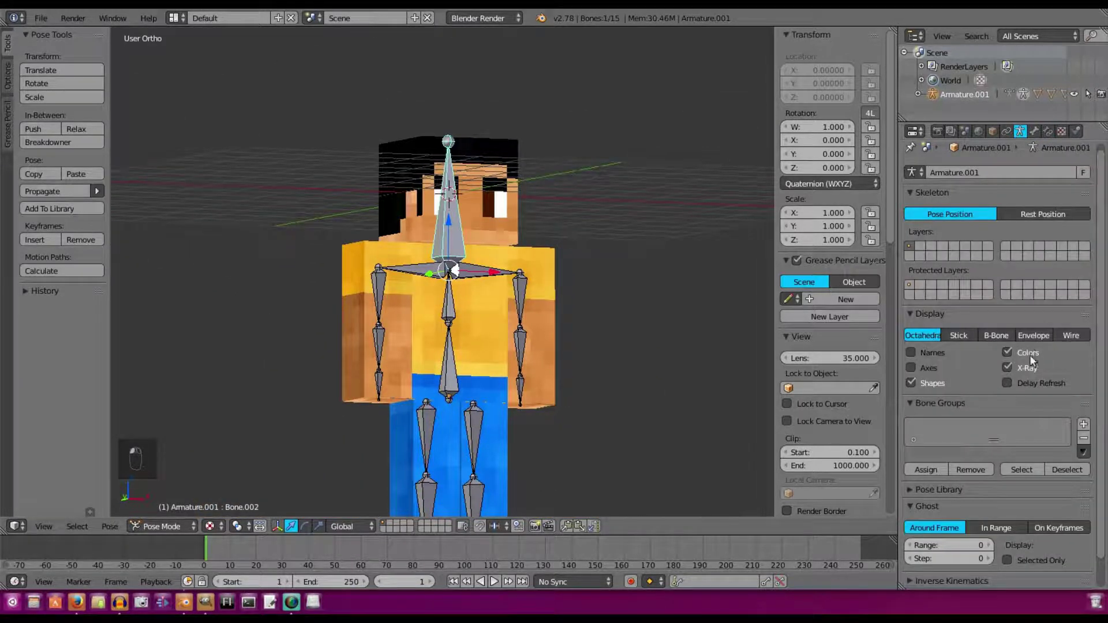
left_click(1009, 367)
Step: Turn off the grid floor in the viewport's display settings
scroll(590, 177, "up", 4)
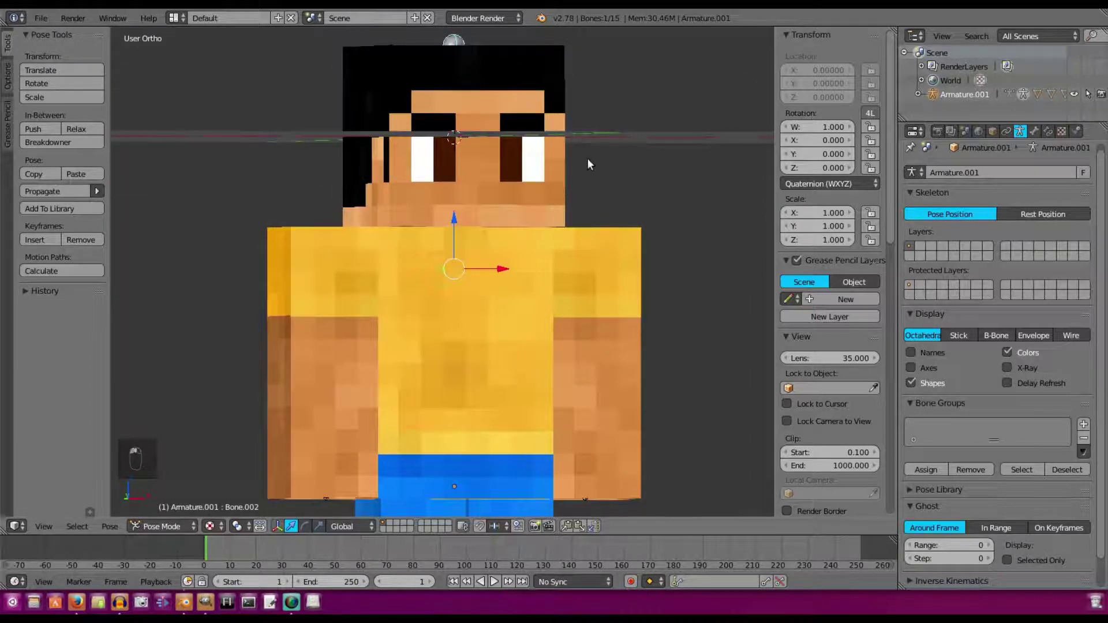
middle_click_drag(588, 158, 589, 147)
scroll(828, 328, "down", 18)
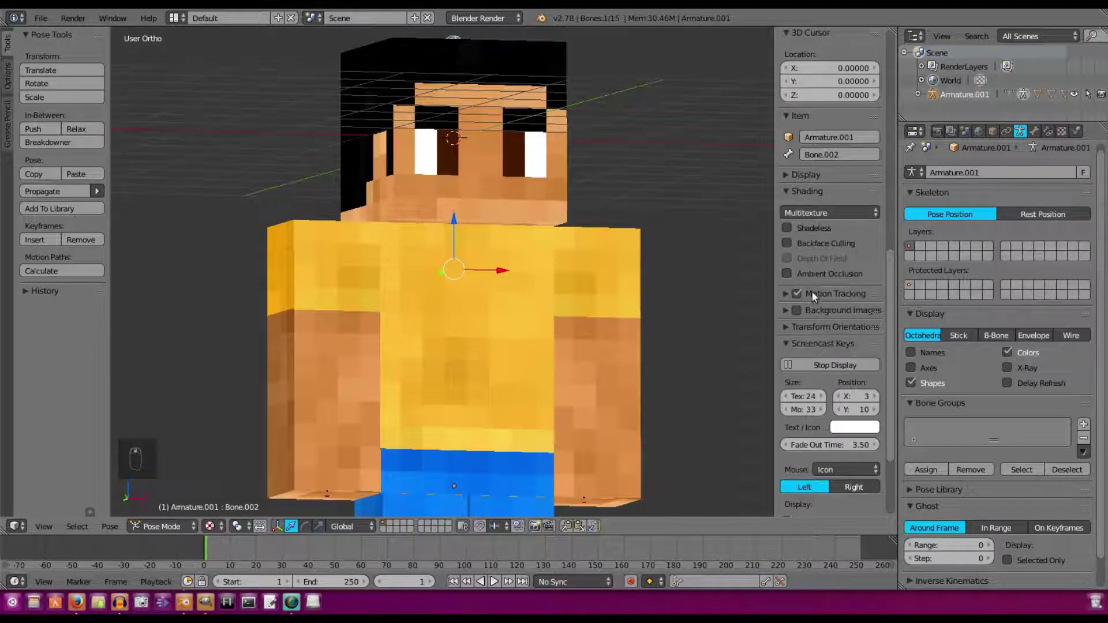
left_click(803, 177)
left_click(788, 276)
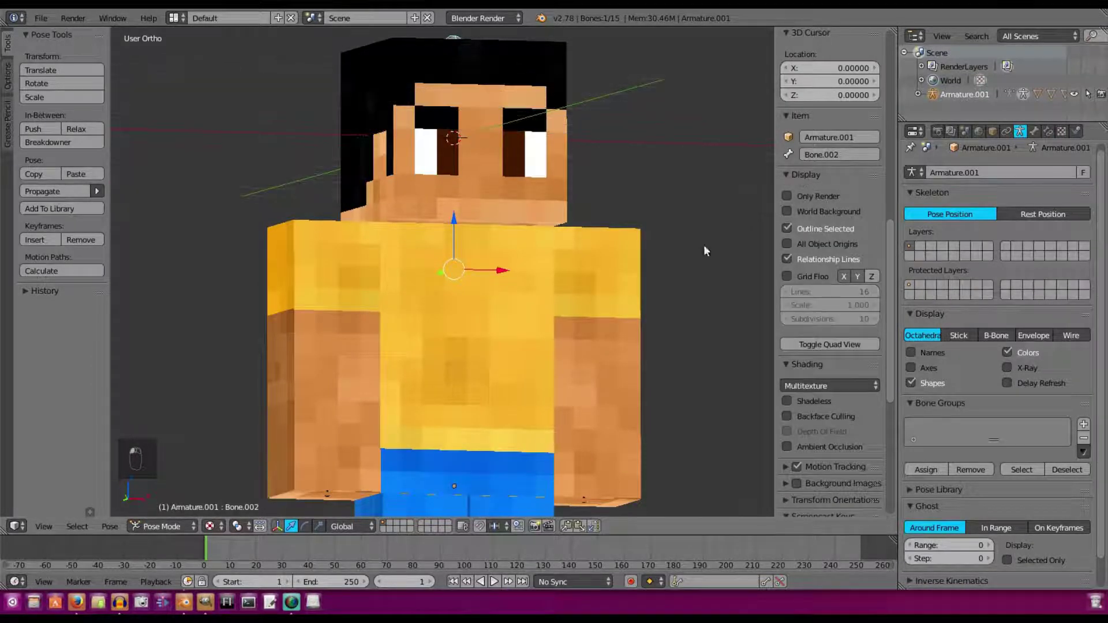
Step: Hide the viewport's properties sidebar
mouse_move(624, 217)
middle_mouse_down()
mouse_move(605, 225)
mouse_move(622, 218)
middle_mouse_up()
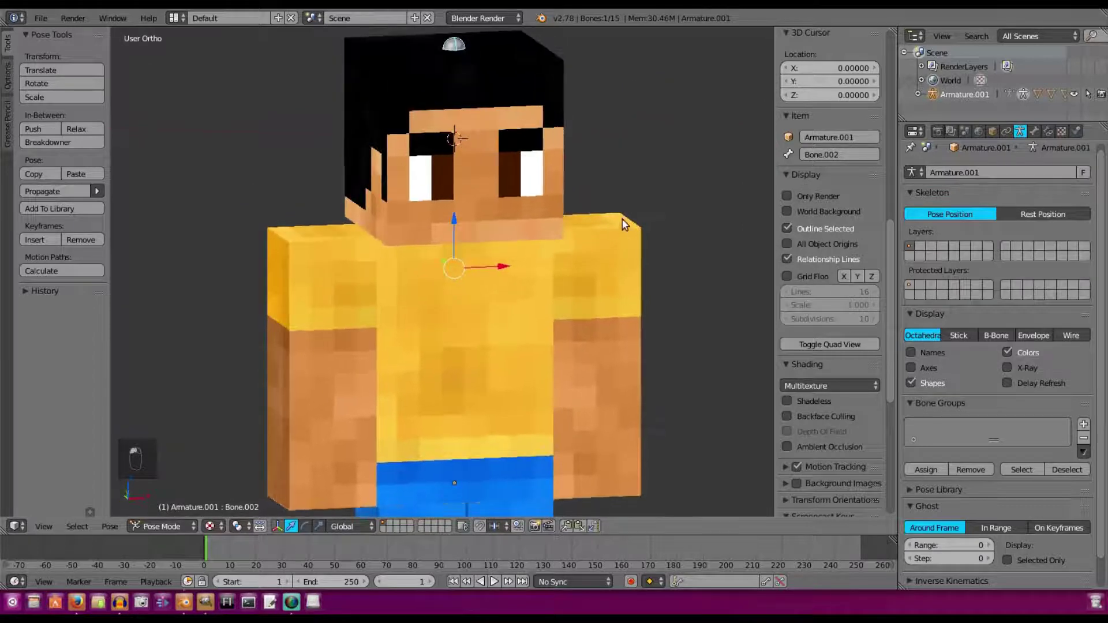
middle_click_drag(559, 176, 546, 224, "shift")
middle_click_drag(560, 219, 719, 237)
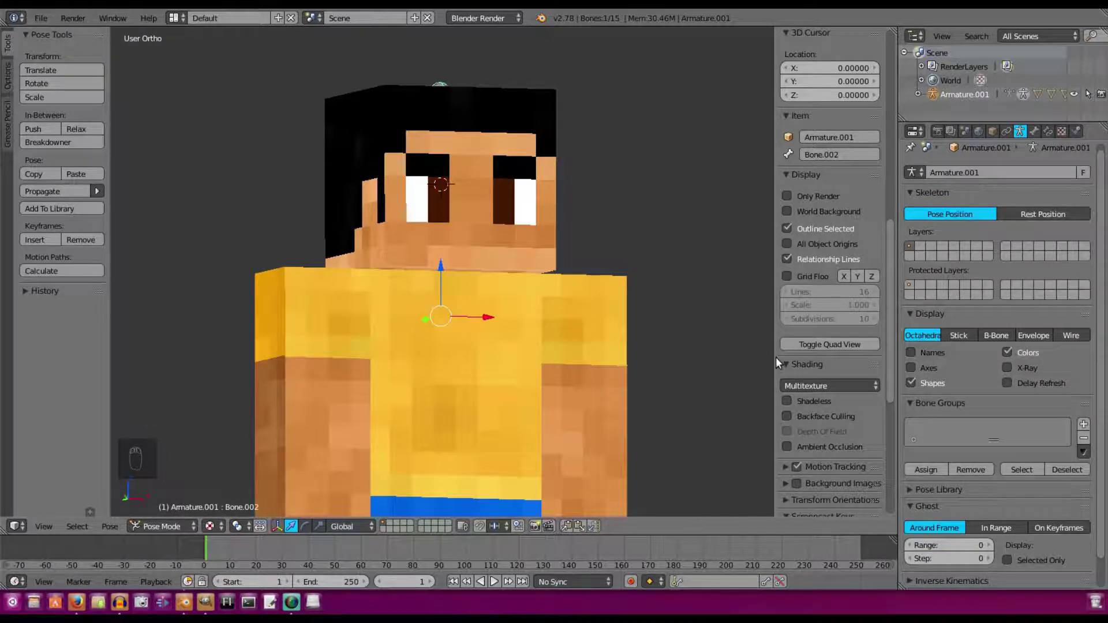
left_click_drag(775, 356, 889, 353)
Step: Select the character's head mesh and switch it from Weight Paint to Object Mode
middle_click_drag(628, 170, 526, 186)
right_click(487, 191)
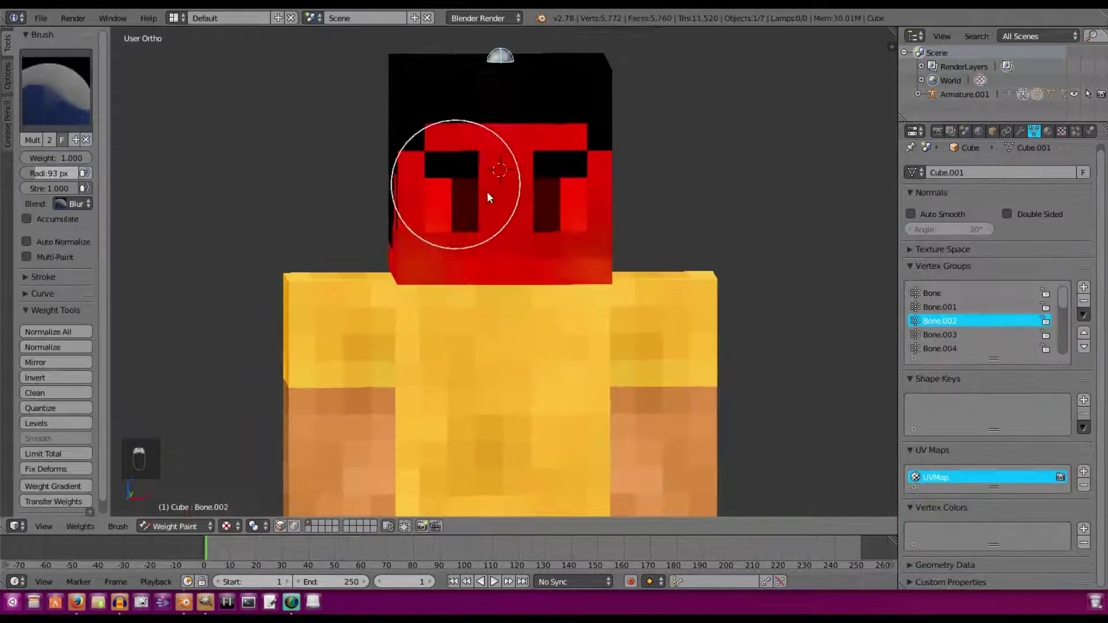
scroll(488, 197, "up", 3)
scroll(534, 172, "down", 1)
left_click(176, 527)
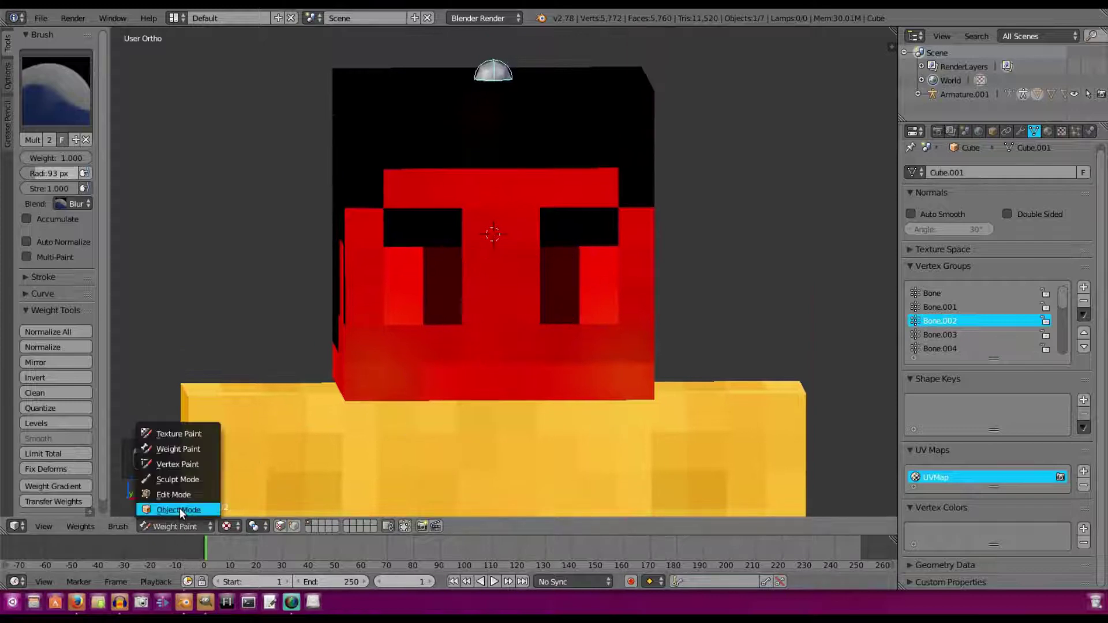
left_click(179, 510)
scroll(496, 262, "up", 1)
scroll(524, 249, "down", 4)
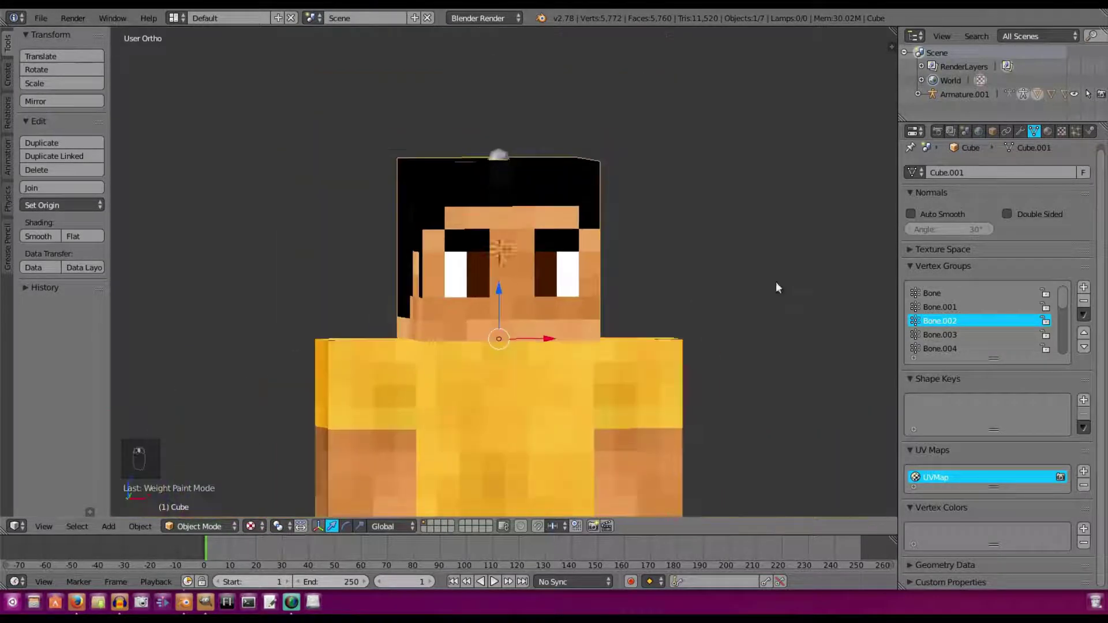
scroll(537, 277, "up", 4)
middle_click_drag(499, 298, 622, 247, "shift")
scroll(554, 233, "down", 2)
scroll(618, 247, "down", 1)
scroll(468, 327, "up", 3)
scroll(507, 397, "down", 4)
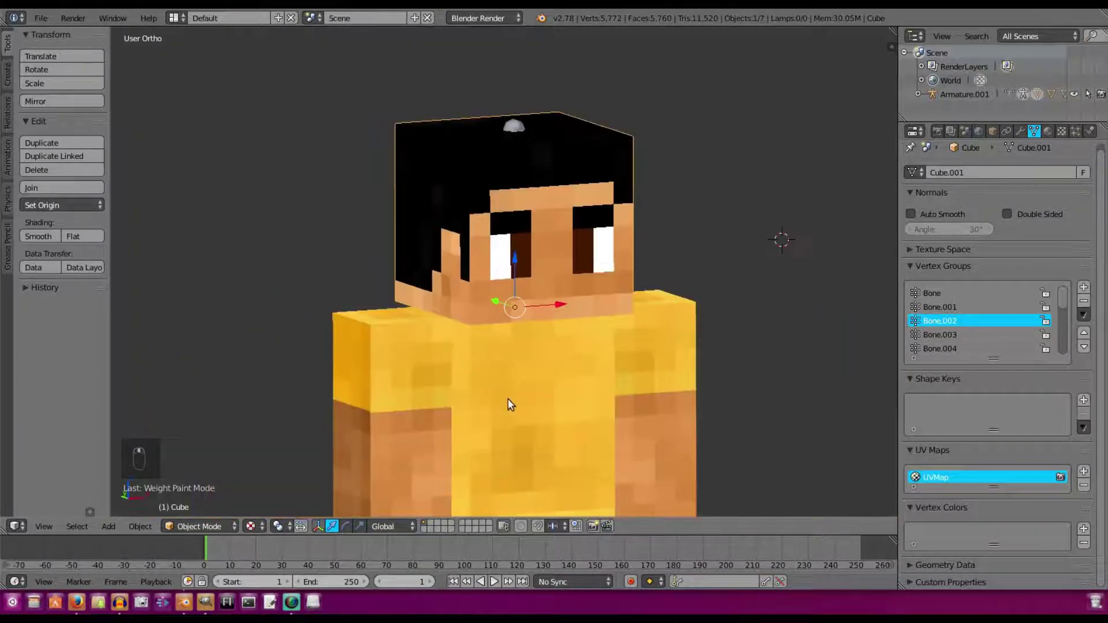
scroll(543, 401, "down", 4)
middle_click_drag(537, 396, 523, 316, "shift")
scroll(530, 195, "up", 1)
middle_click_drag(531, 197, 508, 253, "shift")
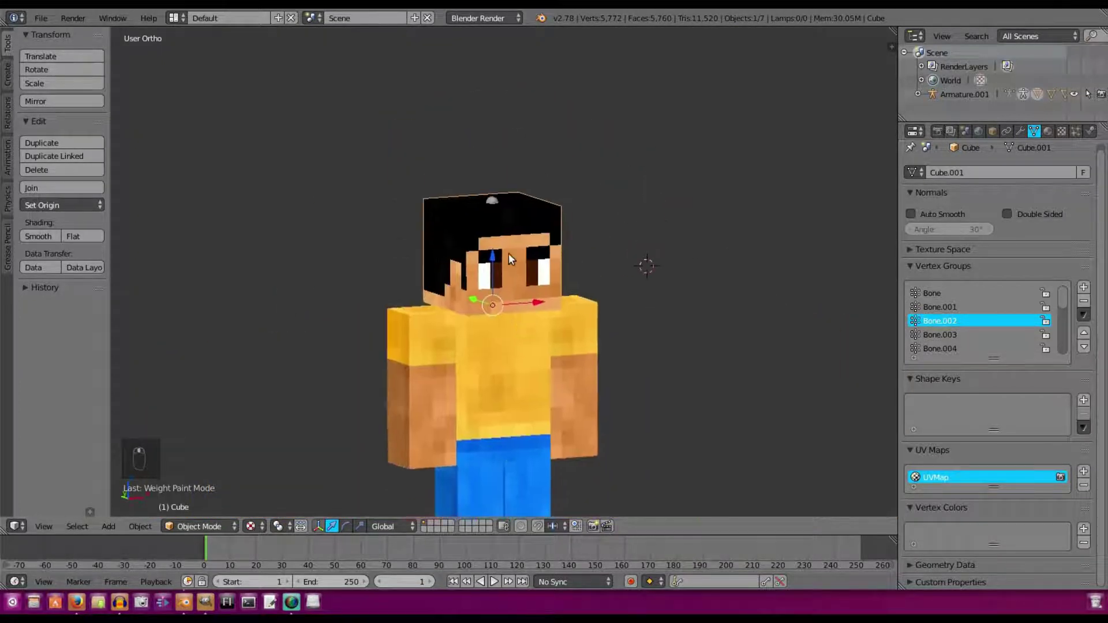
scroll(501, 251, "up", 5)
Step: Split the 3D viewport into upper and lower areas and make the lower one a UV/Image Editor
left_click_drag(4, 529, 7, 268)
scroll(446, 158, "down", 2)
middle_click_drag(445, 160, 440, 196, "shift")
left_click(15, 527)
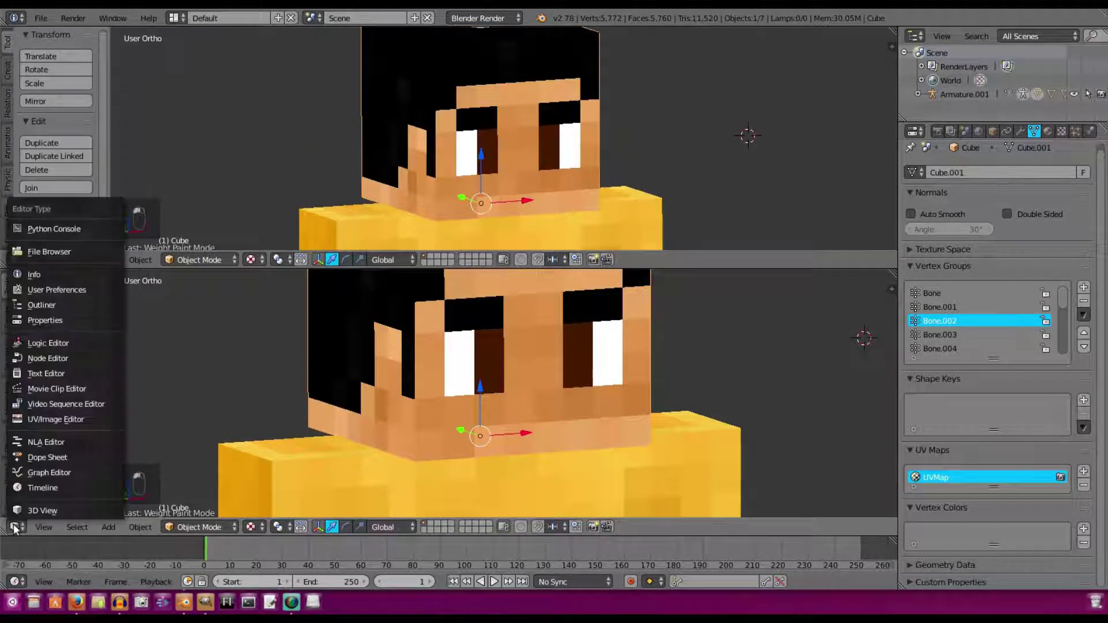
left_click(70, 419)
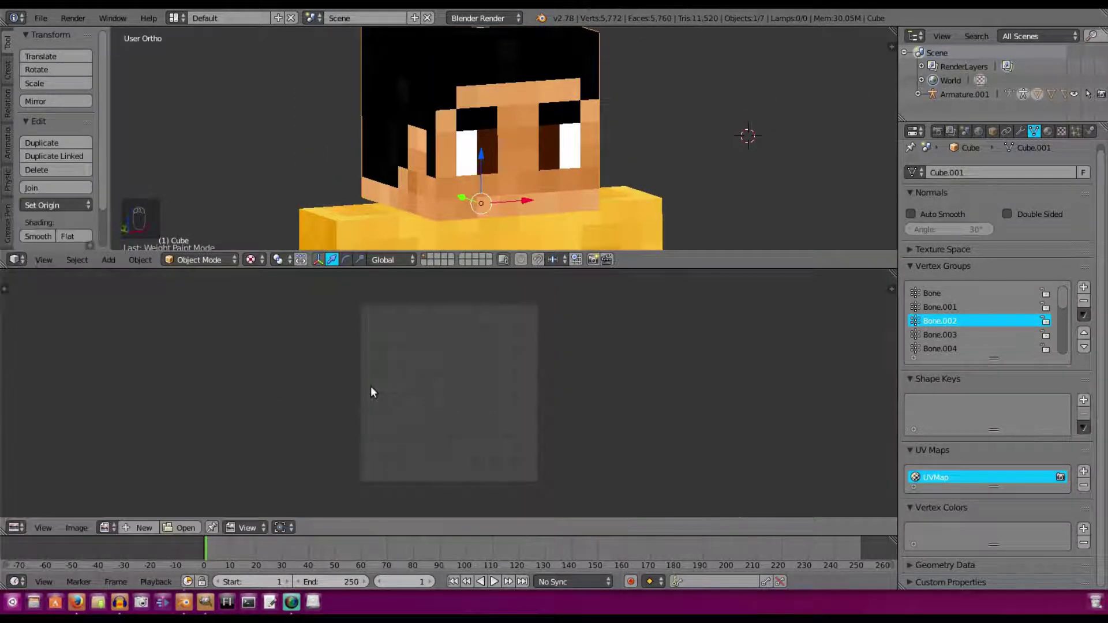
Step: Display the Minecraft Skin Kai.png image in the UV/Image Editor and check the head's UV layout over it
left_click(106, 527)
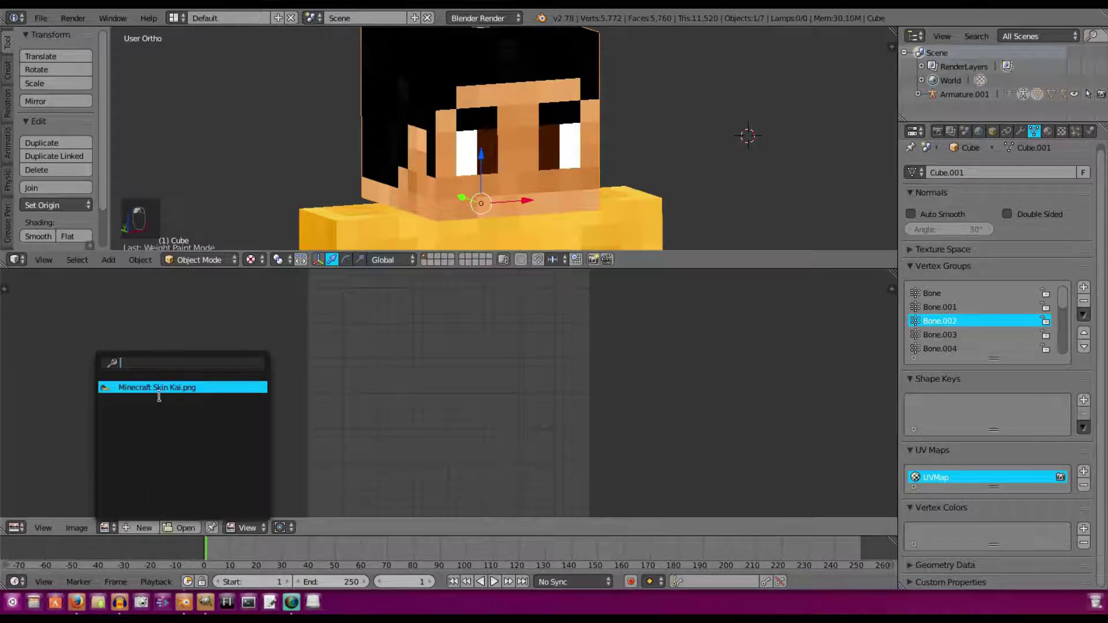
left_click(121, 387)
scroll(480, 389, "up", 6)
key("Tab")
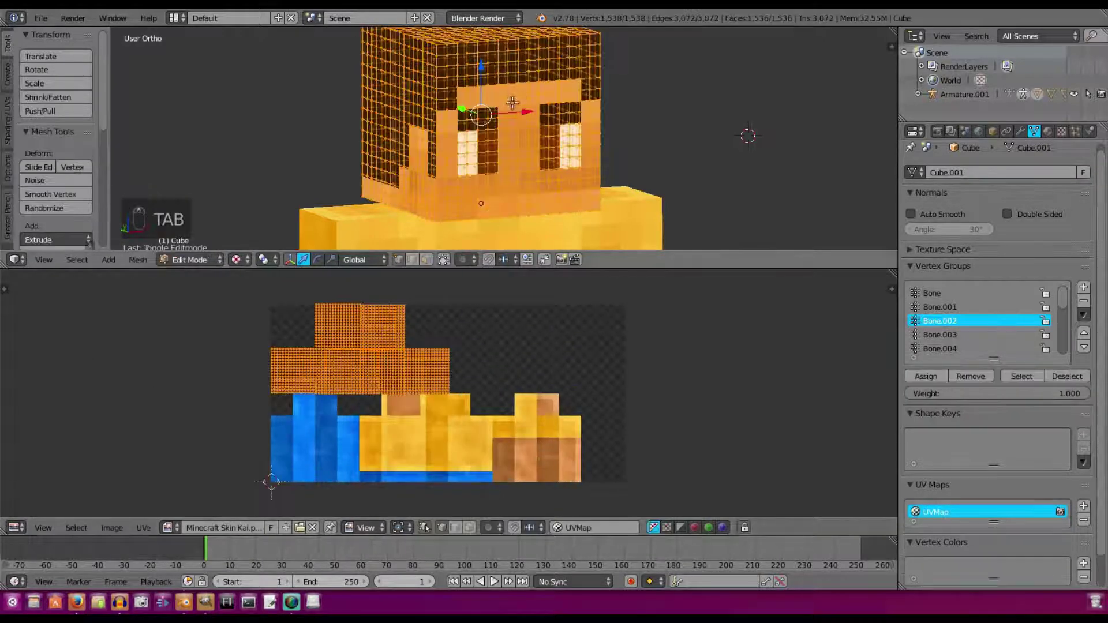
scroll(434, 357, "up", 3)
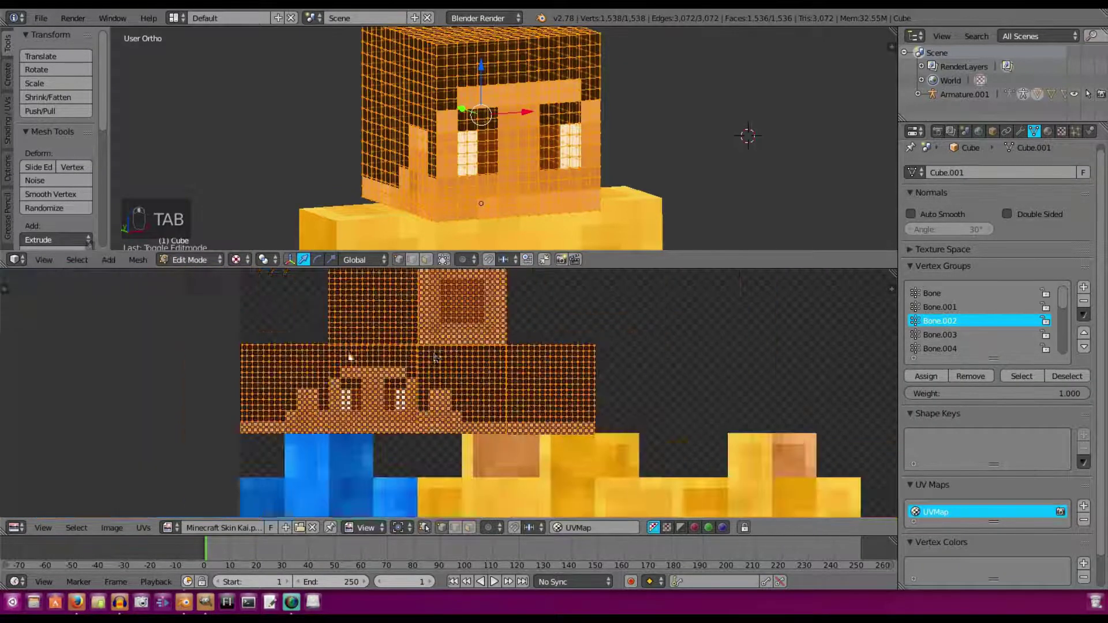
key("Tab")
scroll(349, 343, "up", 2)
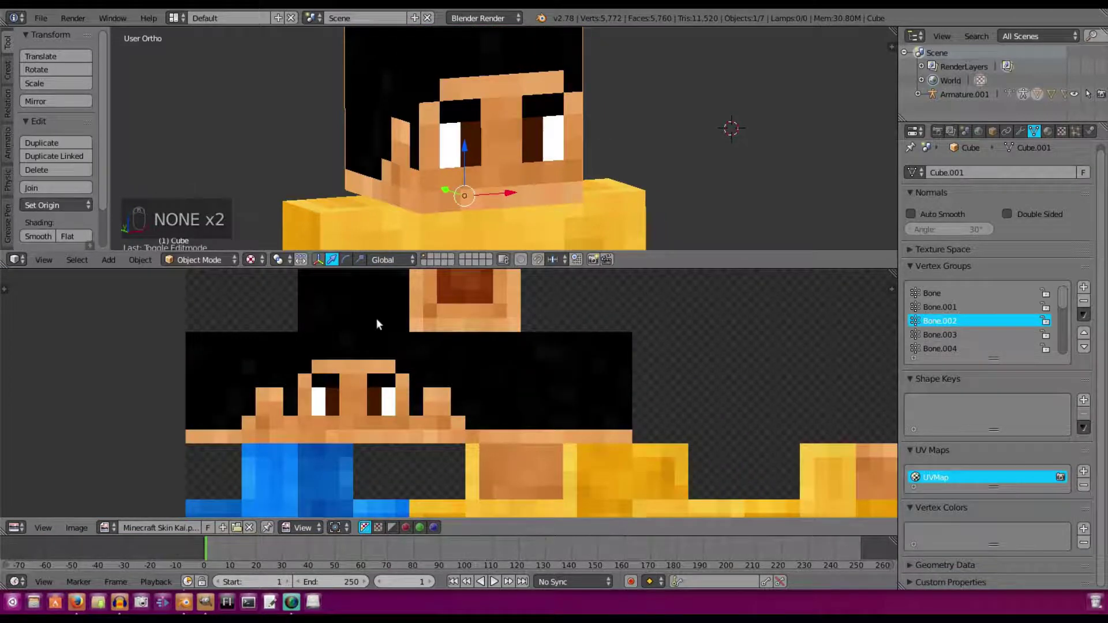
key("Tab")
key("Tab")
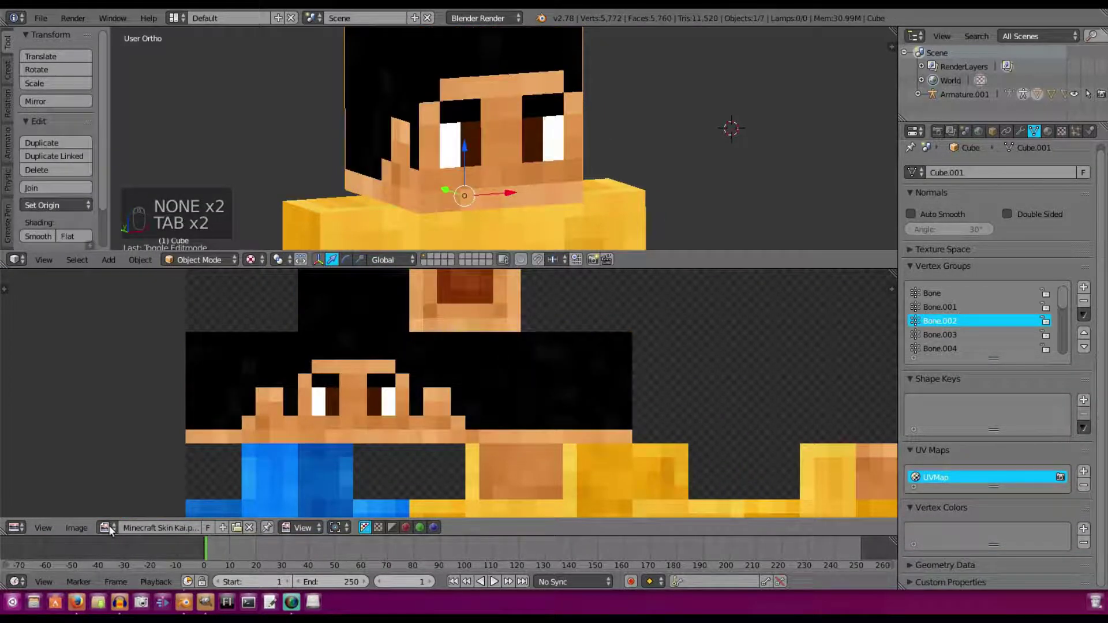
Step: Create a new image texture for the brush and load the Minecraft Skin Kai No Face.png image into it
left_click(1062, 131)
left_click(915, 183)
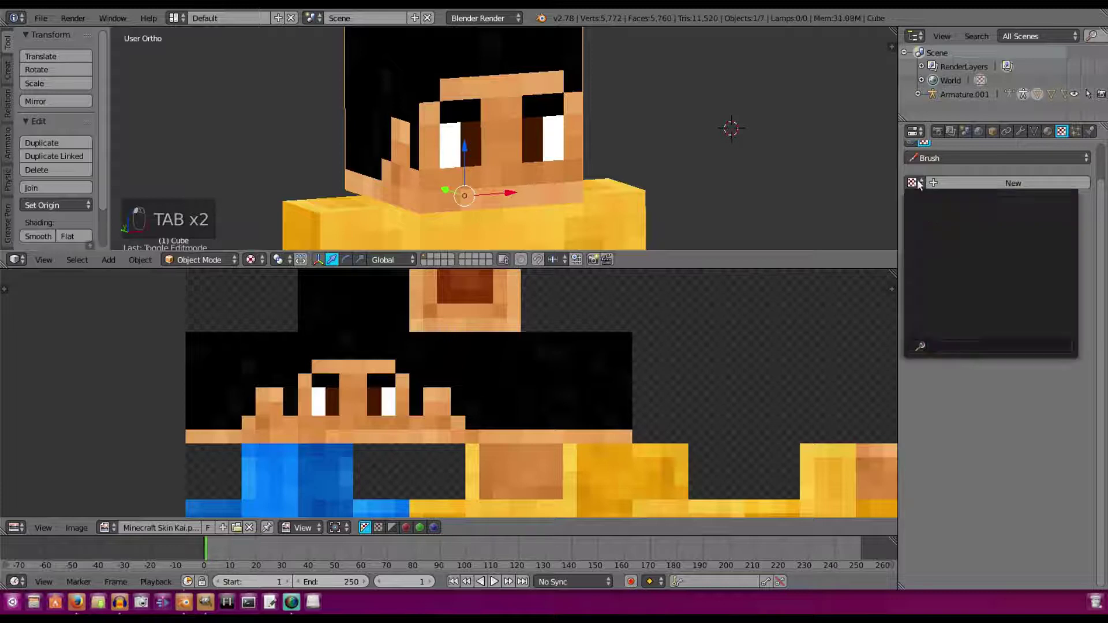
left_click(955, 184)
left_click(930, 348)
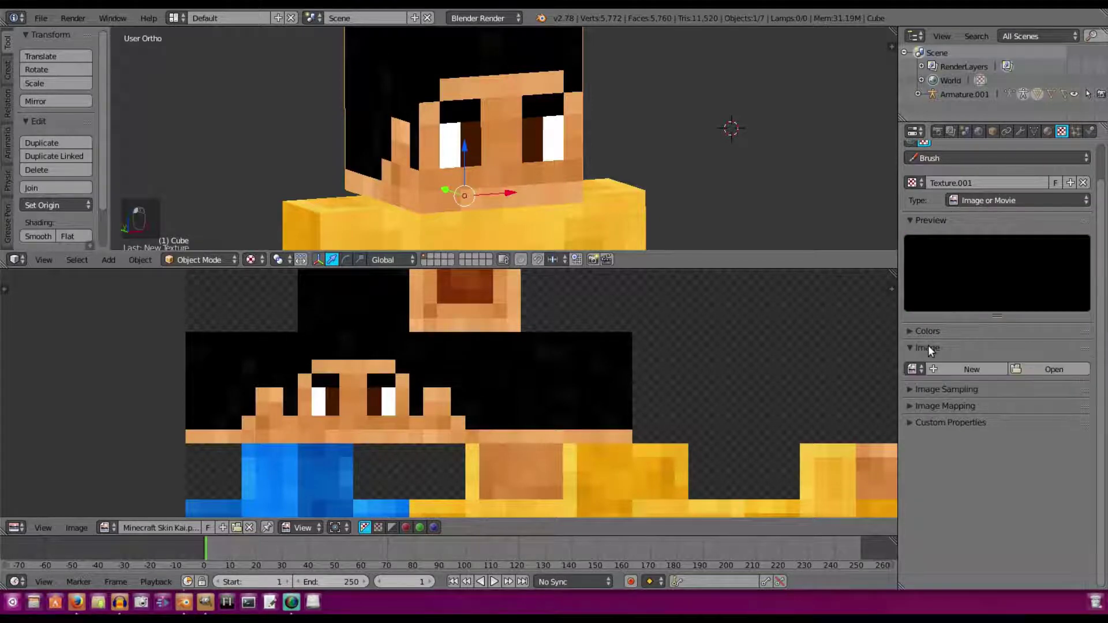
left_click(1049, 369)
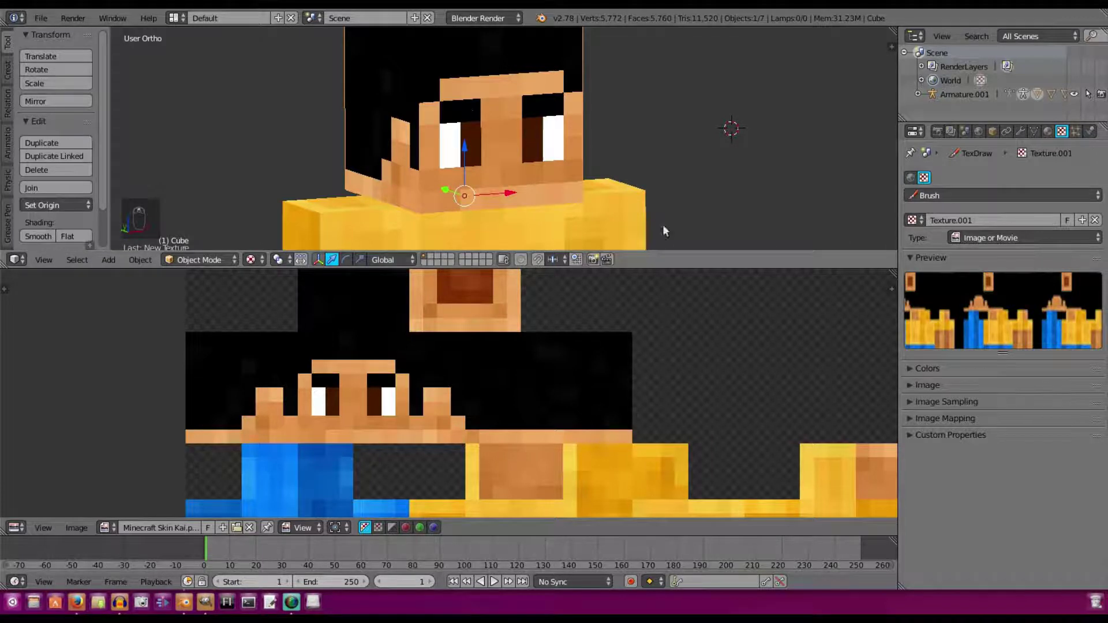
Step: Try to switch the head's skin to Minecraft Skin Kai No Face.png while in Object Mode, toggling Edit Mode to check it
left_click(107, 528)
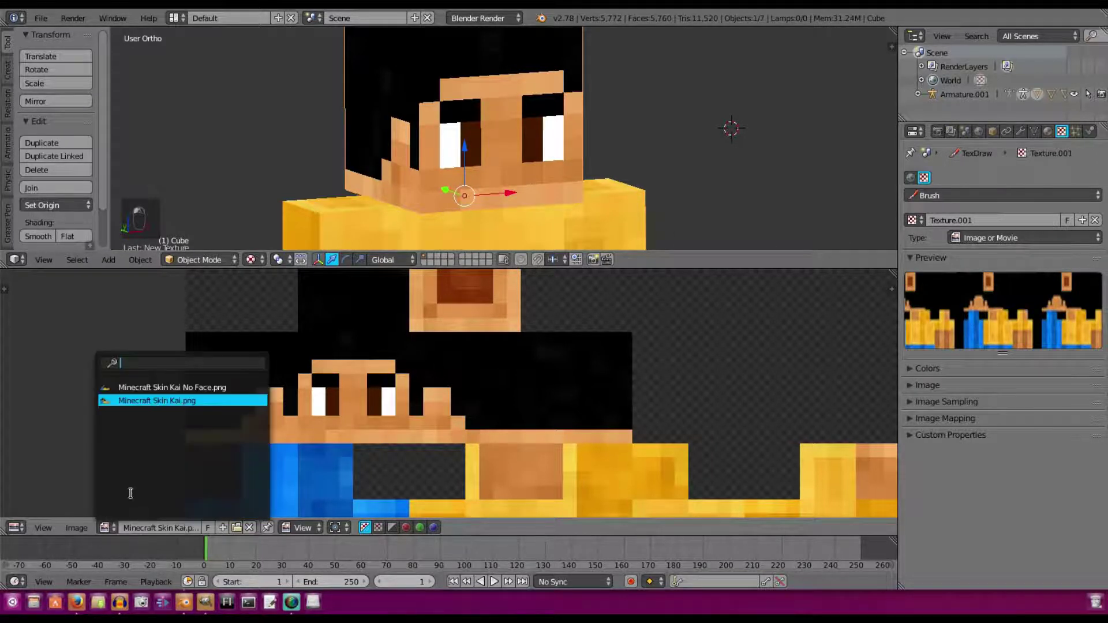
left_click(186, 387)
key("Tab")
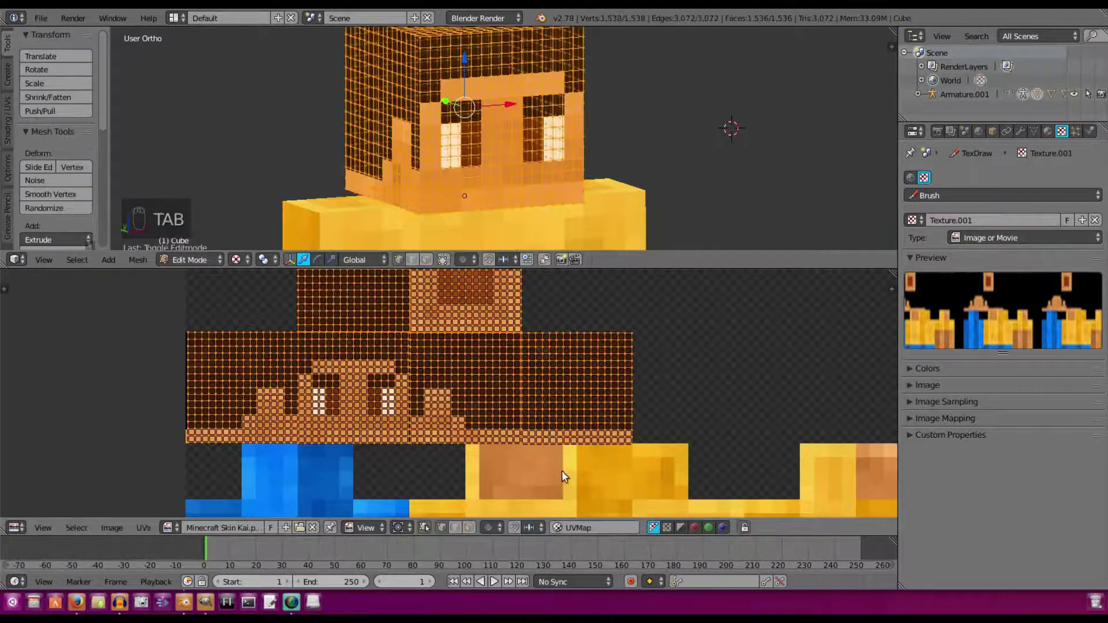
key("Tab")
key("Tab")
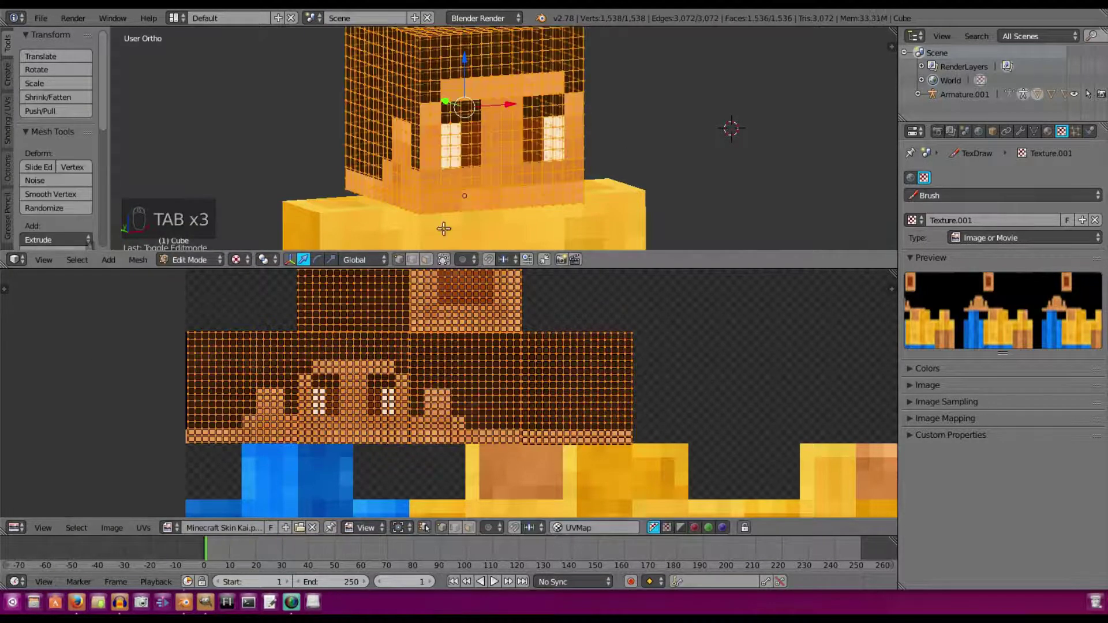
key("Tab")
key("Tab")
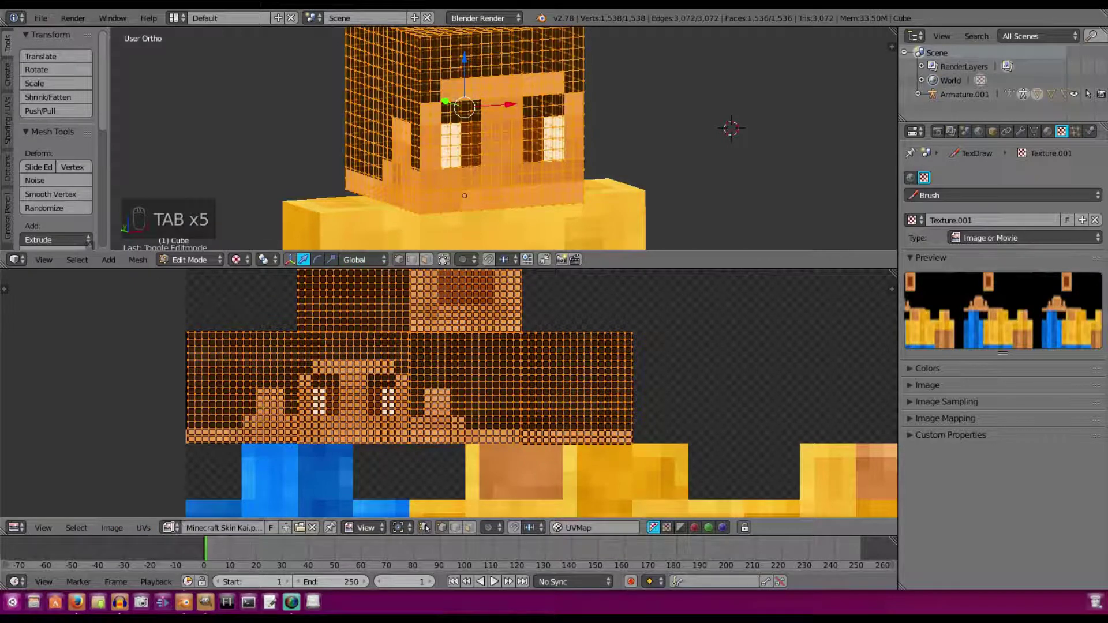
Step: Assign Minecraft Skin Kai No Face.png to the head's UVs in Edit Mode and return to Object Mode
left_click(169, 529)
left_click(209, 388)
key("Tab")
middle_click_drag(541, 108, 637, 122)
scroll(504, 105, "down", 4)
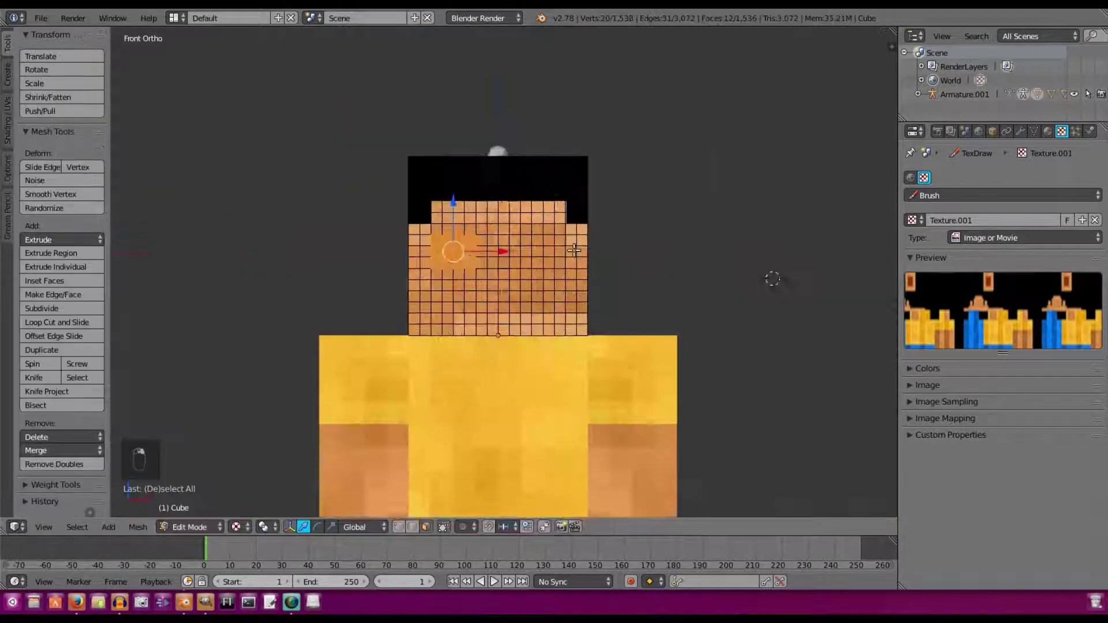
Step: Undo the latest face selections on the front of the head and leave Edit Mode
scroll(404, 268, "up", 3)
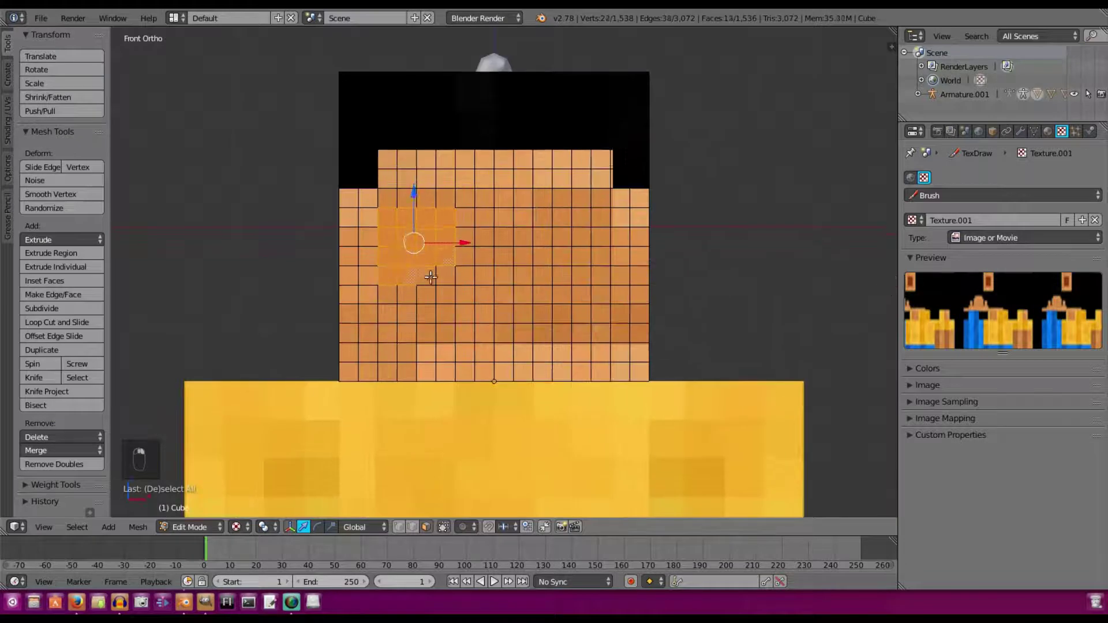
scroll(529, 221, "up", 1)
key("ctrl+z")
key("ctrl+z")
key("ctrl+z")
key("ctrl+z")
key("ctrl+z")
key("ctrl+z")
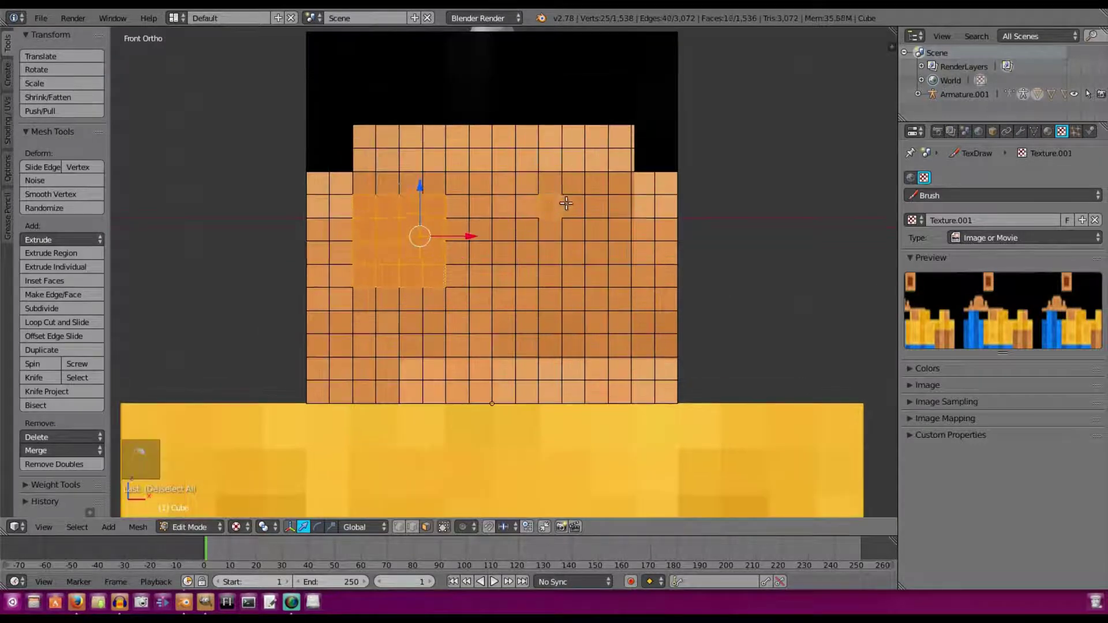
key("Tab")
scroll(529, 251, "down", 3)
right_click(497, 218)
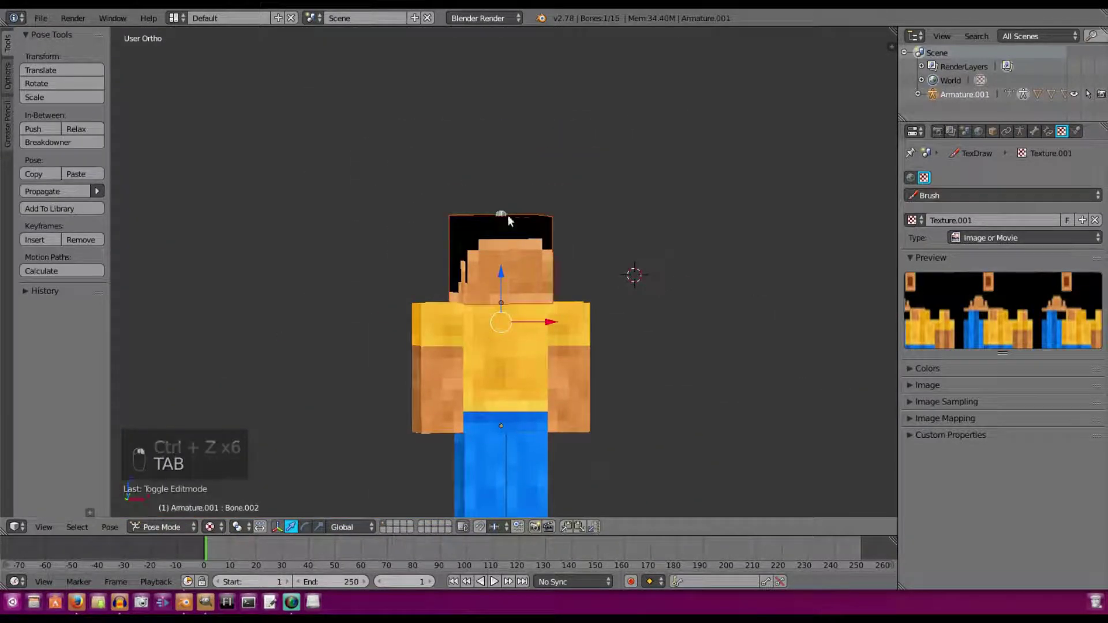
scroll(514, 213, "up", 1)
key("a")
key("a")
key("a")
key("a")
middle_click_drag(535, 205, 513, 174, "shift")
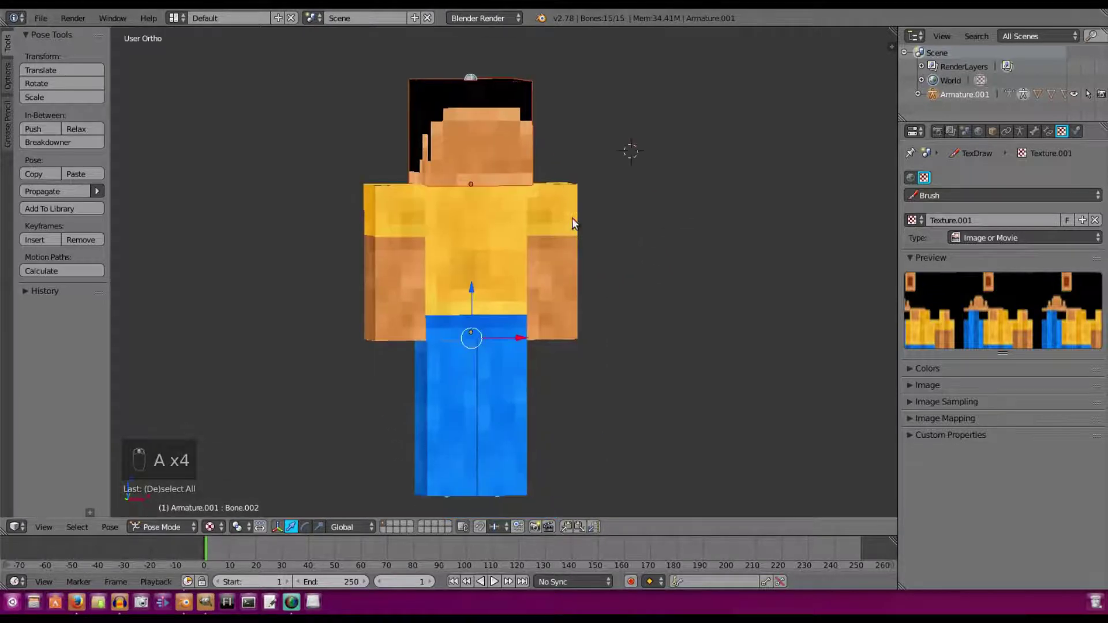
middle_click_drag(575, 246, 604, 258)
key("a")
key("a")
key("a")
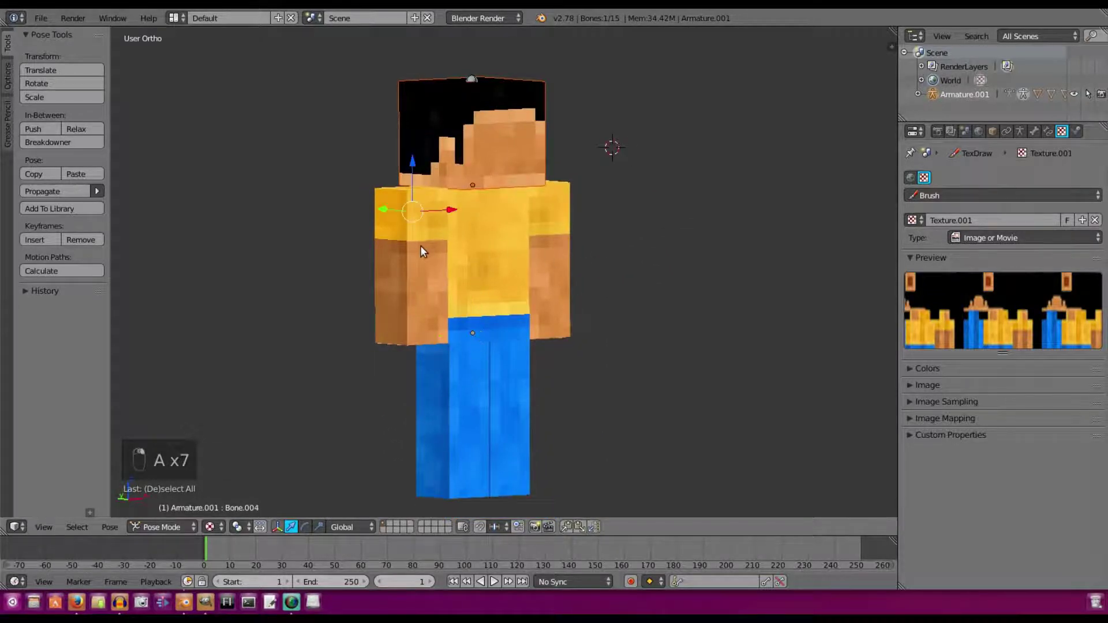
Step: Switch the arm mesh from Weight Paint to Object Mode and select all objects of the character
right_click(420, 248)
left_click(156, 524)
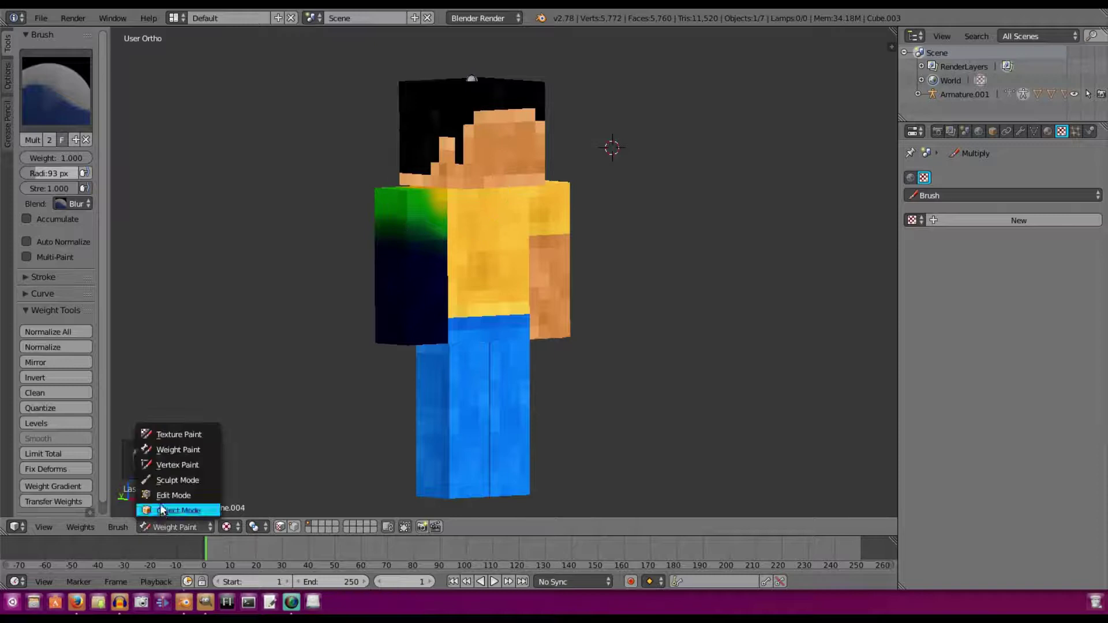
left_click(161, 510)
key("a")
key("a")
Step: Make the armature the active object through its head bone and switch it from Pose Mode to Object Mode
right_click(471, 76)
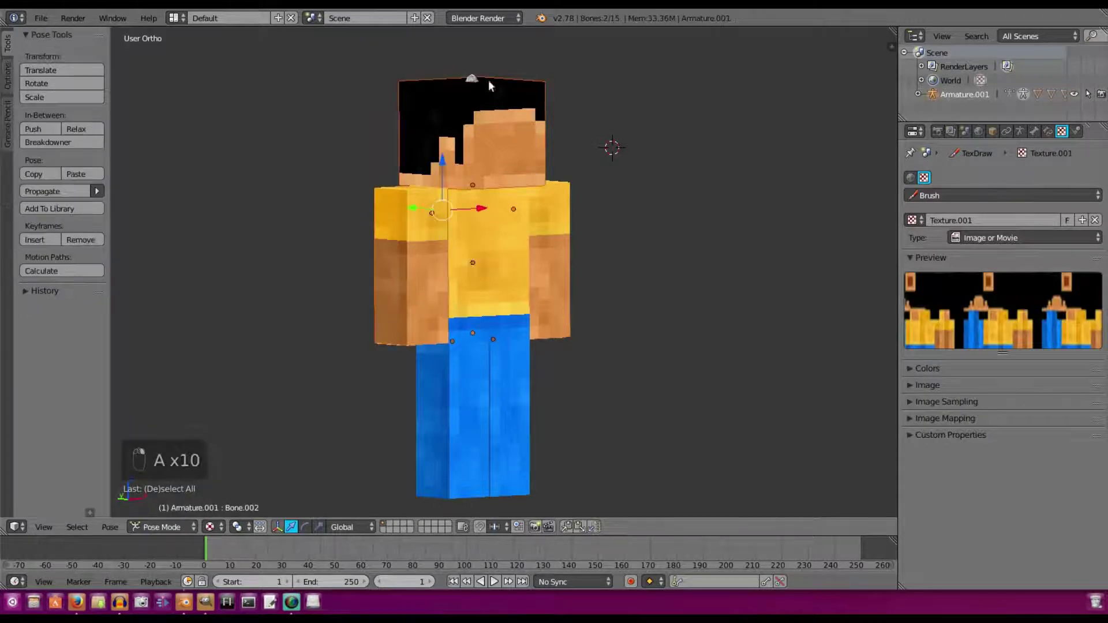
left_click(164, 527)
left_click(167, 510)
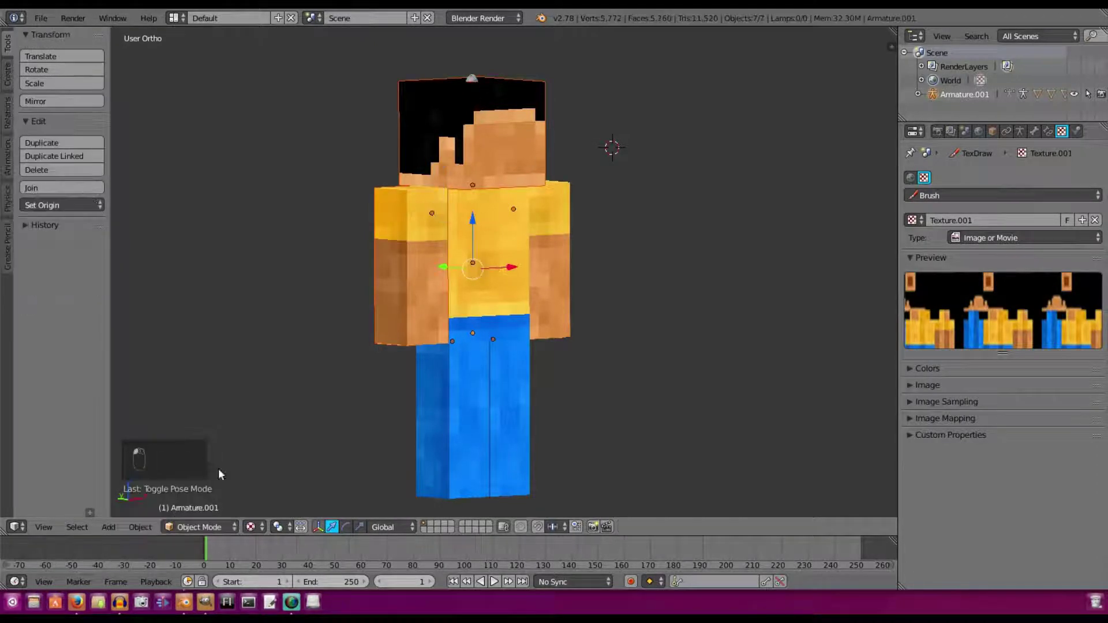
Step: Duplicate the selected character in place, move the copy to layer 11, check that layer and return to layer 1
key("shift+d")
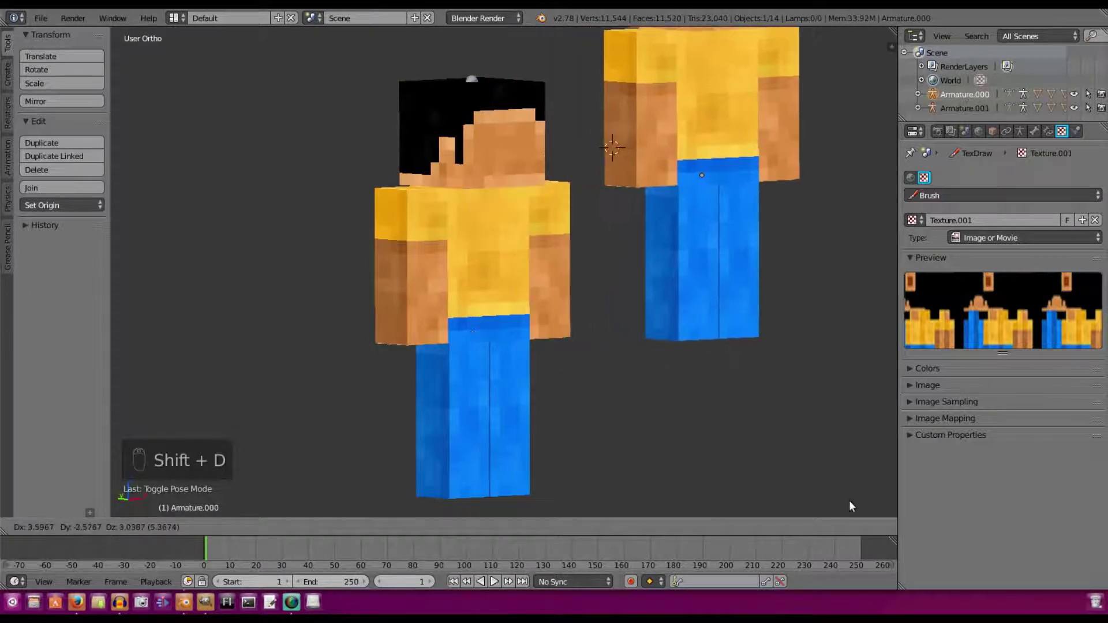
right_click(765, 197)
key("m")
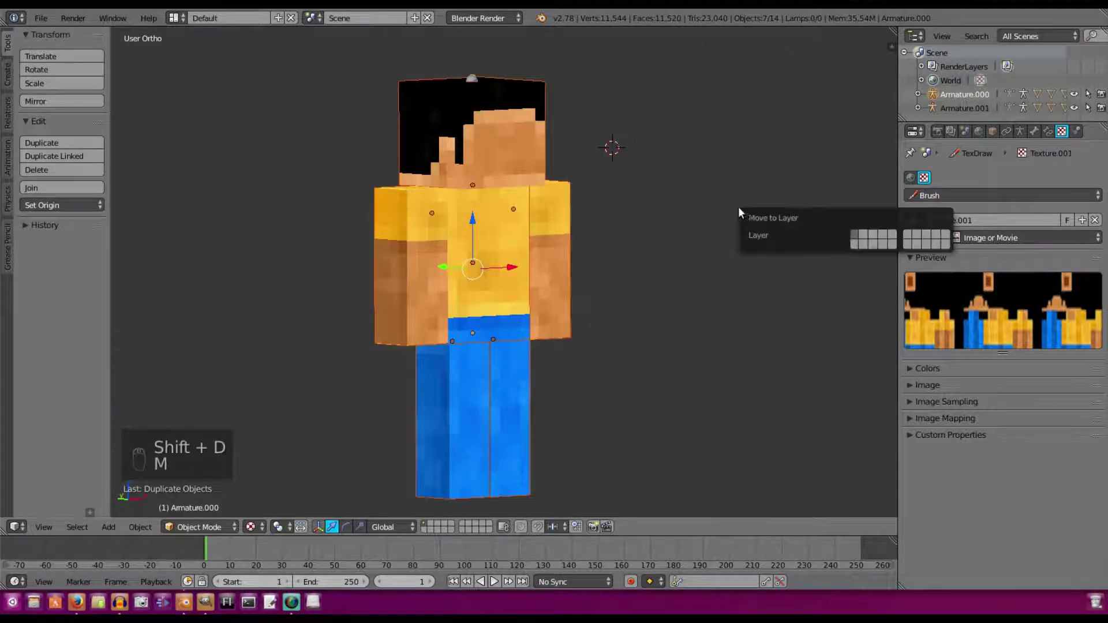
left_click(907, 238)
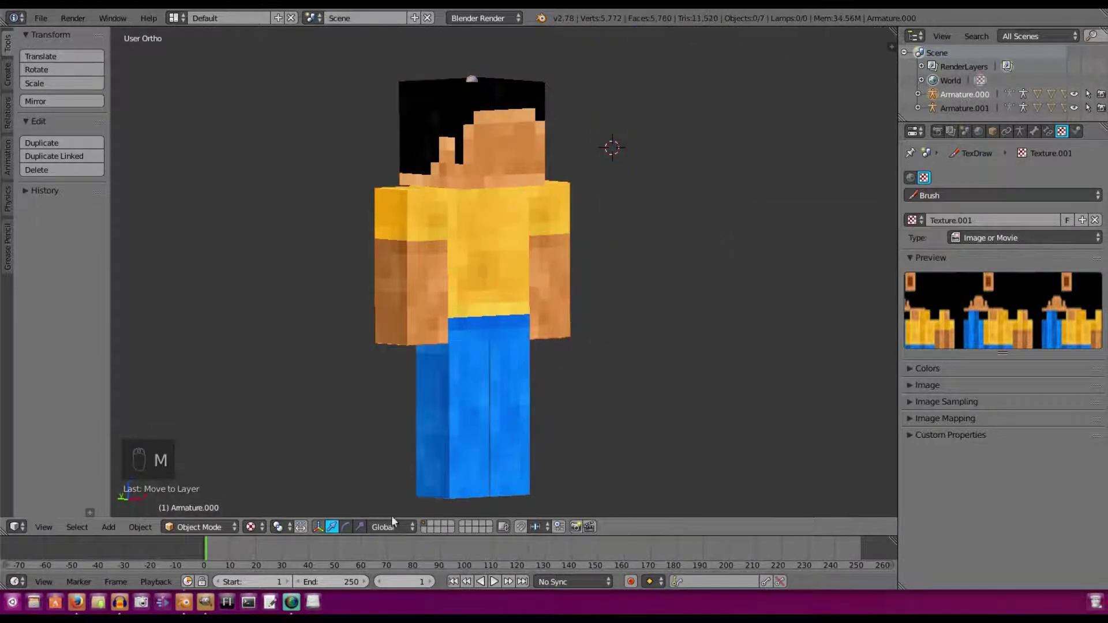
left_click(459, 524)
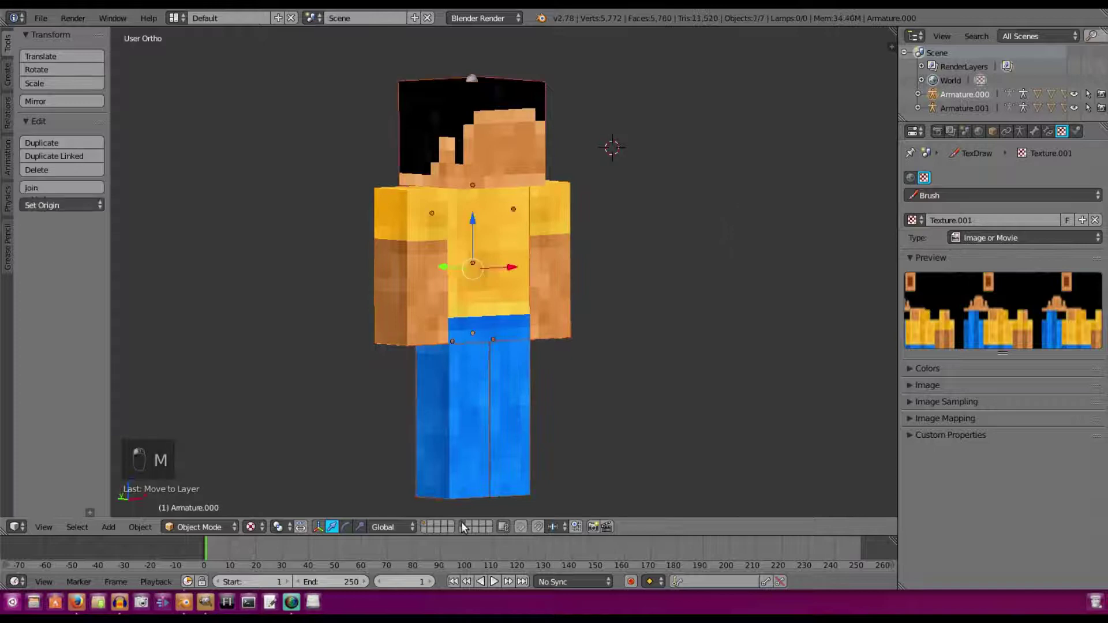
left_click(425, 524)
Step: Select the armature, show the character's head in front view and save the file
right_click(479, 149)
scroll(500, 114, "up", 2)
key("KP_1")
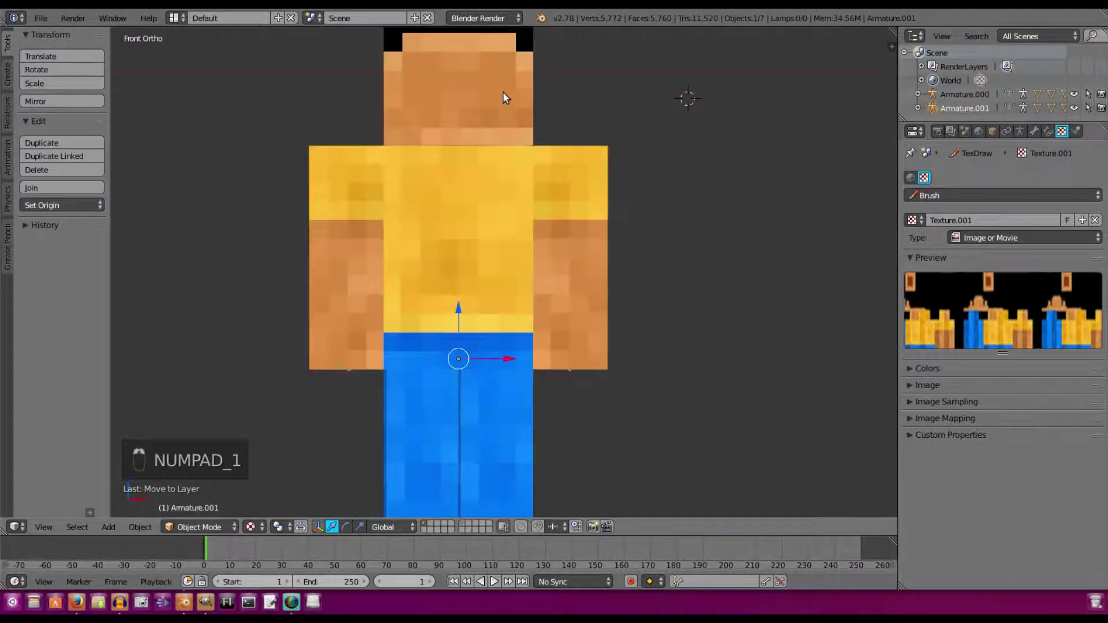
middle_click_drag(484, 68, 510, 249, "shift")
left_click(41, 19)
left_click(85, 123)
Step: Extrude the two eye areas on the front of the head mesh inward by about 0.08 units in Edit Mode
scroll(453, 154, "up", 4)
middle_click_drag(463, 221, 534, 237, "shift")
right_click(506, 262)
key("Tab")
scroll(532, 224, "up", 2)
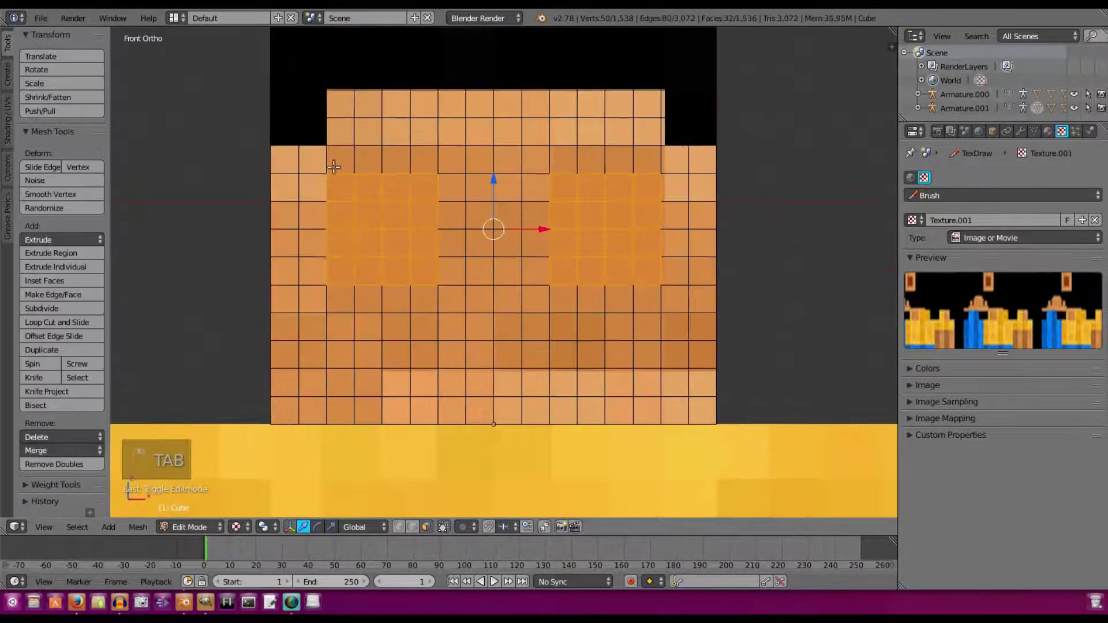
middle_click_drag(333, 167, 718, 270)
key("e")
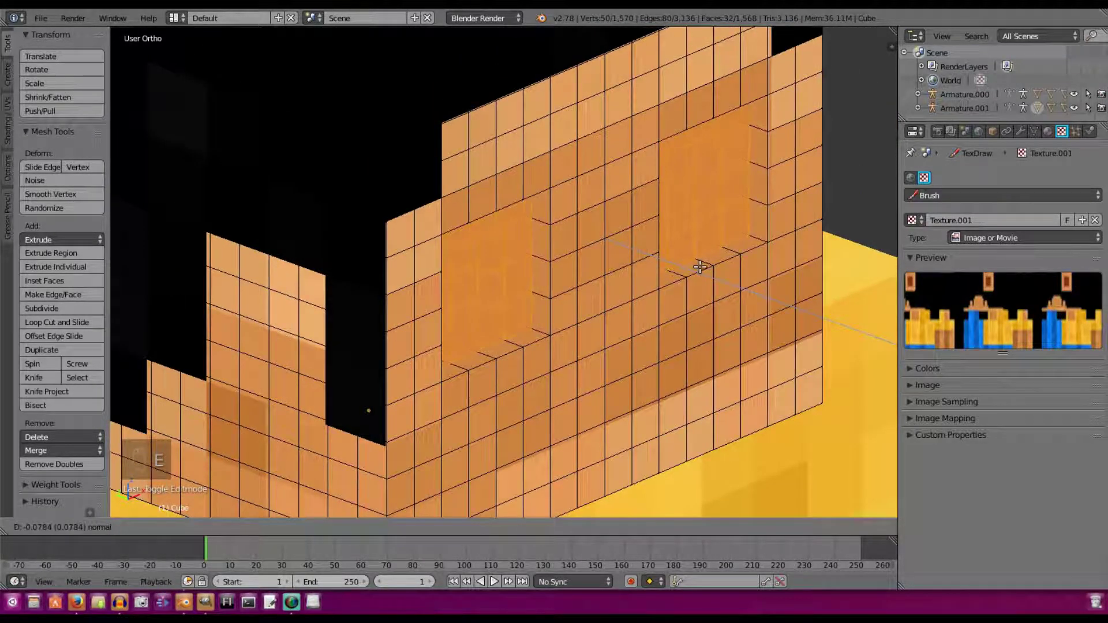
left_click(700, 267)
key("Tab")
middle_click_drag(679, 237, 723, 199)
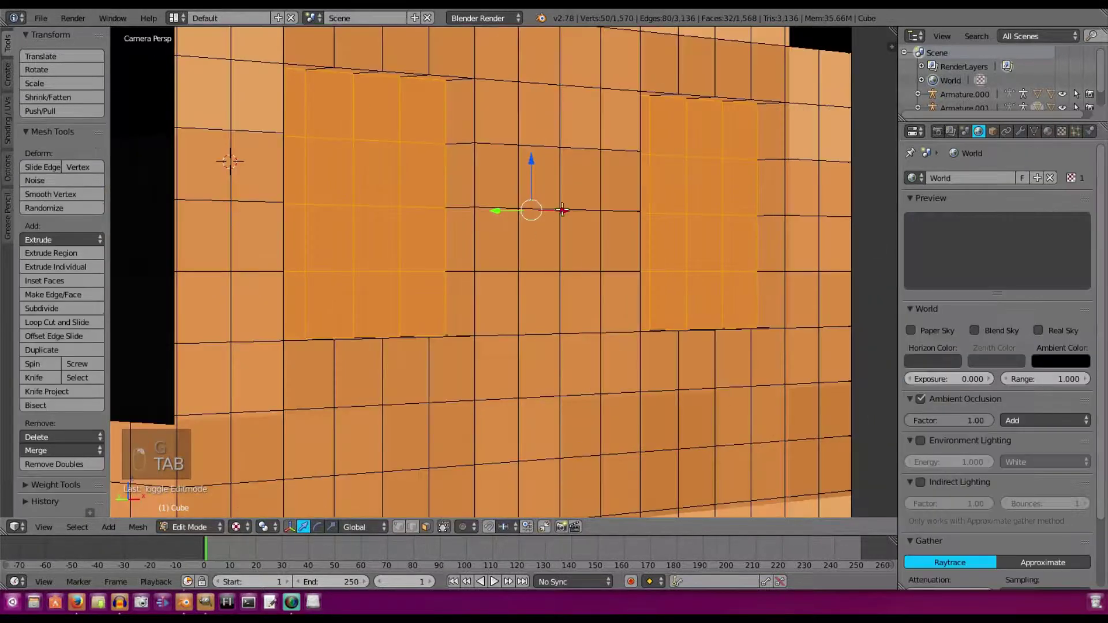
Step: Return the head to Object Mode and render the camera view to inspect the recessed eye sockets
scroll(386, 258, "down", 2)
scroll(386, 258, "down", 5)
key("Tab")
left_click(77, 18)
left_click(87, 35)
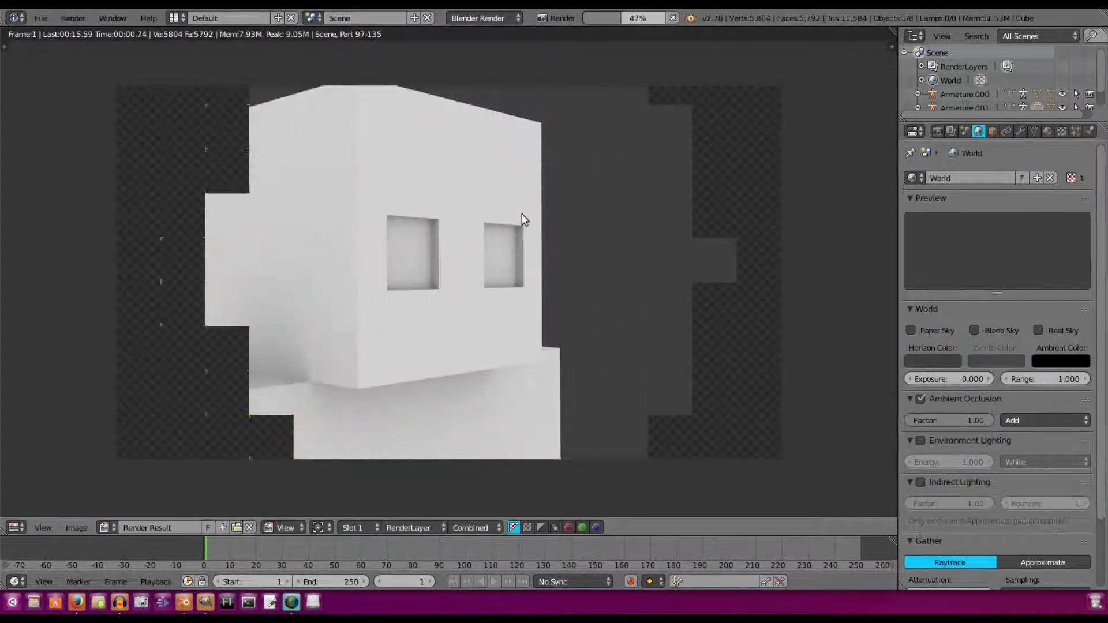
scroll(485, 261, "down", 4)
scroll(484, 263, "up", 3)
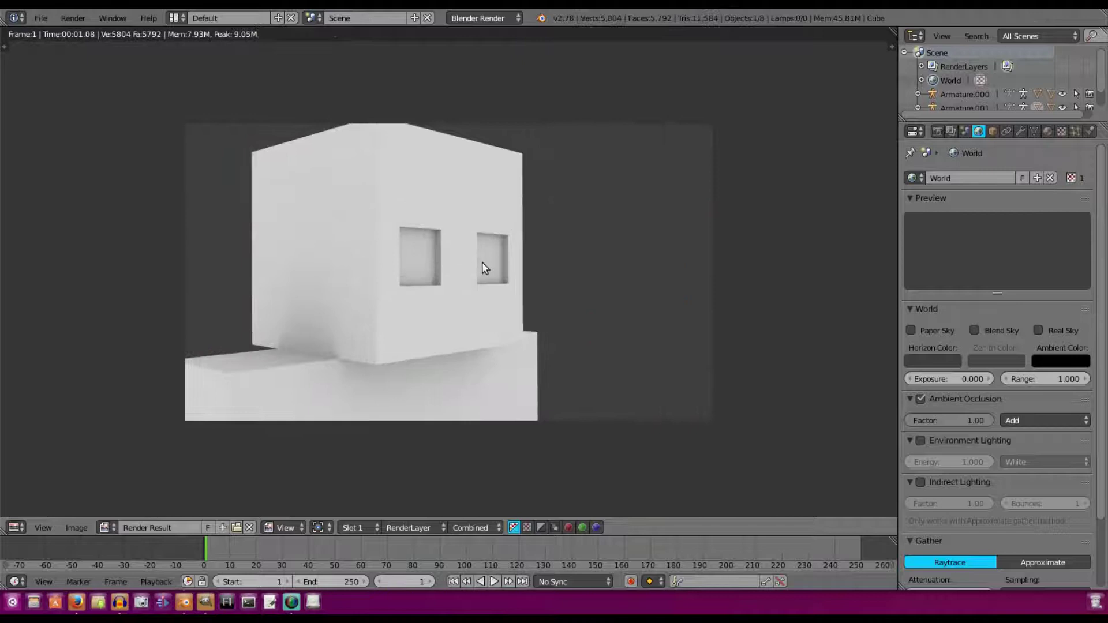
scroll(481, 261, "up", 2)
key("Escape")
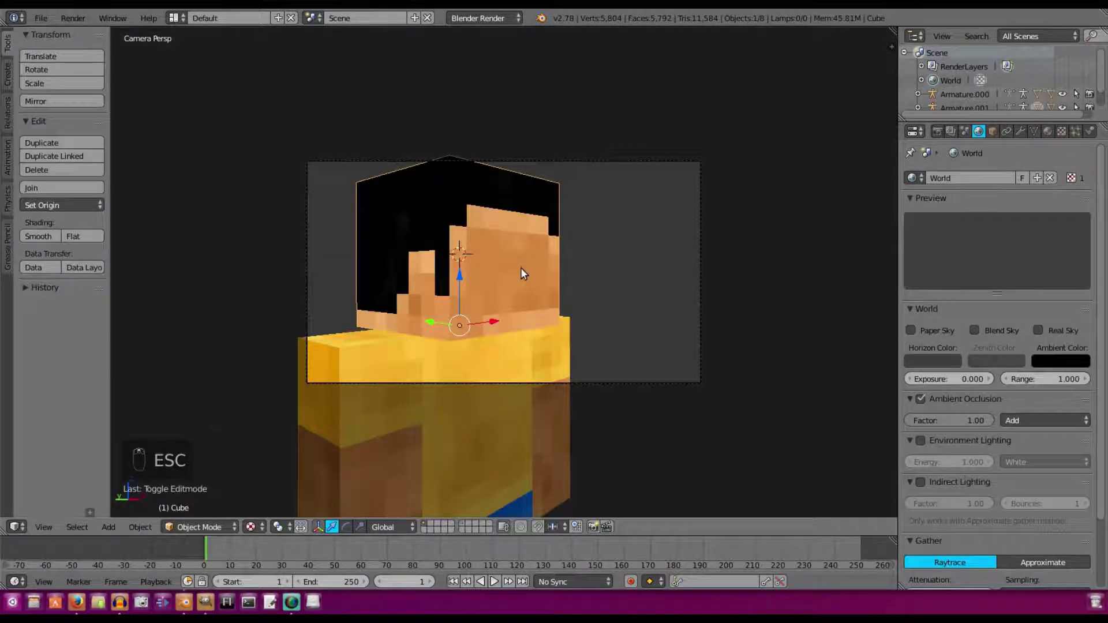
Step: Assign the existing material named Material to the head
scroll(494, 300, "up", 2)
left_click(1048, 131)
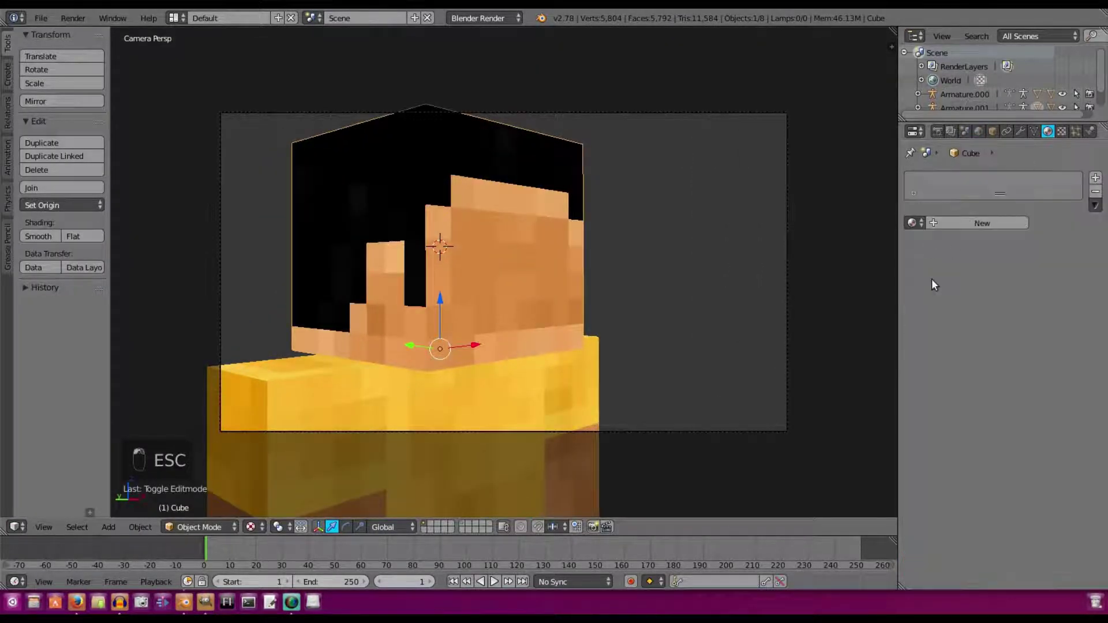
left_click(912, 224)
left_click(932, 241)
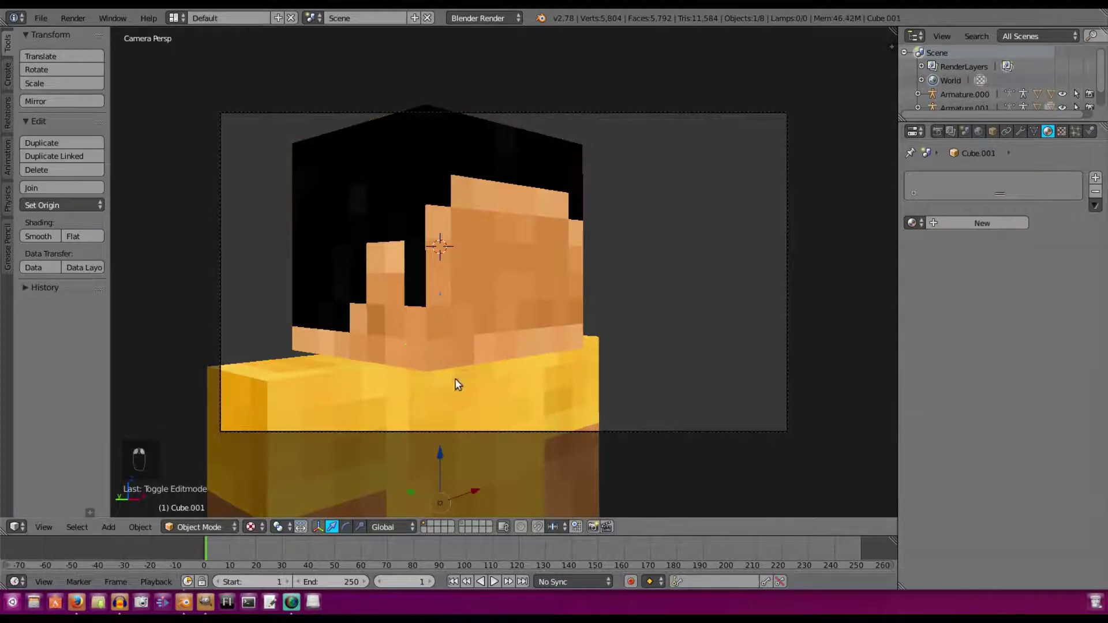
left_click(915, 224)
left_click(941, 243)
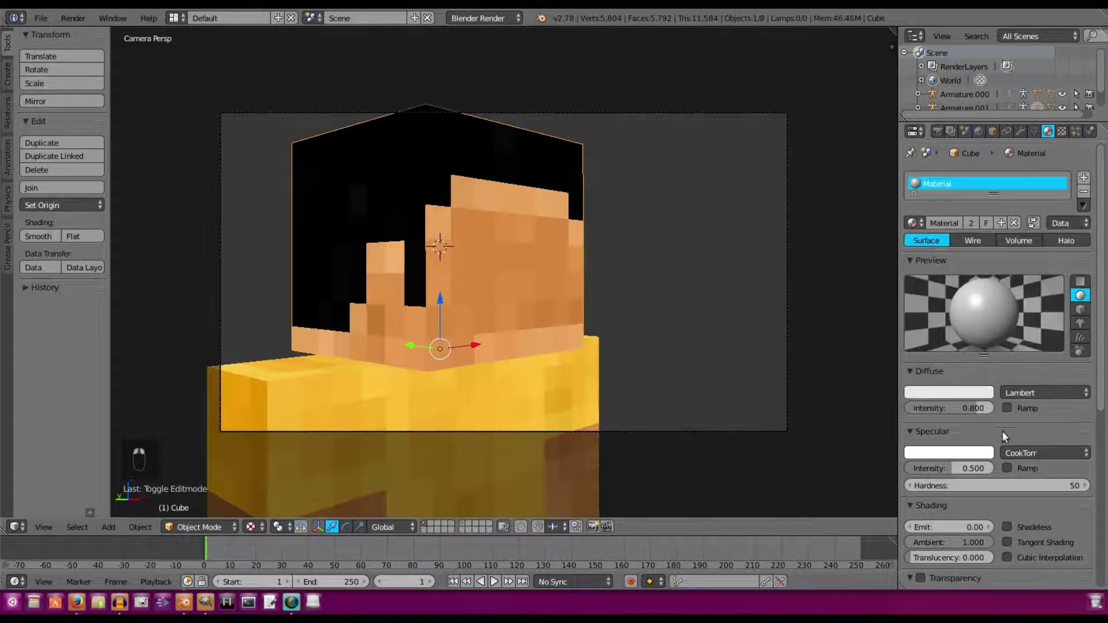
Step: Switch the render engine to Cycles Render and enable nodes for the head's material
left_click(508, 18)
left_click(511, 65)
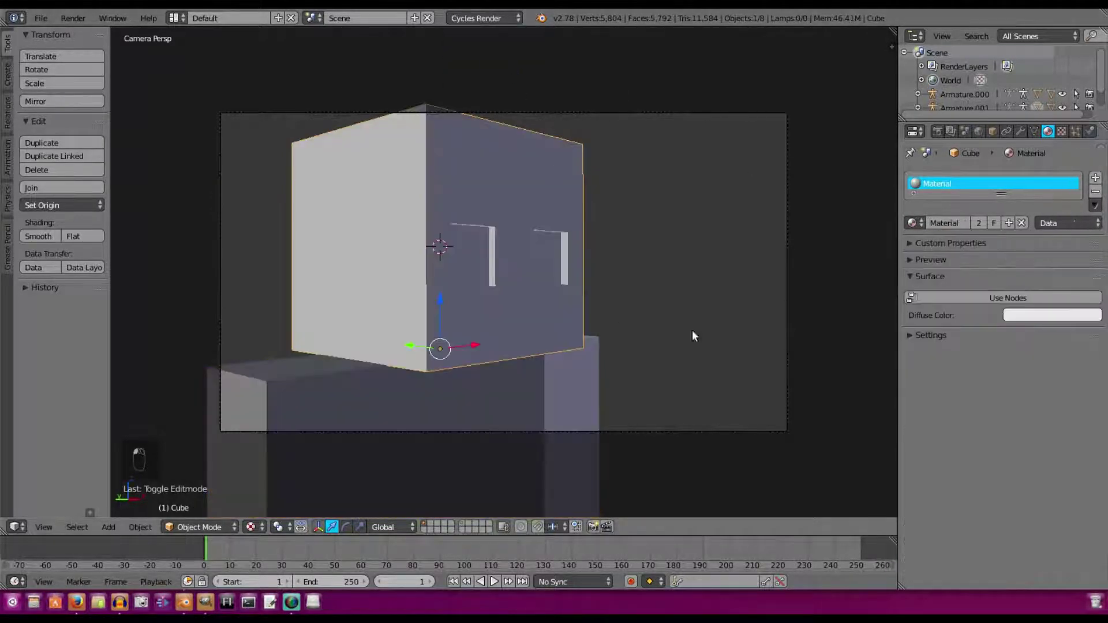
left_click(912, 223)
left_click(907, 221)
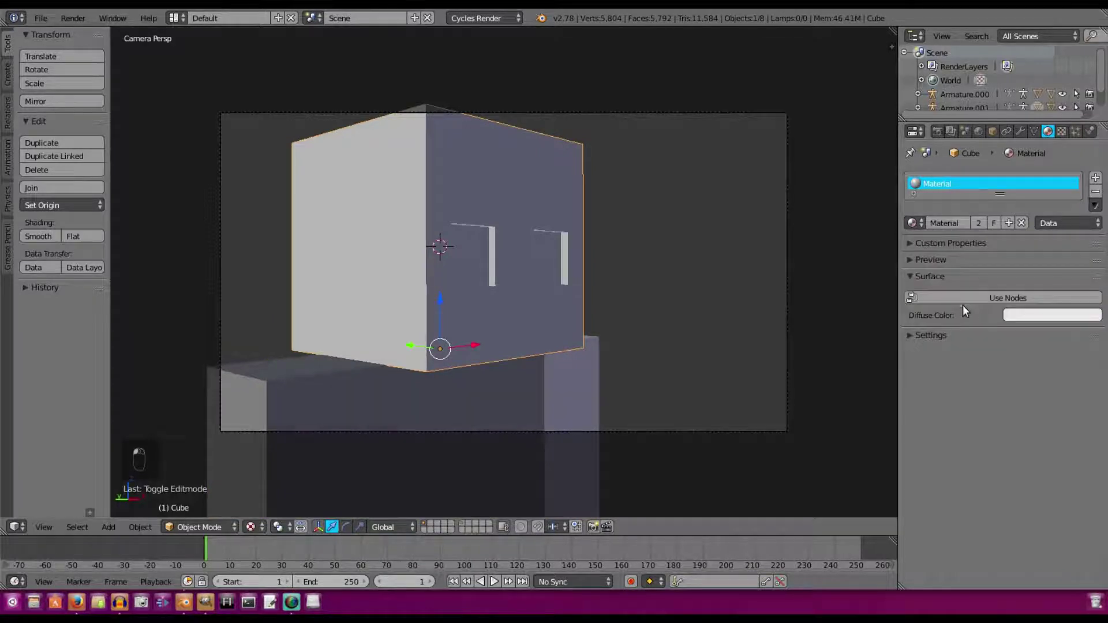
left_click(988, 296)
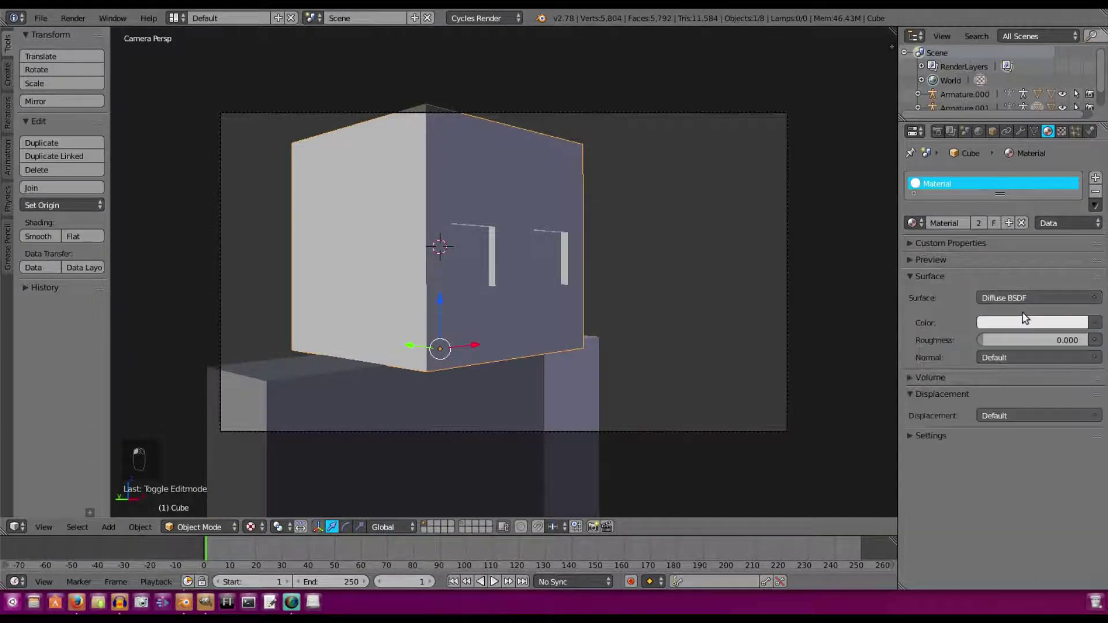
Step: Feed the material's diffuse color from an Image Texture using Minecraft Skin Kai No Face.png
left_click(1094, 325)
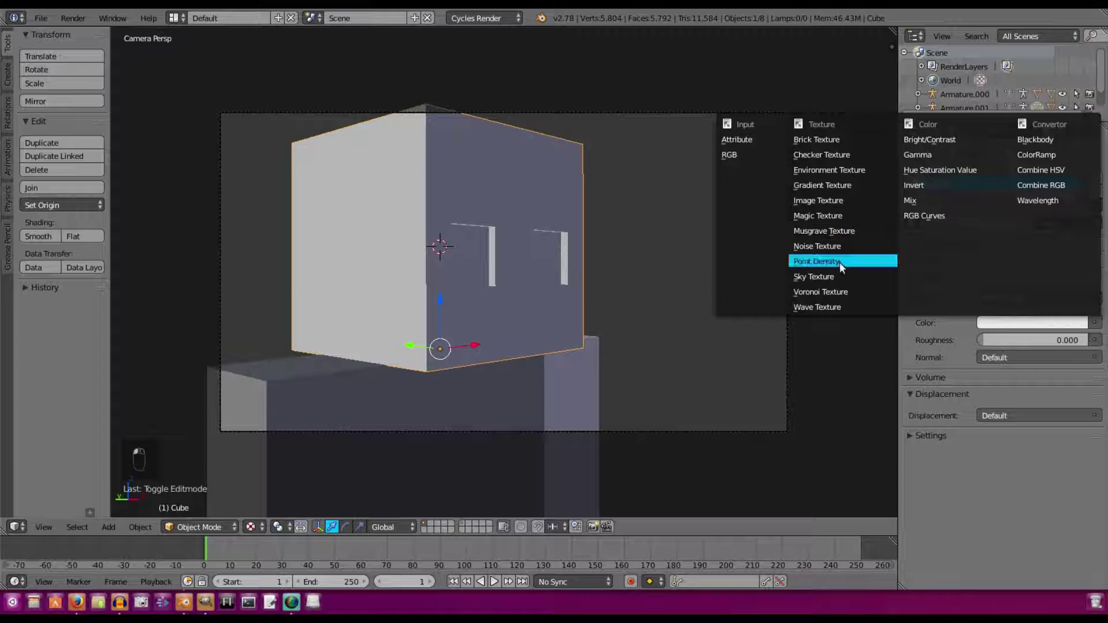
left_click(839, 199)
left_click(984, 339)
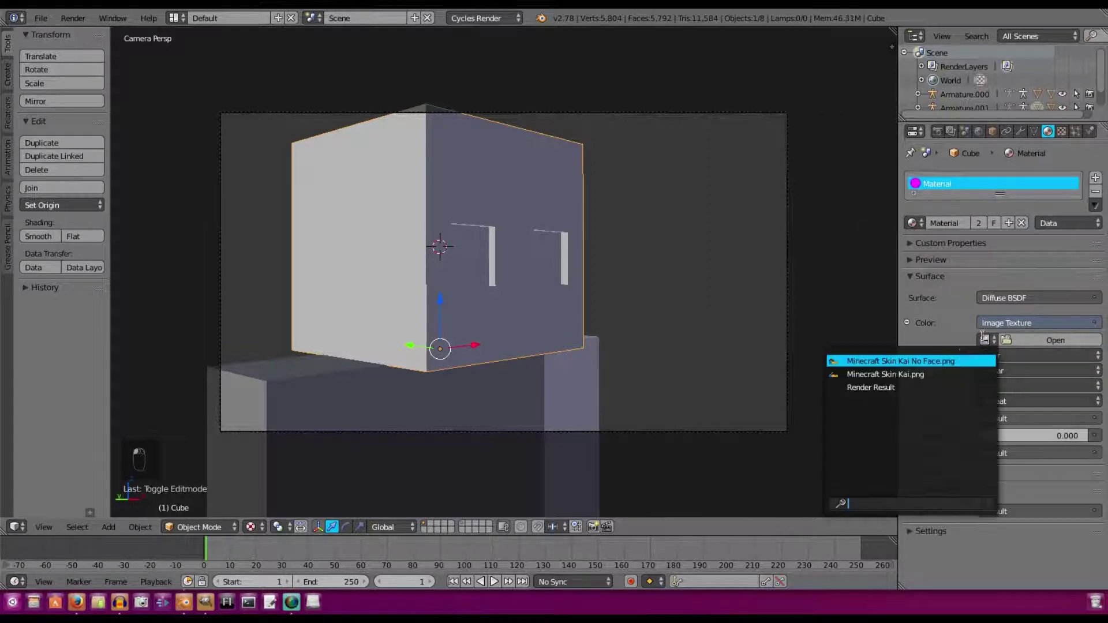
left_click(930, 362)
Step: Select the torso and assign it the shared skin material named Material
right_click(501, 377)
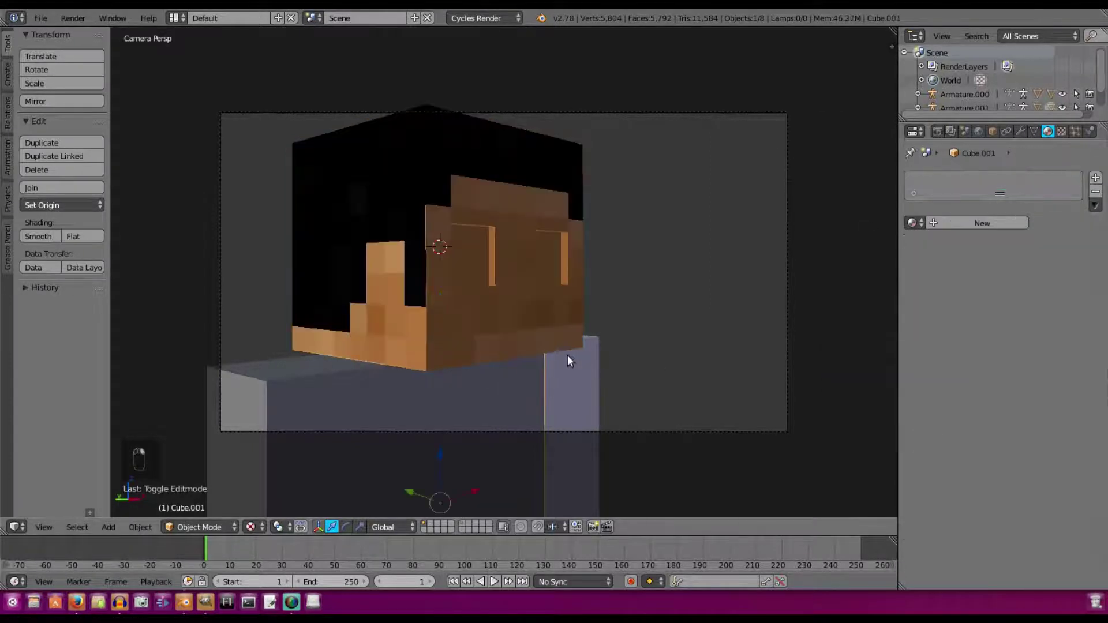
middle_click_drag(563, 355, 528, 272)
scroll(498, 364, "down", 4)
scroll(494, 318, "up", 1)
right_click(495, 316)
scroll(508, 314, "up", 1)
right_click(511, 284)
left_click(912, 224)
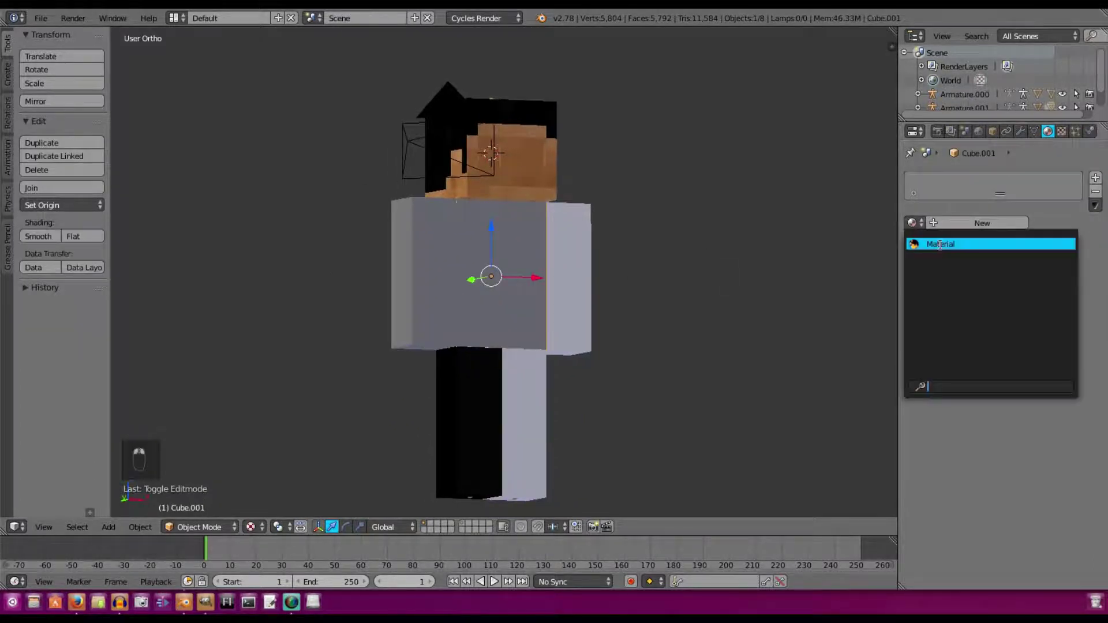
left_click(982, 240)
Step: Assign the skin material to both arms and switch the second arm from Weight Paint to Object Mode
right_click(412, 235)
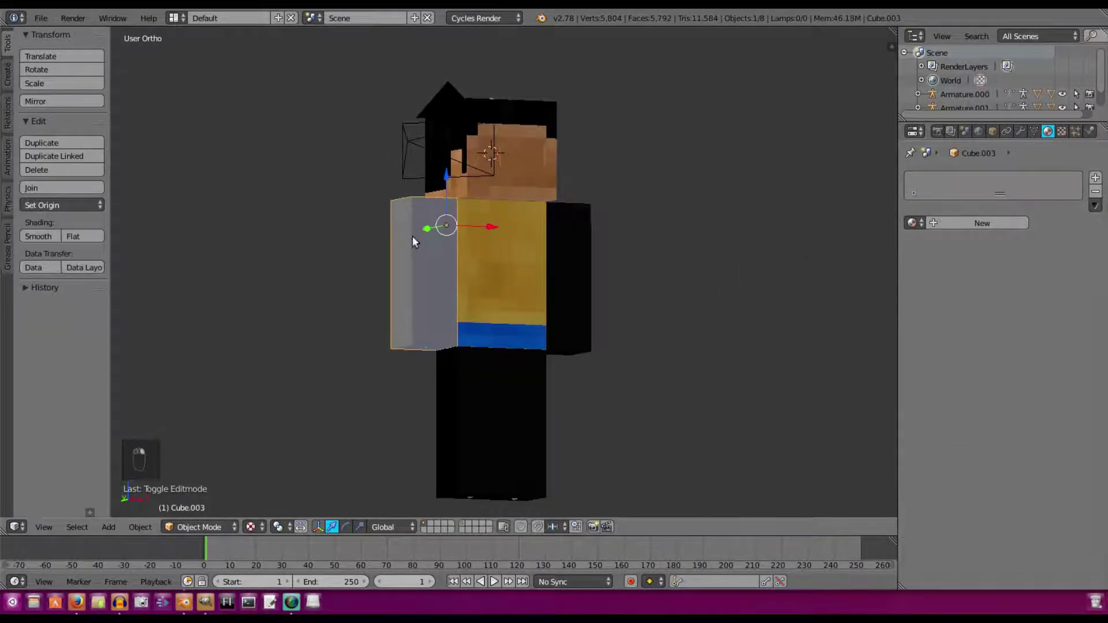
left_click(916, 224)
left_click(922, 243)
right_click(554, 221)
left_click(912, 223)
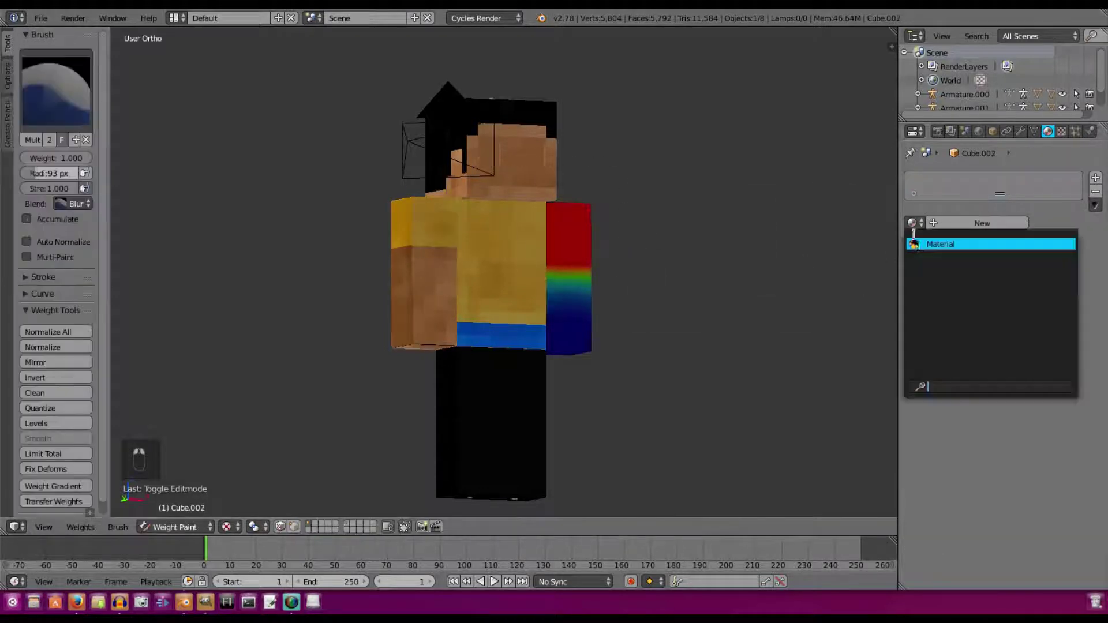
left_click(923, 240)
left_click(173, 527)
left_click(174, 511)
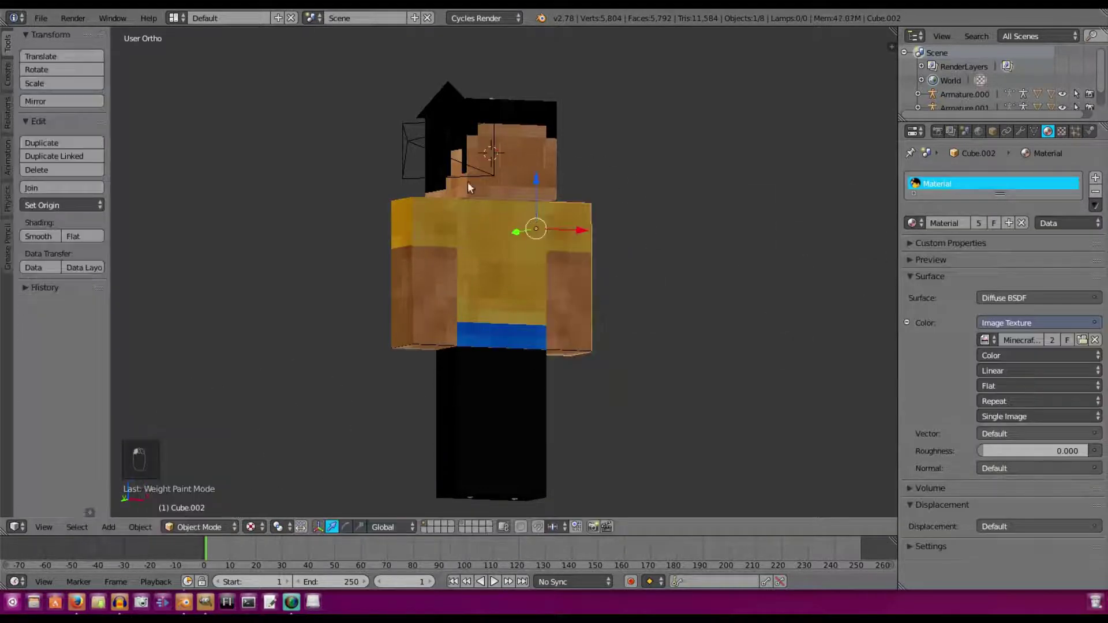
Step: Switch the render engine to Blender Render and try giving one of the legs a new material
left_click(499, 18)
left_click(498, 46)
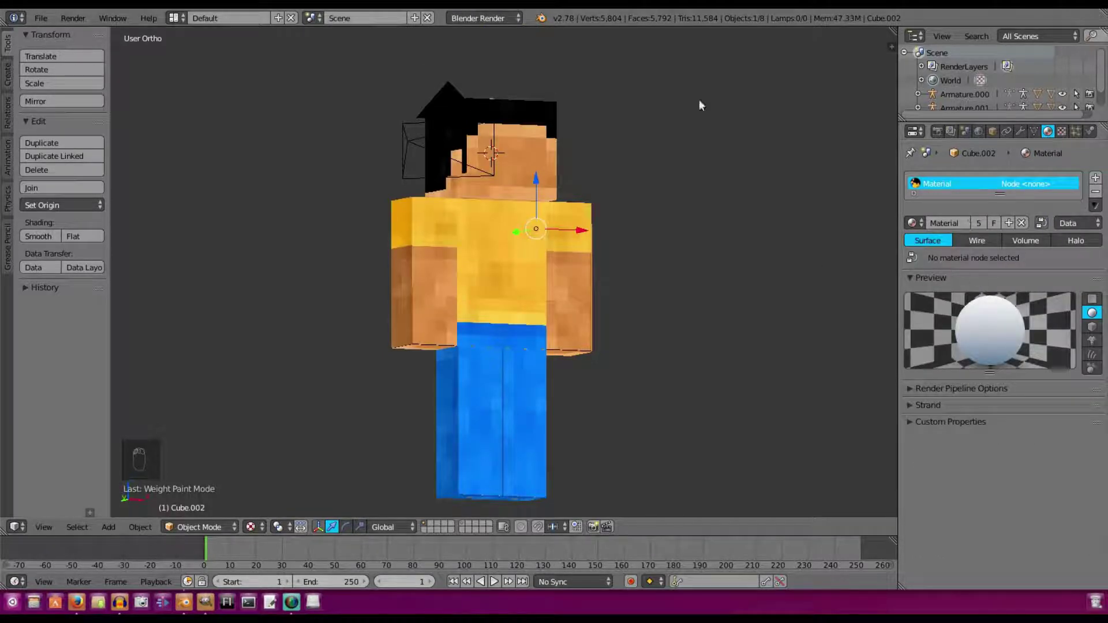
right_click(533, 389)
left_click(923, 223)
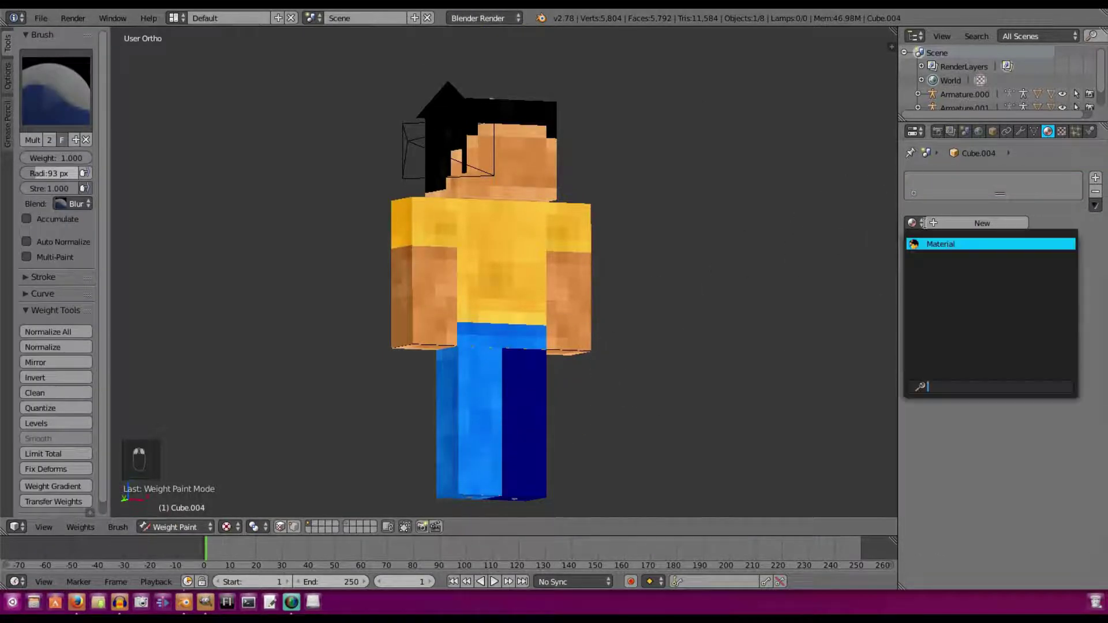
left_click(948, 226)
scroll(958, 413, "down", 12)
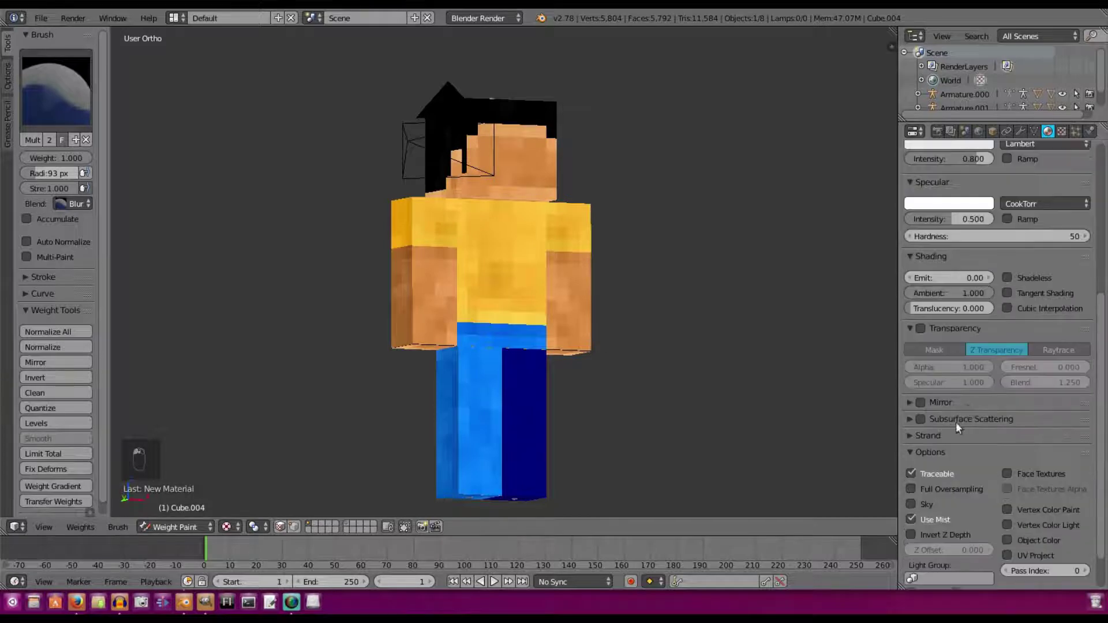
Step: Try Texture and then Texture.001 as the texture of the leg's new material, and take the leg out of Weight Paint
left_click(1062, 131)
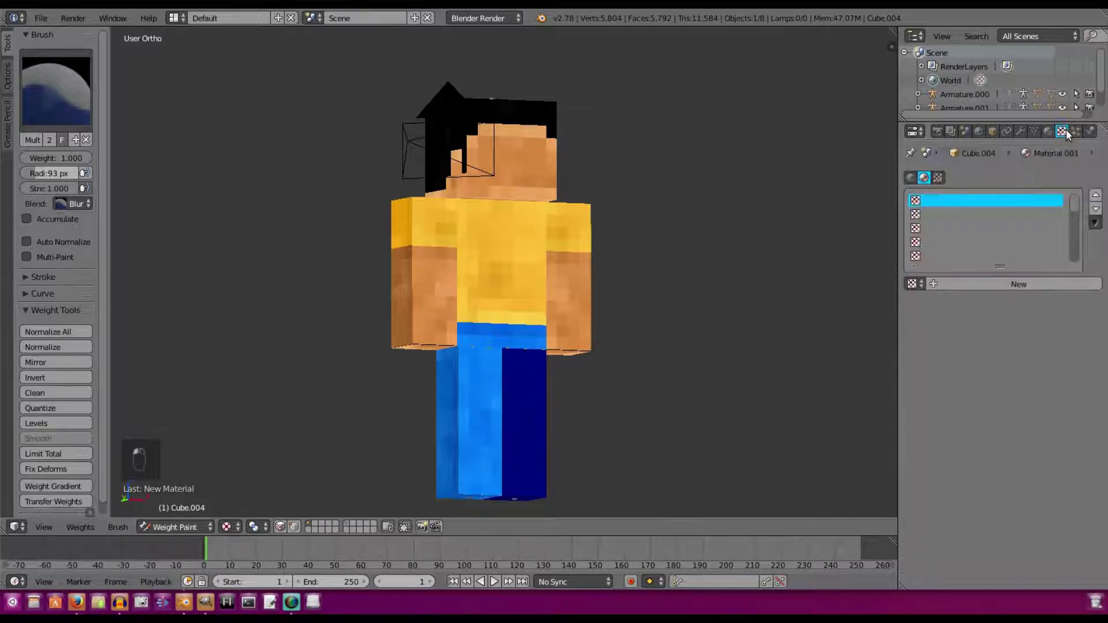
left_click(917, 284)
left_click(937, 319)
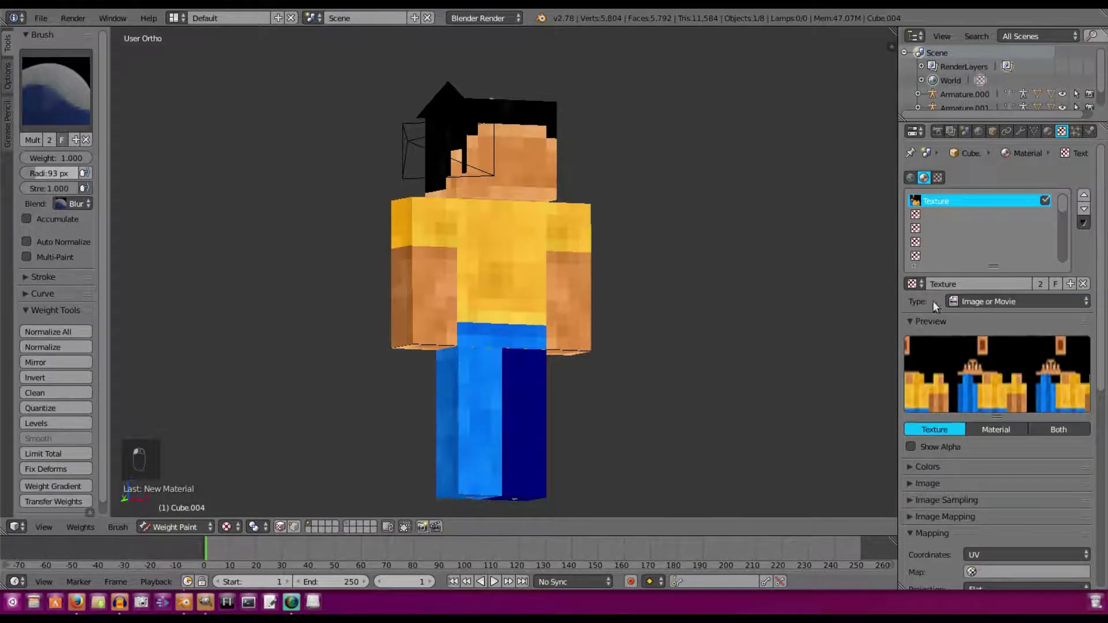
left_click(917, 284)
left_click(933, 331)
key("Tab")
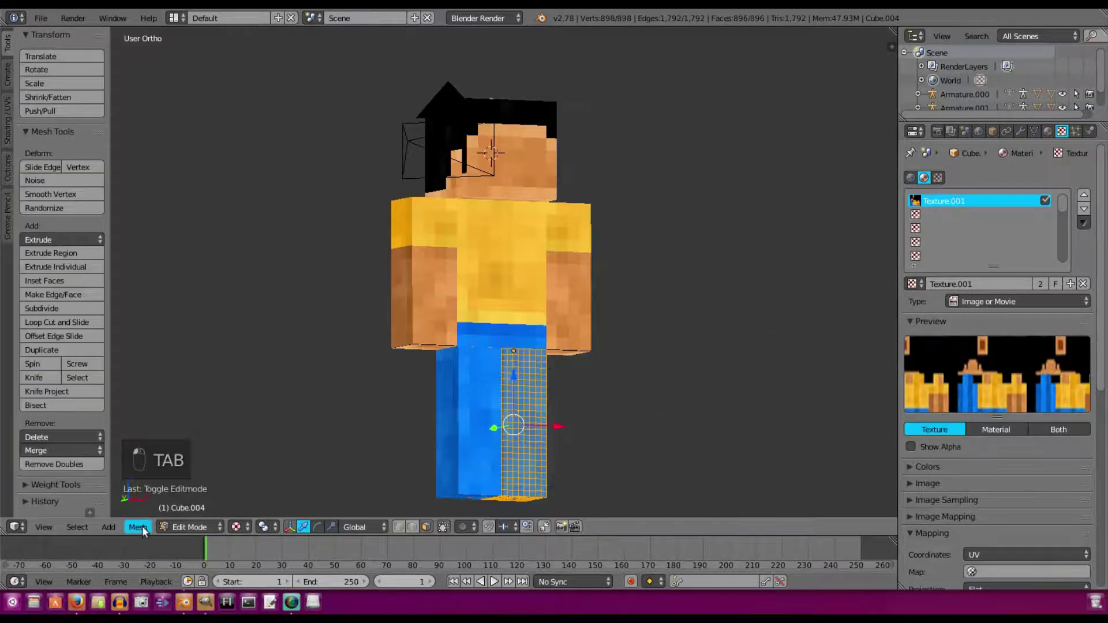
left_click(191, 527)
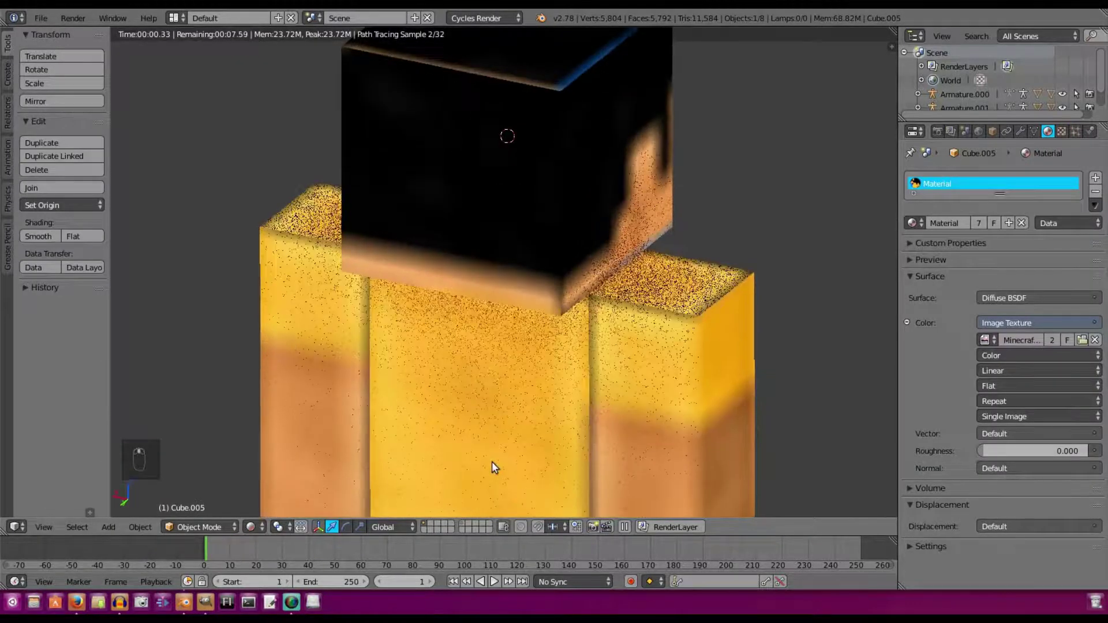
Step: Show the rendered character through the camera and set the skin texture's interpolation to Closest
middle_click_drag(492, 462, 258, 425)
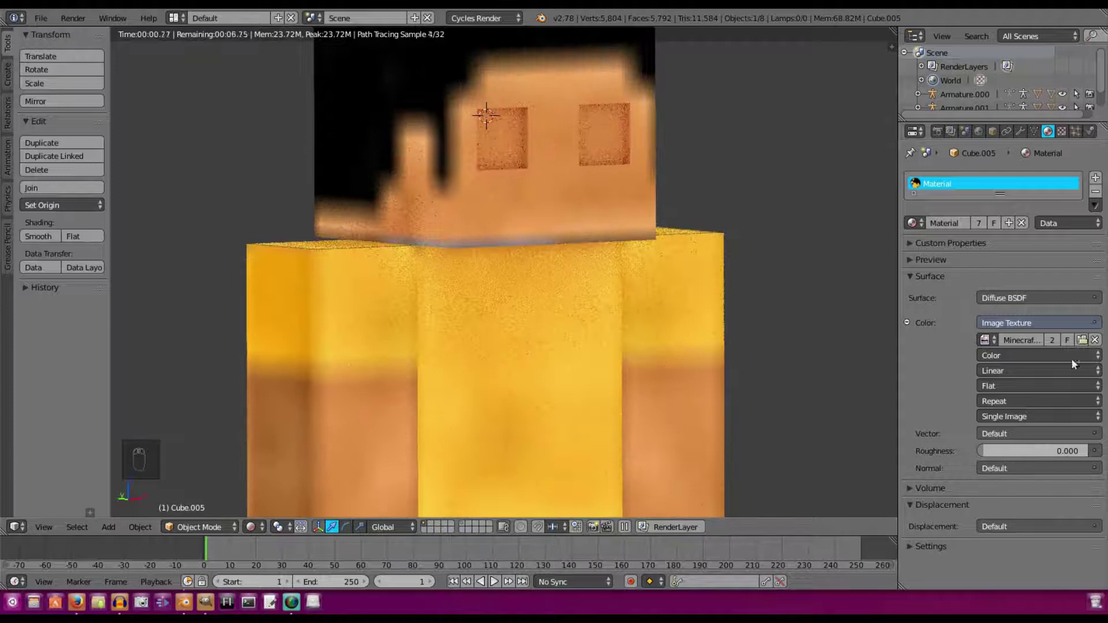
key("KP_0")
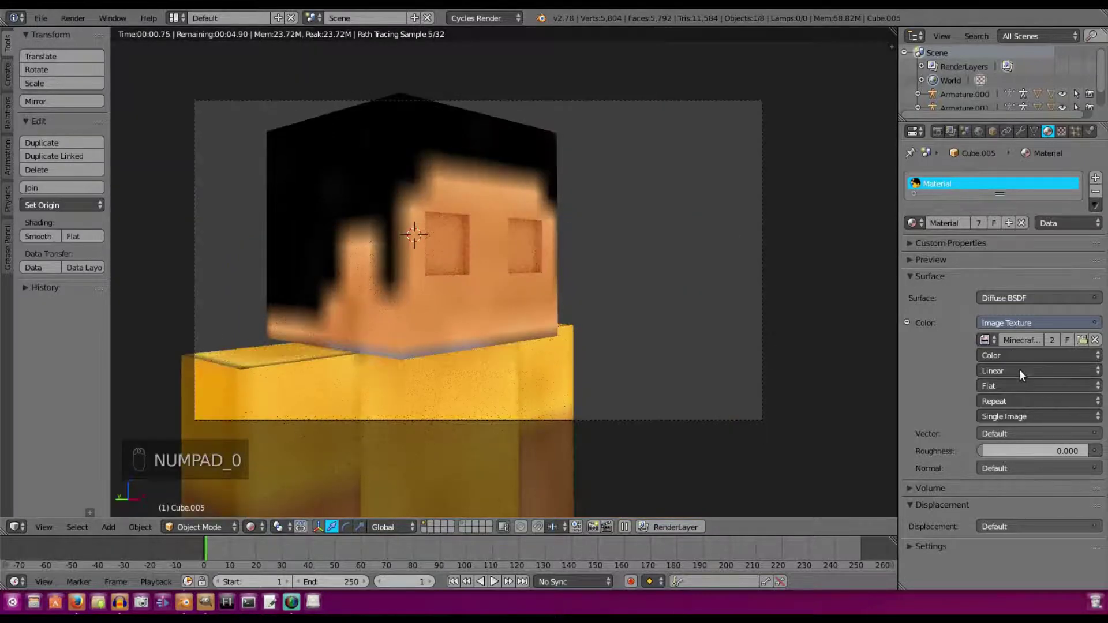
left_click(1019, 374)
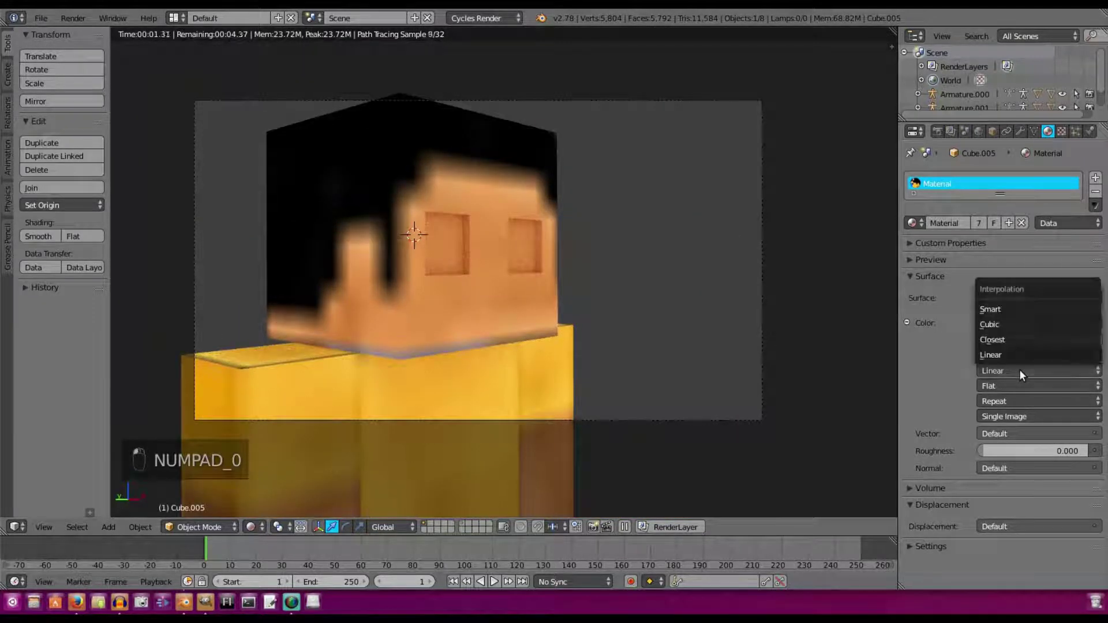
left_click(994, 339)
scroll(455, 289, "up", 1)
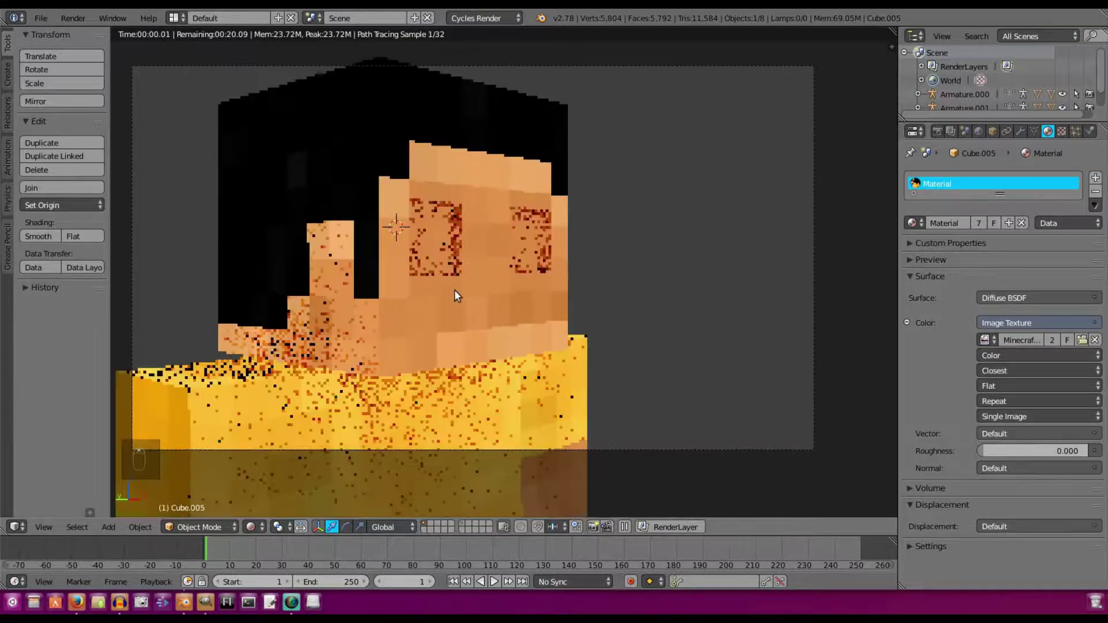
Step: Render a still of the head from the camera to check the recessed eye sockets, and close the render
middle_click_drag(594, 312, 627, 311, "shift")
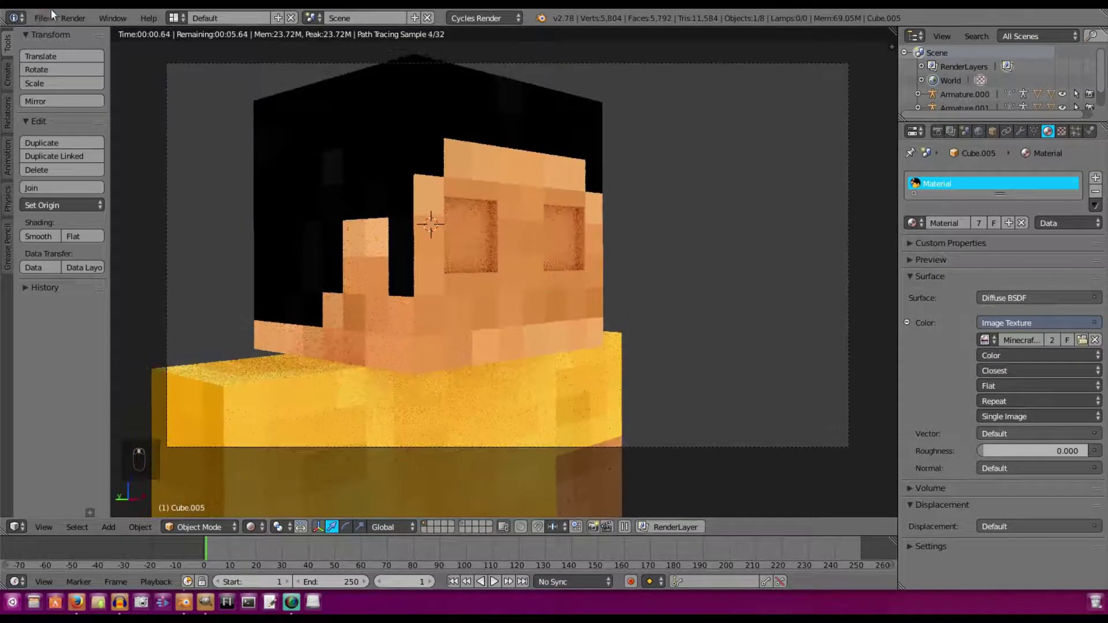
left_click(73, 18)
left_click(95, 33)
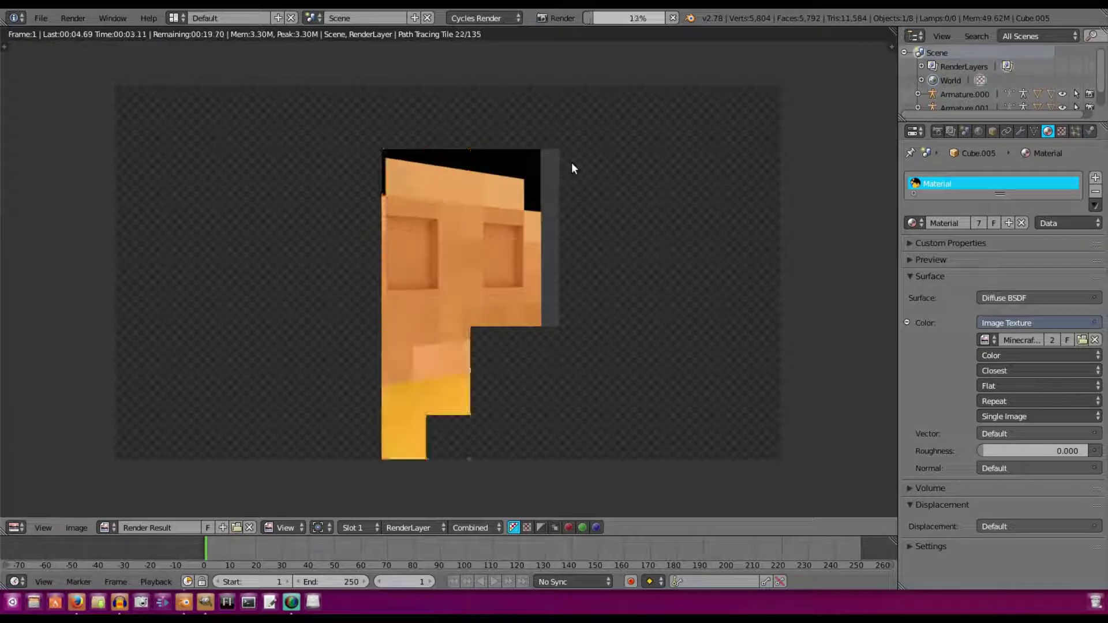
scroll(570, 324, "up", 3)
scroll(587, 287, "down", 3)
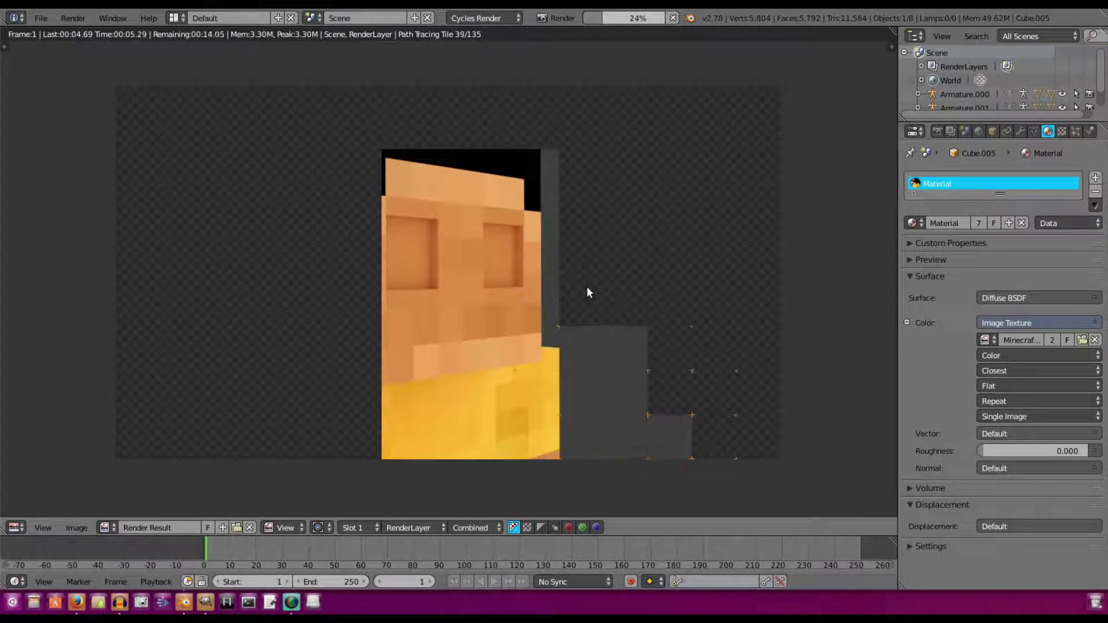
scroll(587, 286, "down", 1)
scroll(587, 286, "up", 1)
key("Escape")
key("Escape")
key("Escape")
scroll(500, 309, "down", 4)
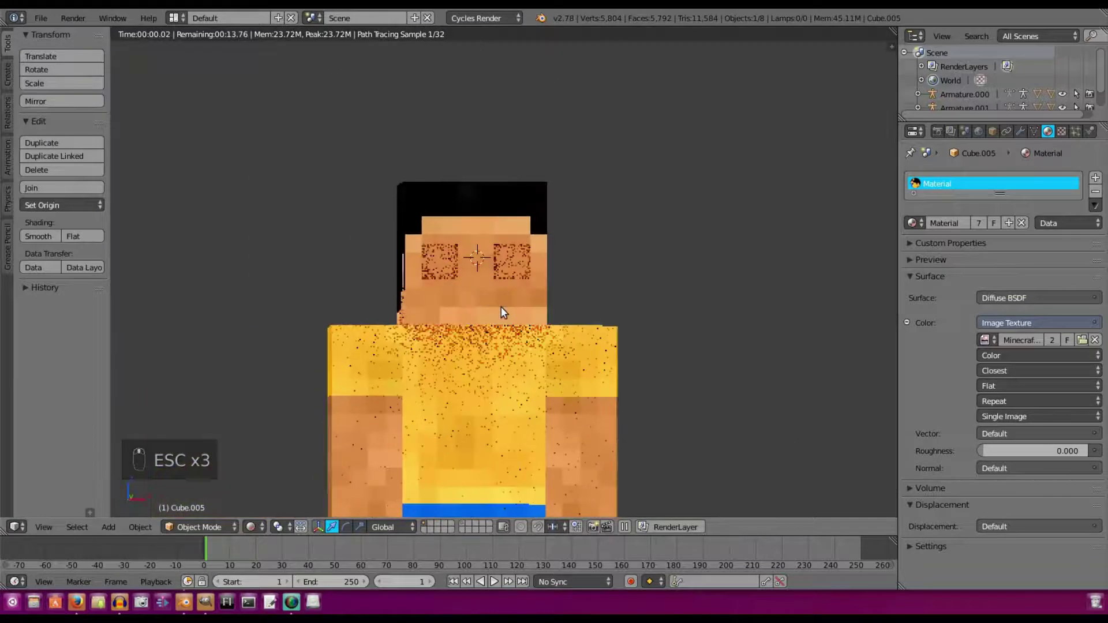
Step: Add a plane inside the head and rotate it 90° about the X axis so it stands upright
key("shift+a")
mouse_move(626, 92)
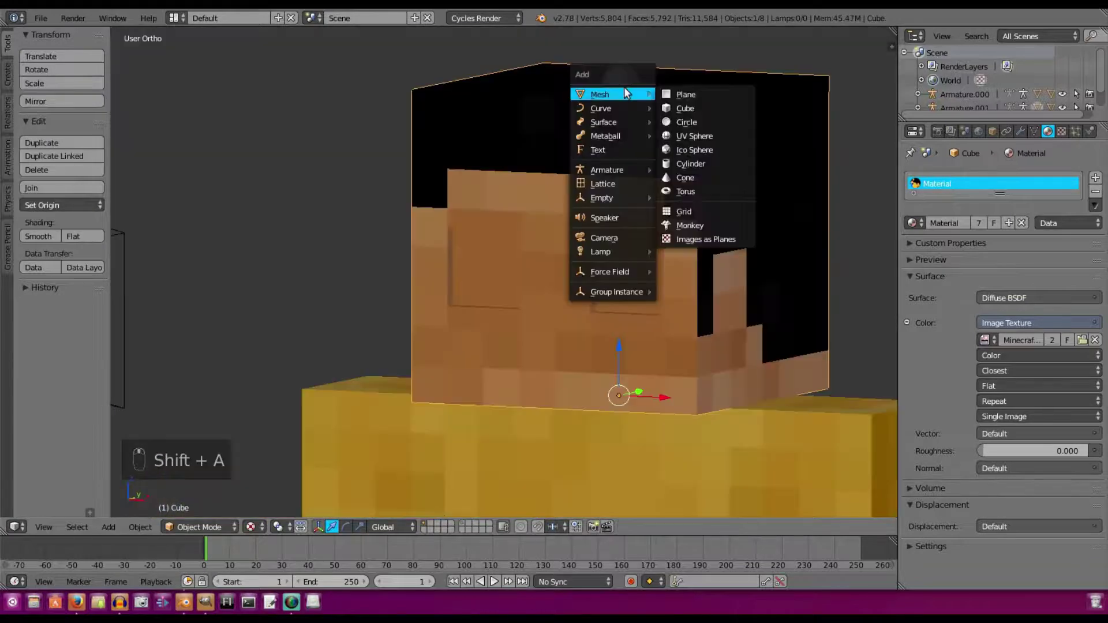
left_click(712, 96)
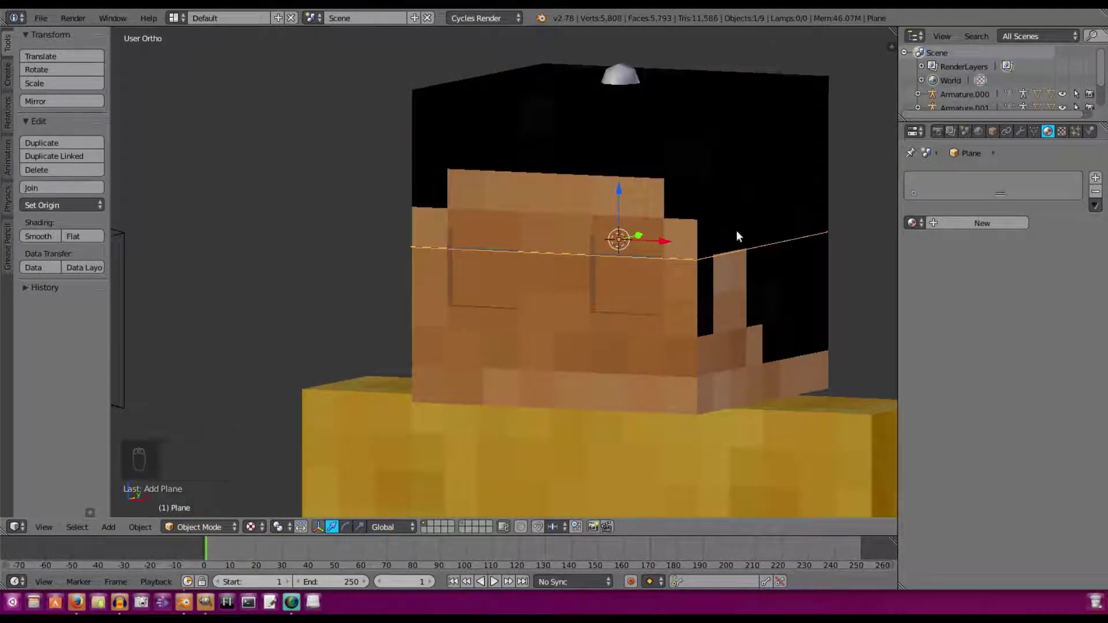
type("rx90")
key("Return")
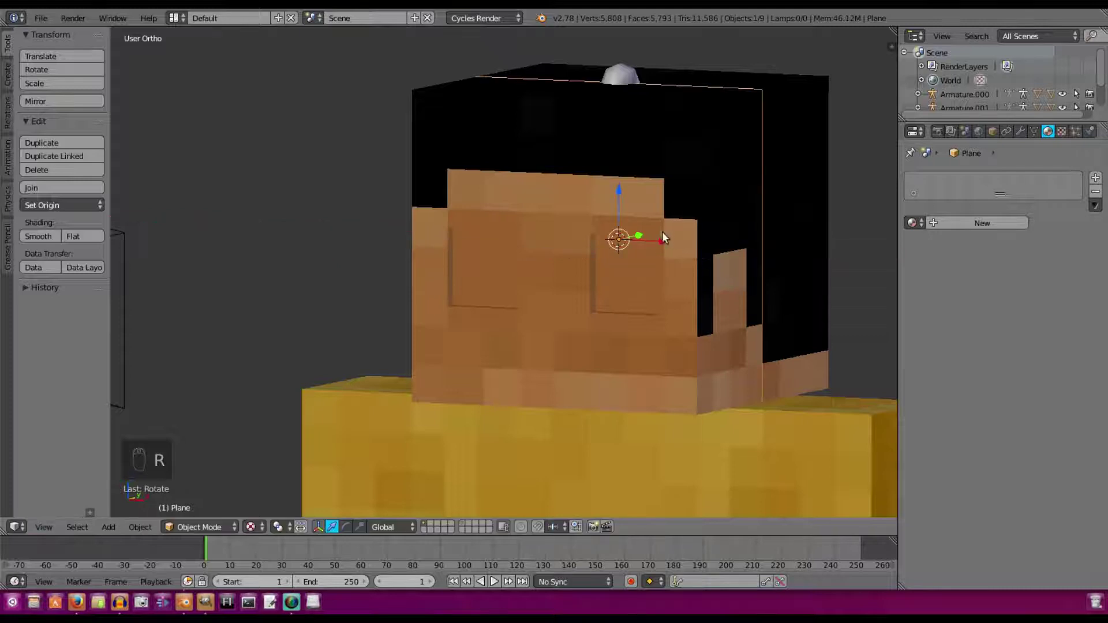
Step: Move the upright plane forward so it fills the back of both eye sockets, and assign it Material.001
middle_click_drag(663, 231, 626, 253)
left_click_drag(668, 238, 551, 250)
left_click(913, 223)
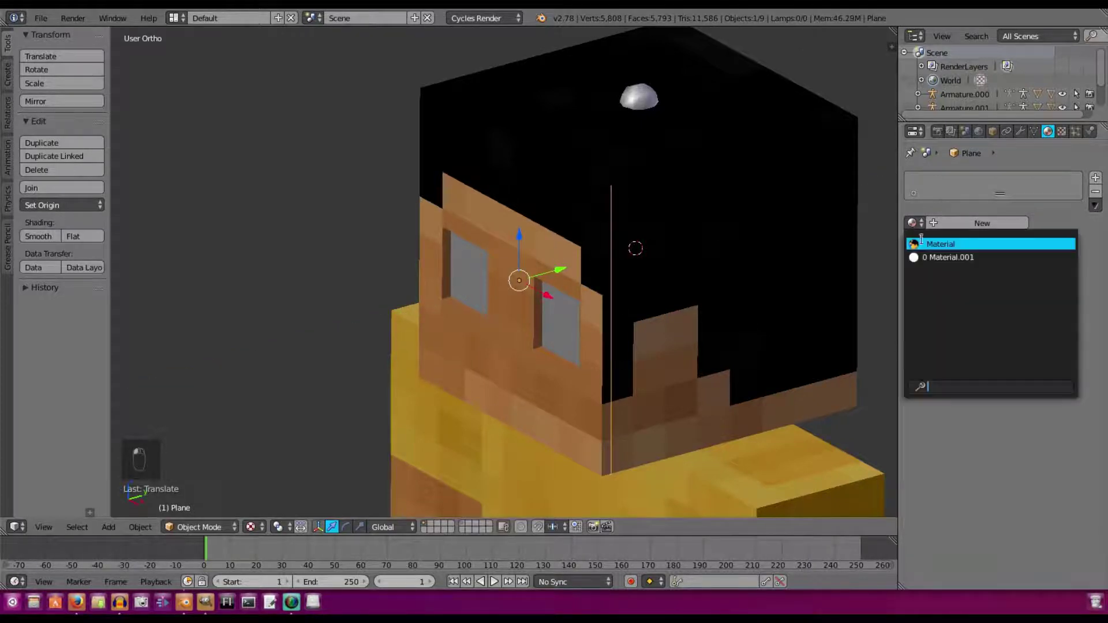
left_click(933, 259)
Step: Scale the eye plane down slightly so its edges no longer reach the sides of the head
scroll(585, 342, "up", 2)
middle_click_drag(585, 342, 678, 314)
middle_click_drag(729, 282, 688, 278, "shift")
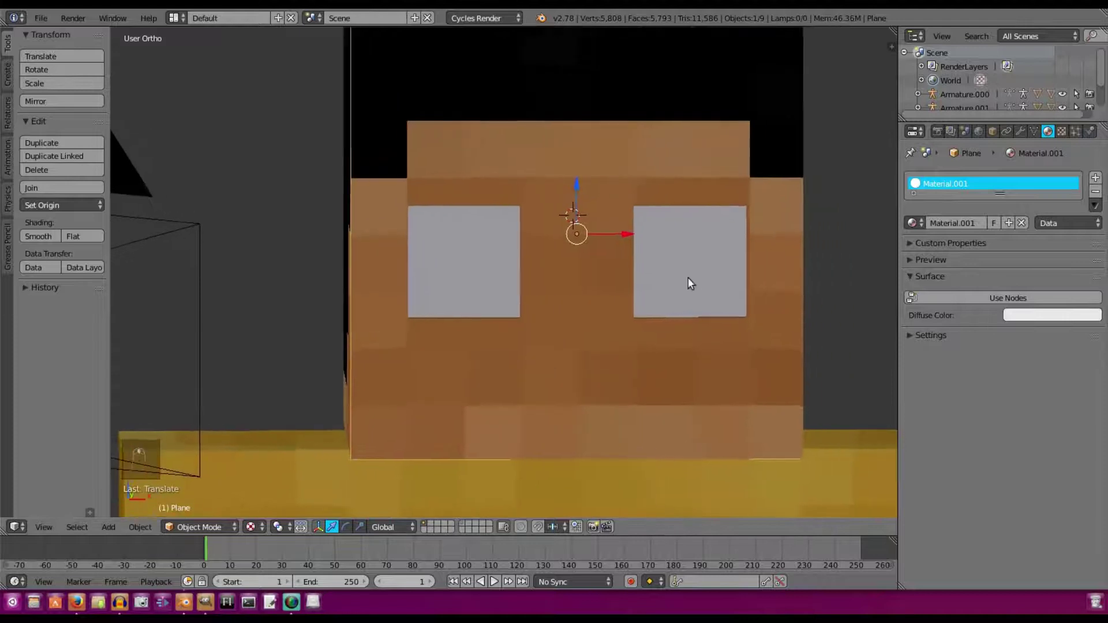
key("s")
key("s")
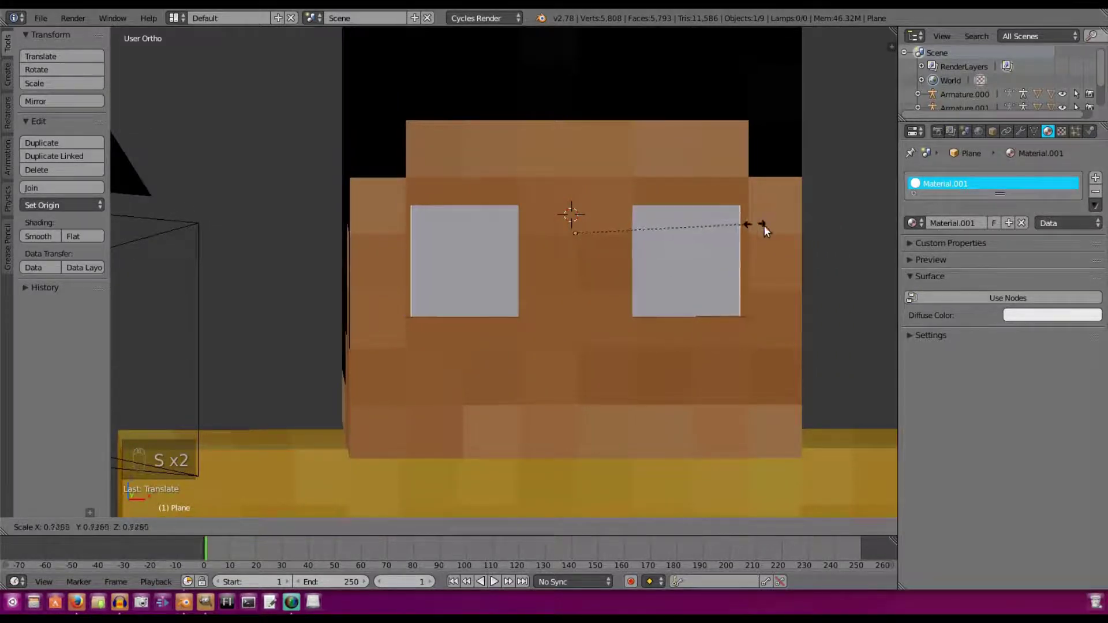
left_click(785, 228)
Step: Enable nodes on the eye plane's material, rename it eyes_white and brighten its diffuse colour to white
scroll(774, 229, "down", 3)
middle_click_drag(750, 231, 609, 261)
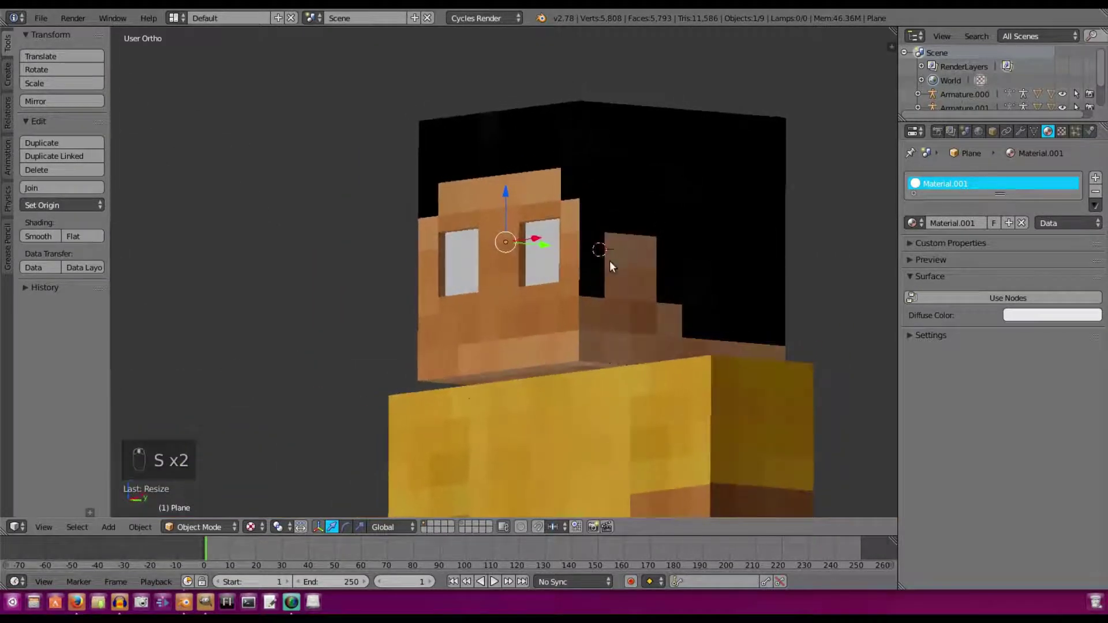
scroll(611, 260, "up", 2)
middle_click_drag(711, 260, 808, 255)
left_click(1035, 296)
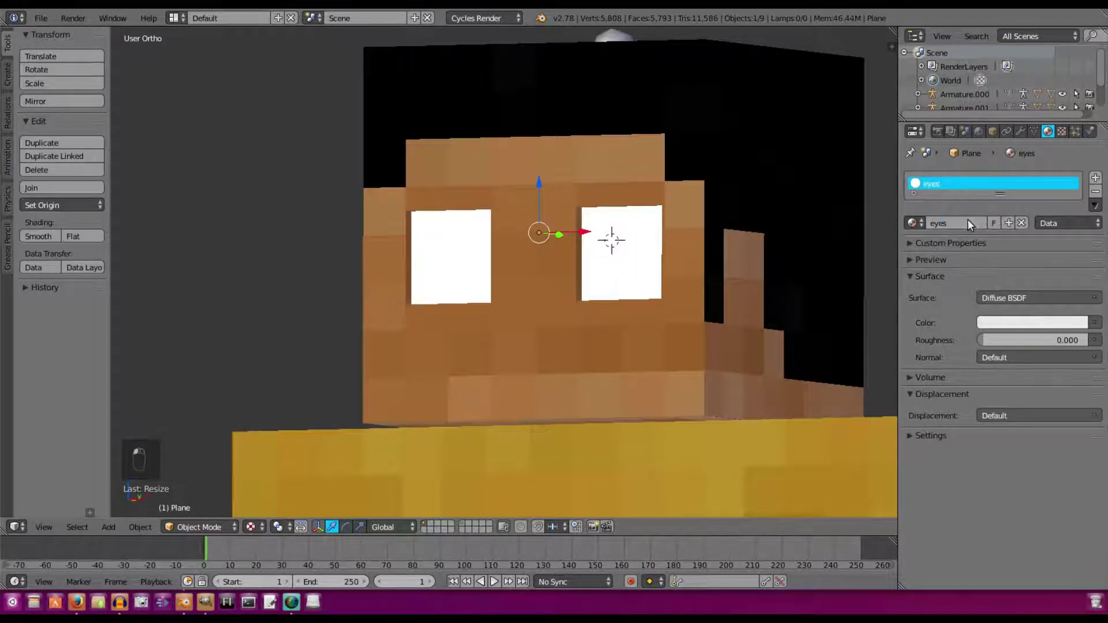
scroll(680, 218, "up", 2)
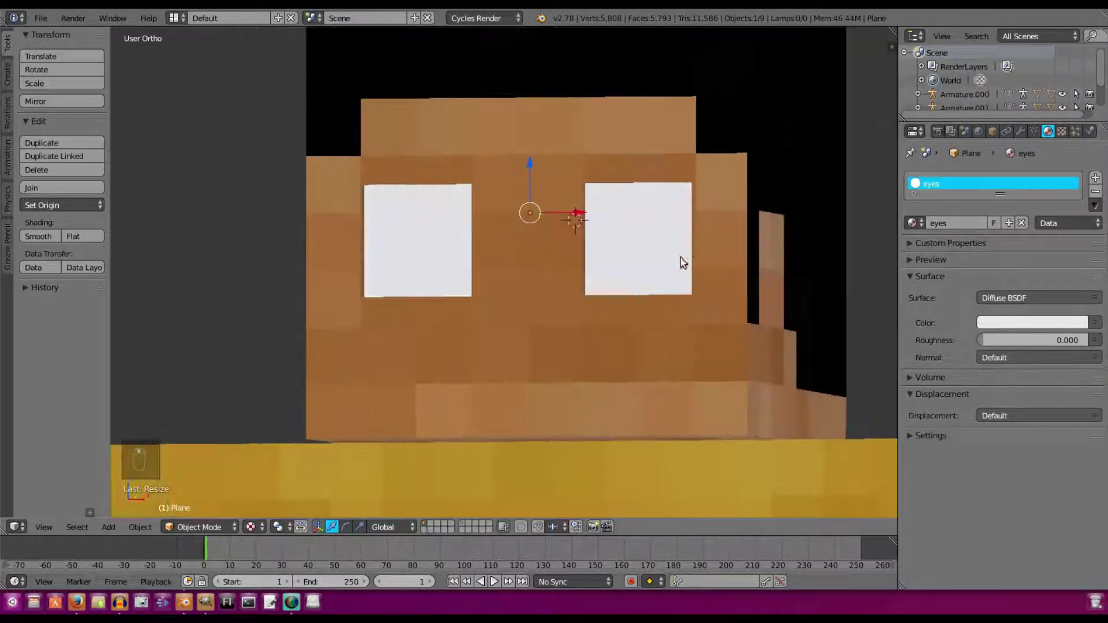
middle_click_drag(683, 263, 645, 267)
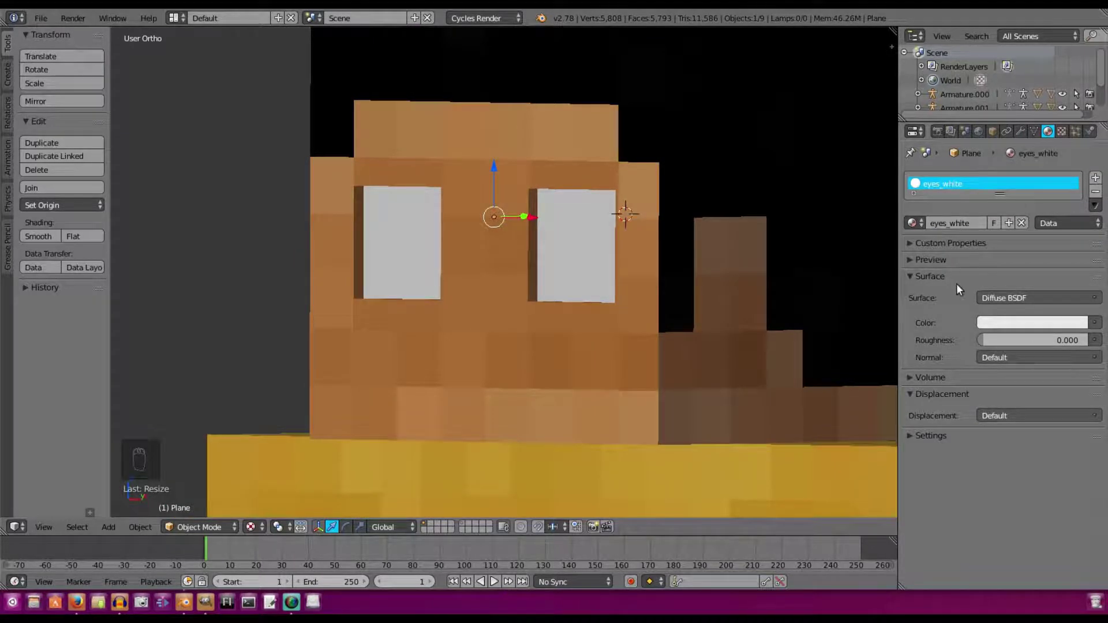
left_click(1035, 326)
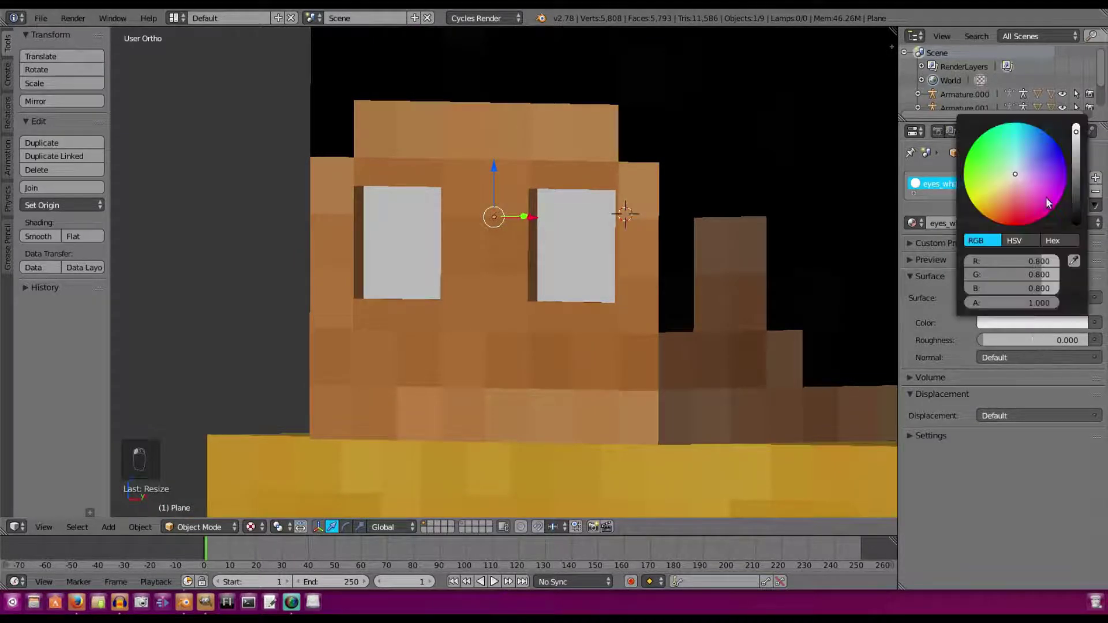
left_click(1031, 326)
Step: Render a still from the camera to check the white eyes, and close the render
key("KP_0")
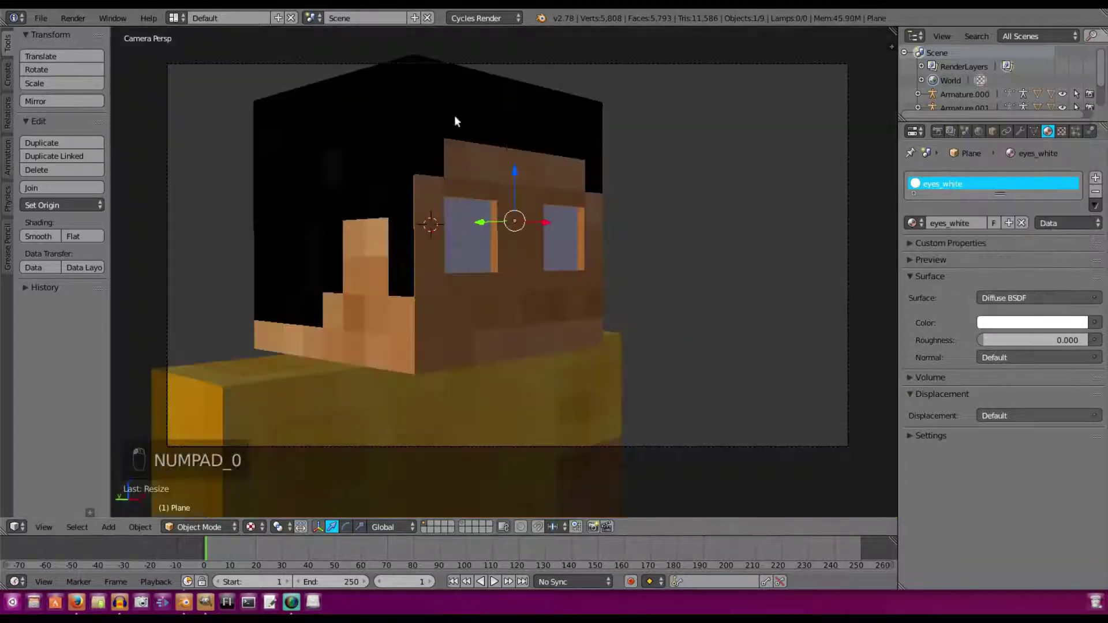
left_click(73, 18)
left_click(81, 36)
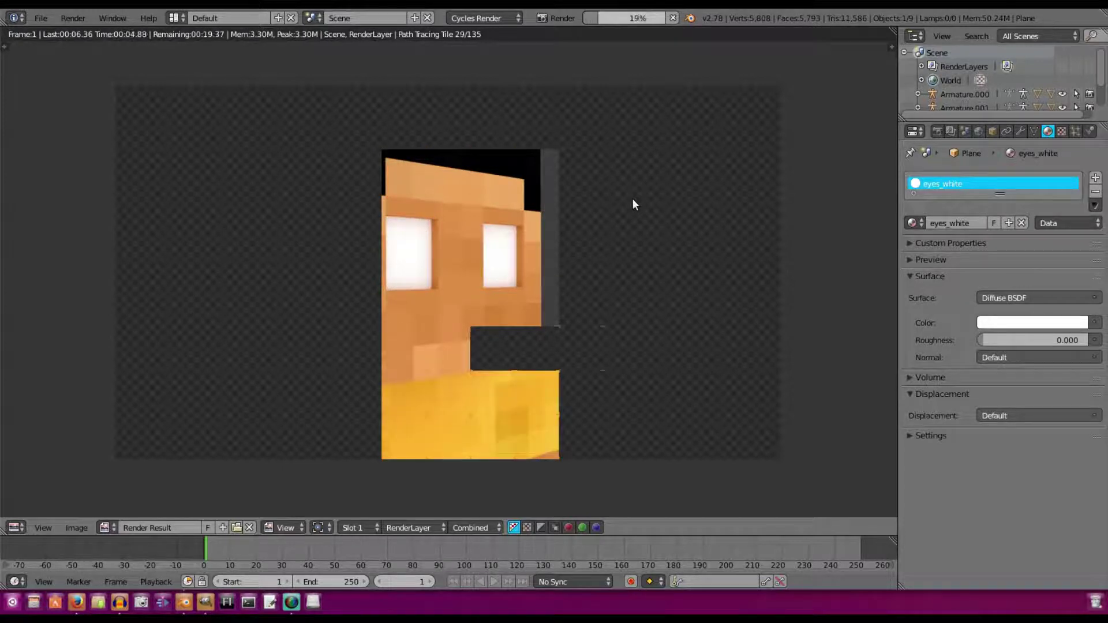
key("Escape")
key("Escape")
key("Escape")
key("Escape")
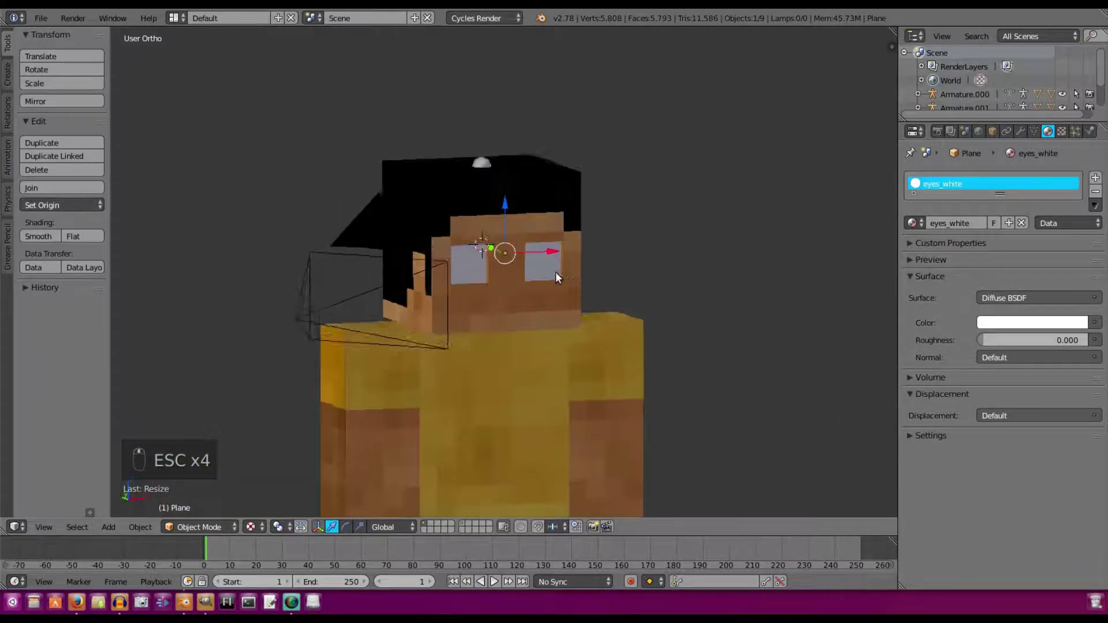
Step: Add a cube, shrink it and bring it out in front of the face between the eyes
scroll(555, 272, "up", 3)
middle_click_drag(600, 256, 528, 306)
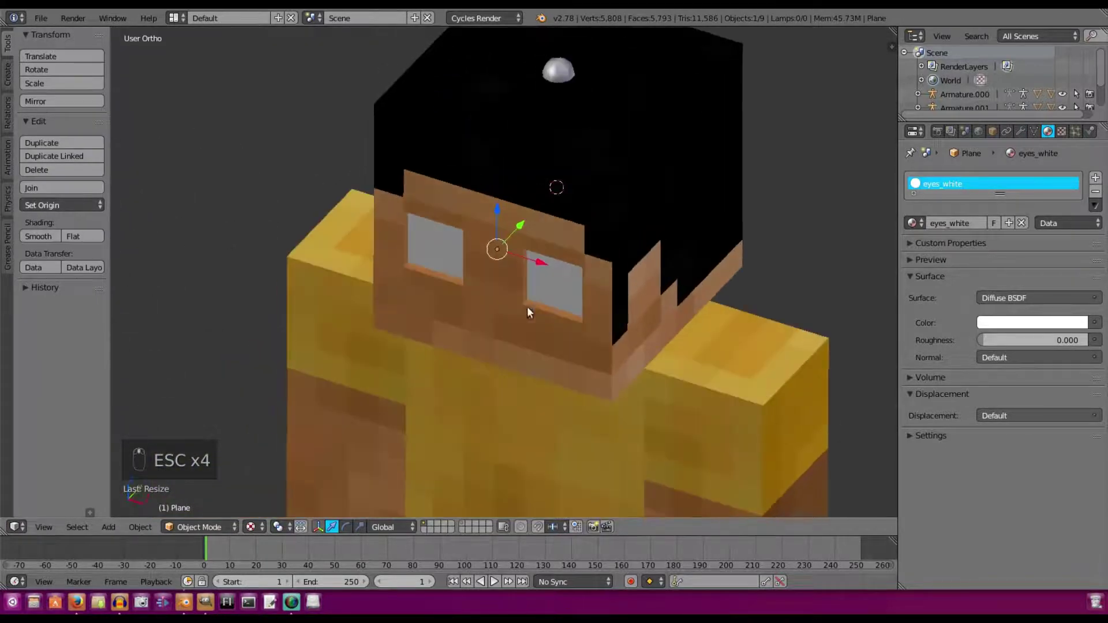
key("shift+a")
mouse_move(563, 262)
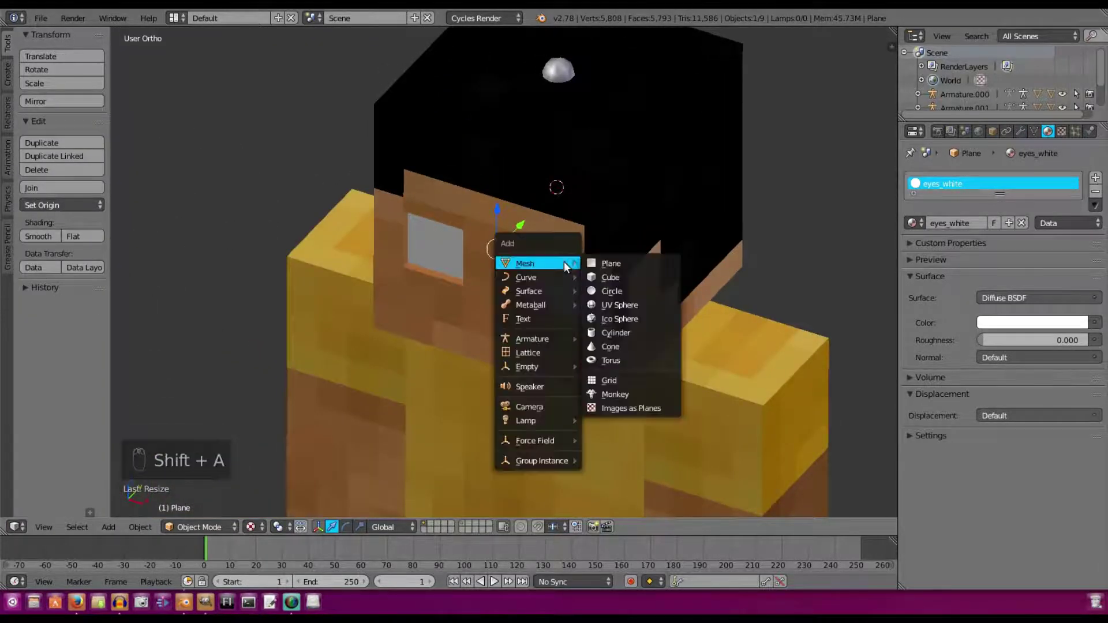
left_click(615, 275)
key("s")
left_click(604, 193)
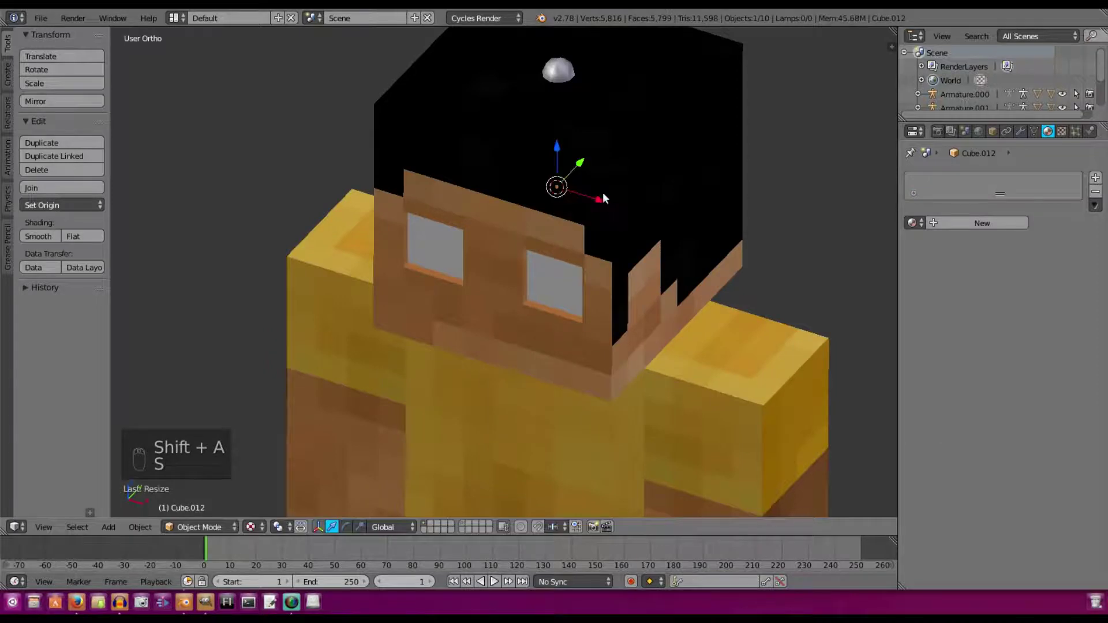
left_click_drag(580, 163, 532, 247)
key("s")
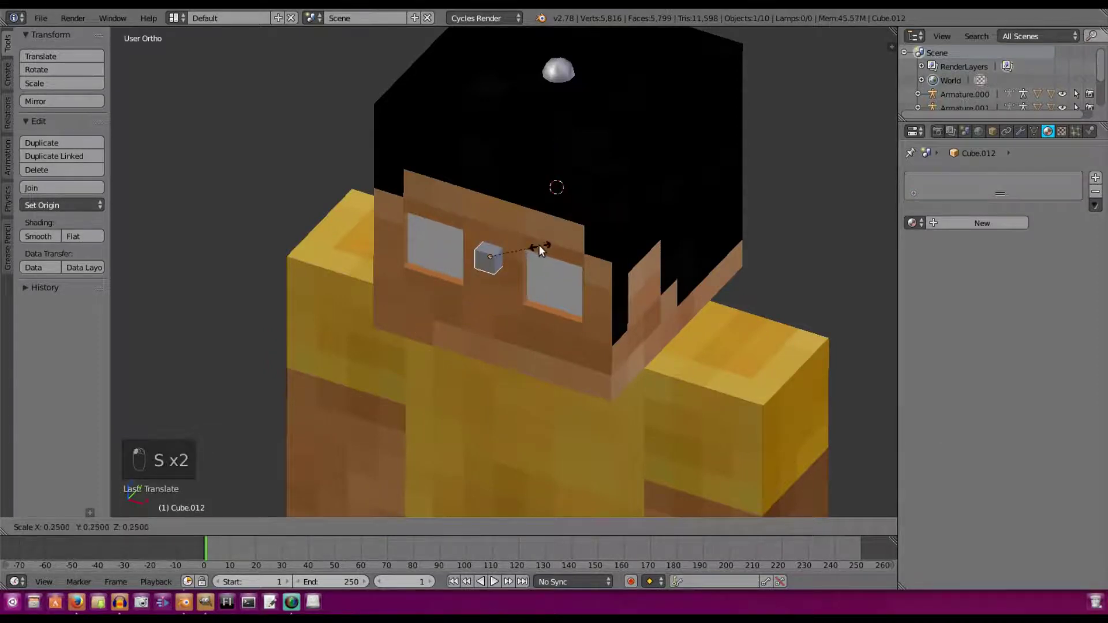
left_click(539, 245)
Step: In front view, line the small cube up with the eyes' height and centre it over the character's right eye
scroll(541, 219, "up", 2)
middle_click_drag(541, 208, 579, 153)
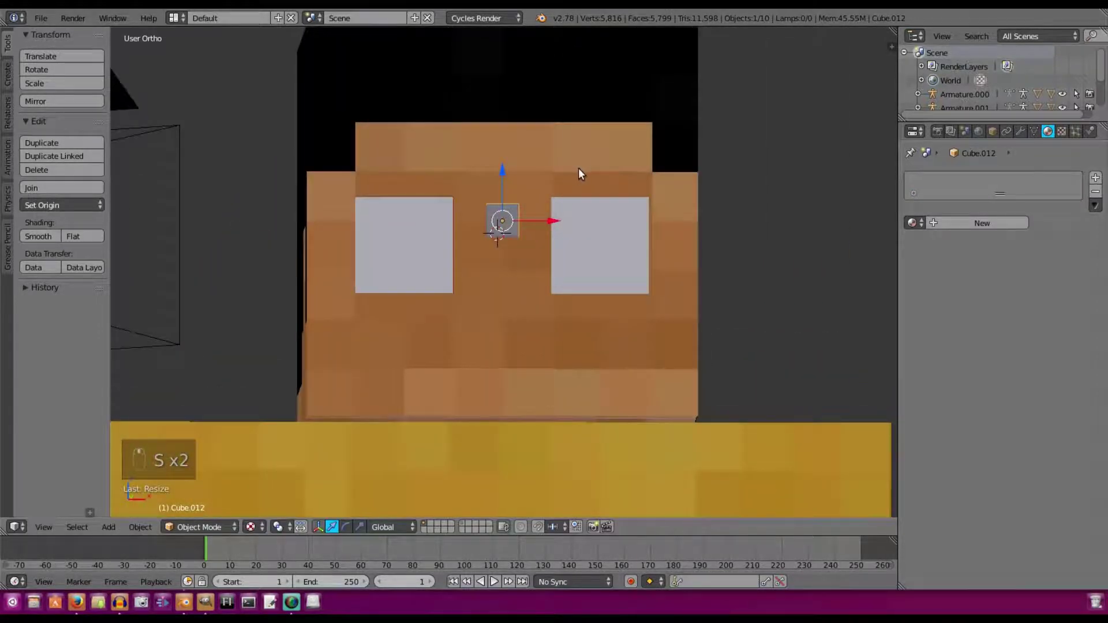
key("g")
left_click(579, 190)
key("KP_1")
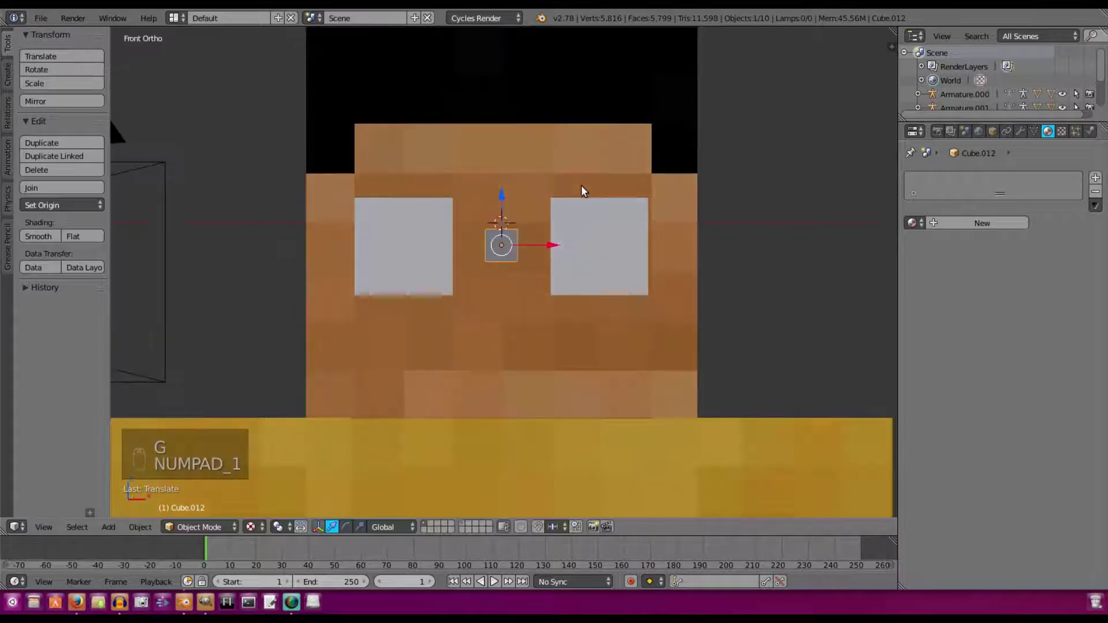
scroll(525, 214, "up", 2)
left_click_drag(501, 180, 503, 177)
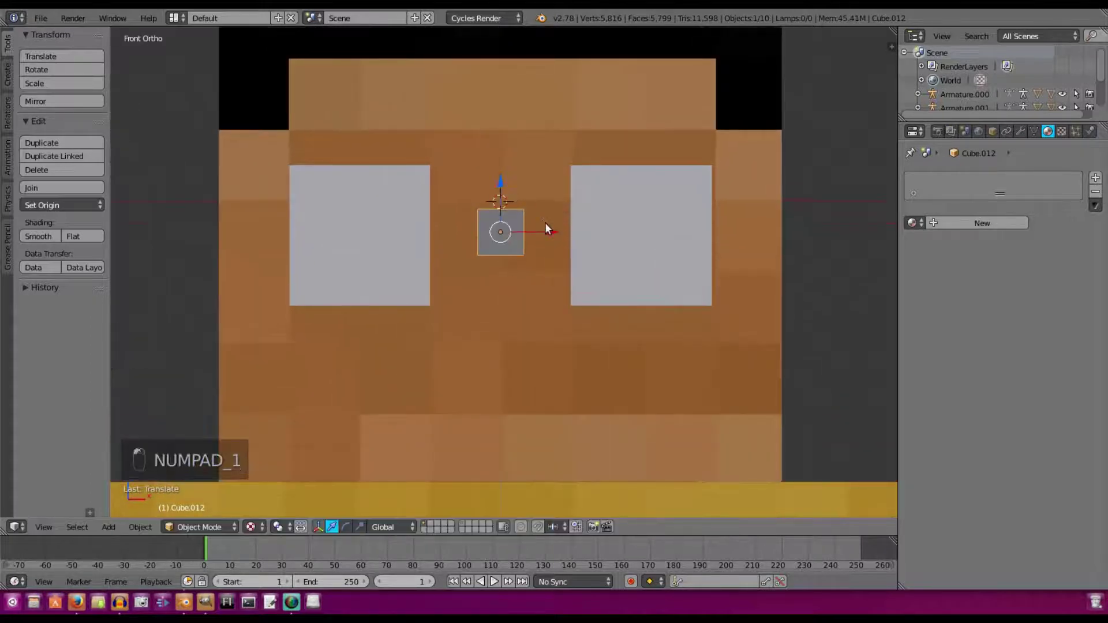
left_click_drag(538, 228, 403, 227)
Step: Enlarge the cube about 1.9 times to form a pupil and lower it slightly within the eye
key("s")
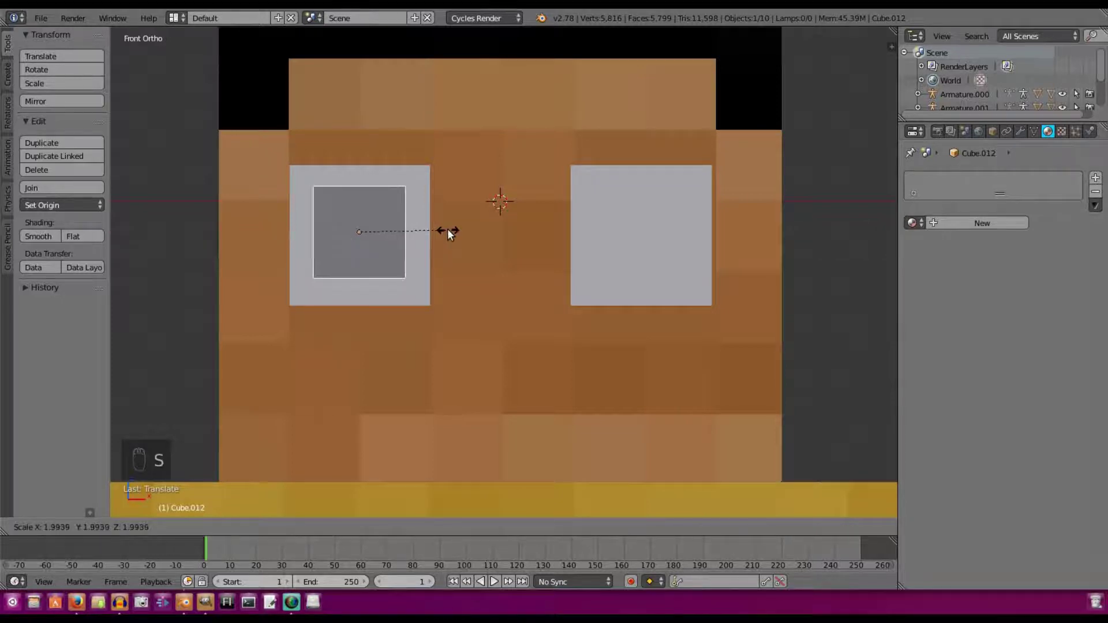
left_click(442, 229)
left_click_drag(363, 177, 363, 181)
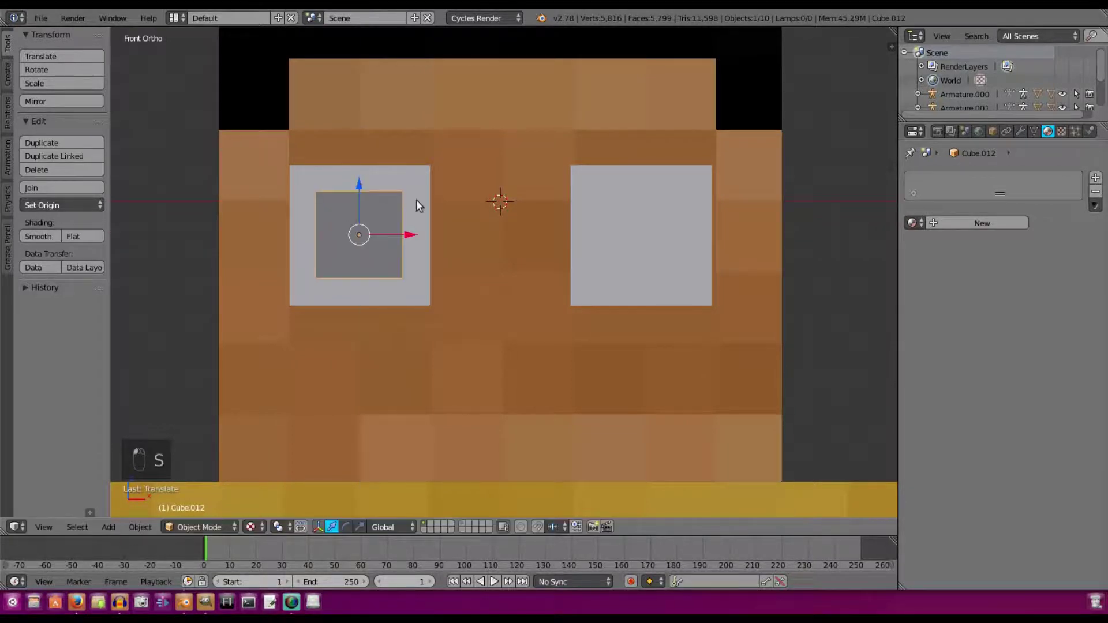
Step: Push the pupil cube back into the eye socket against the eye white and shrink it to about 0.25 units
middle_click_drag(416, 200, 562, 239)
left_click_drag(489, 277, 446, 265)
middle_click_drag(627, 260, 603, 254)
left_click_drag(413, 265, 412, 264)
middle_click_drag(427, 269, 363, 240)
key("s")
left_click(636, 196)
middle_click_drag(436, 226, 535, 278)
left_click_drag(419, 280, 423, 282)
middle_click_drag(423, 282, 617, 223)
Step: Duplicate the pupil cube and set the copy's X location to 0.50158 to place it in the other eye
key("shift+d")
right_click(616, 223)
left_click(891, 48)
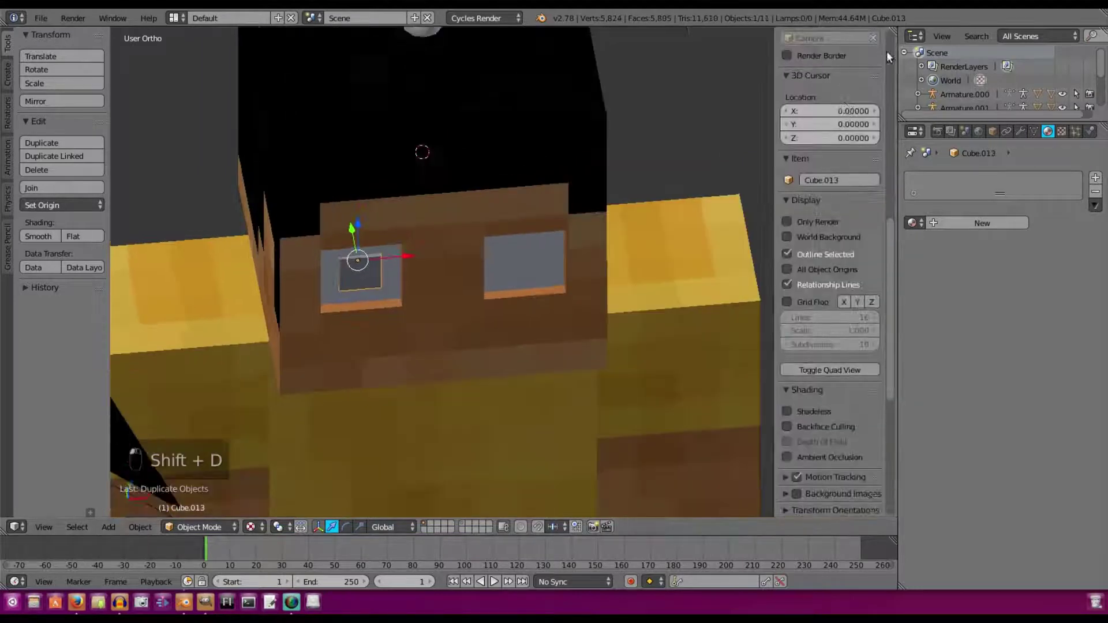
scroll(827, 102, "up", 10)
left_click(819, 71)
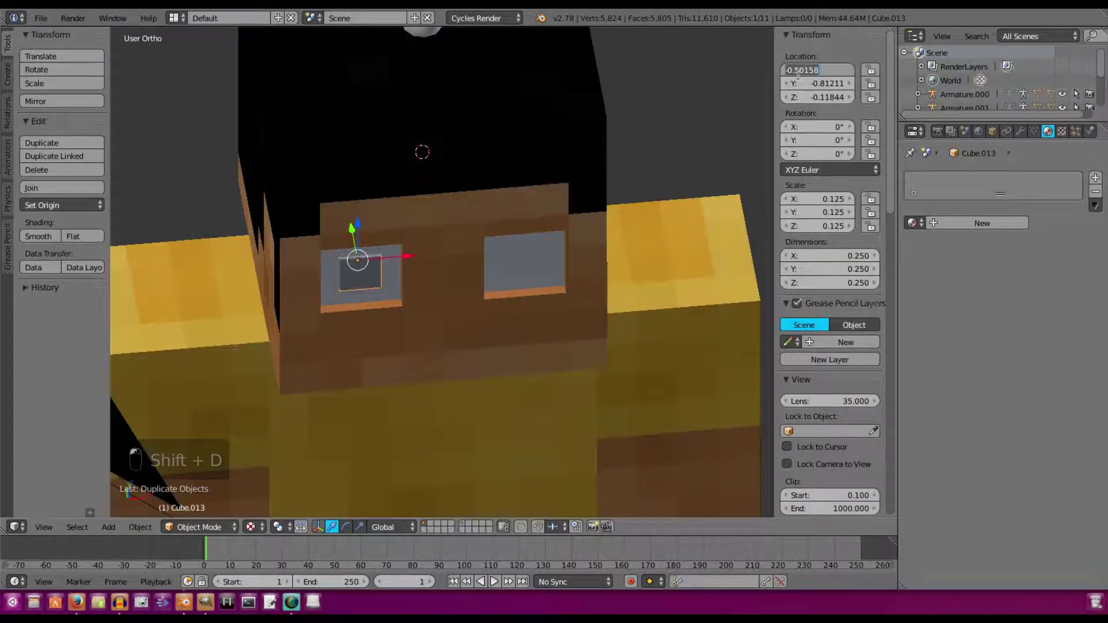
key("Delete")
key("Return")
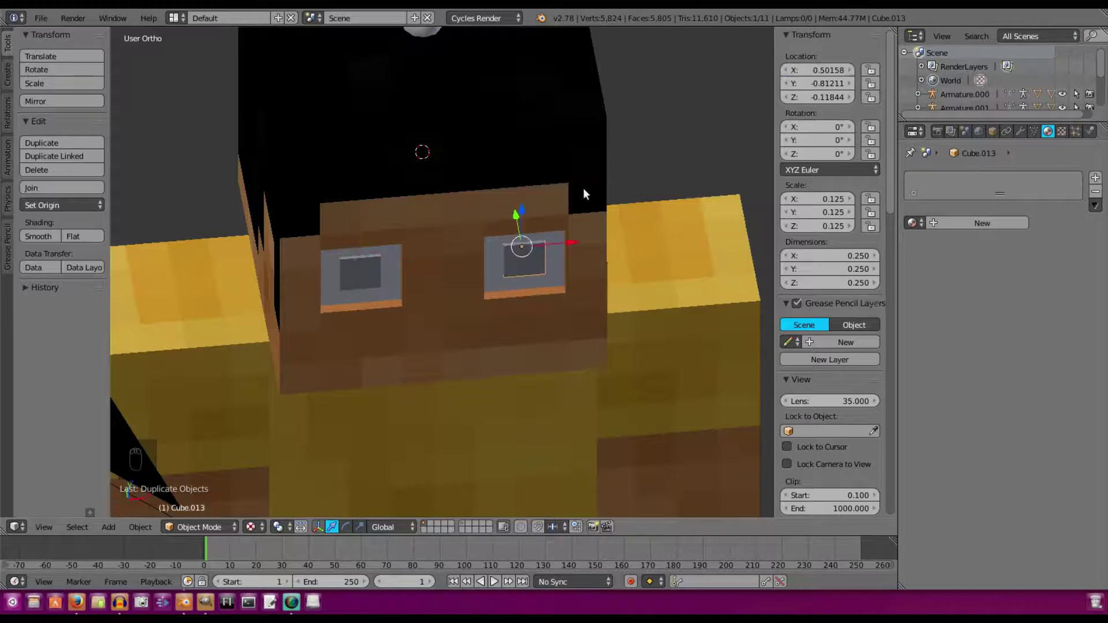
Step: Give the copied pupil a new dark reddish-brown Diffuse material named eyes_pupil and save the file
scroll(583, 190, "up", 5)
key("KP_0")
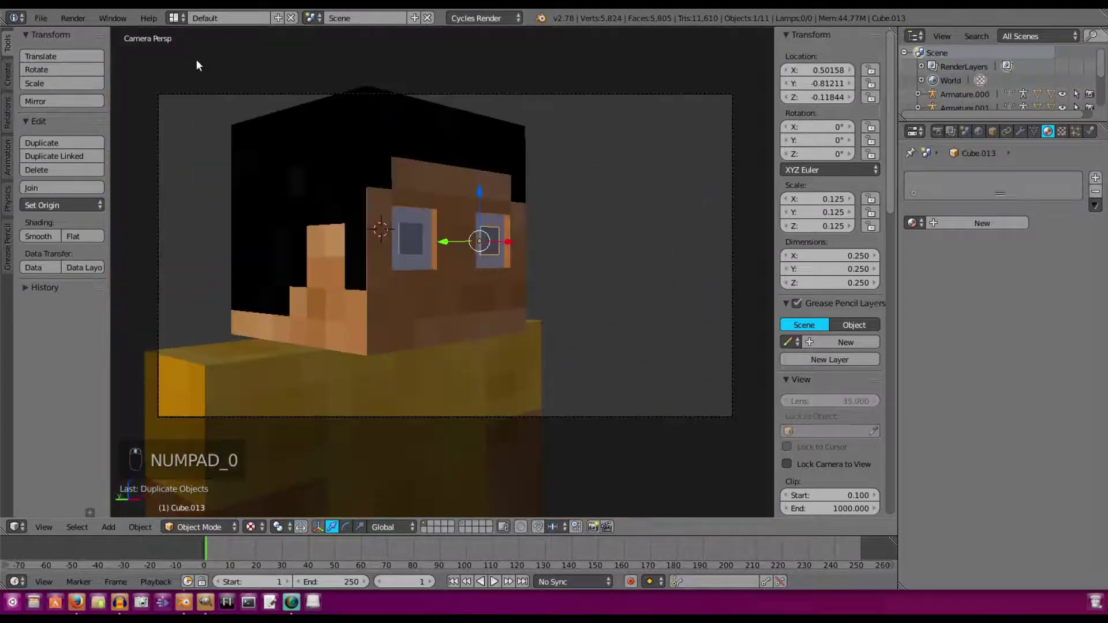
left_click(912, 223)
left_click(960, 224)
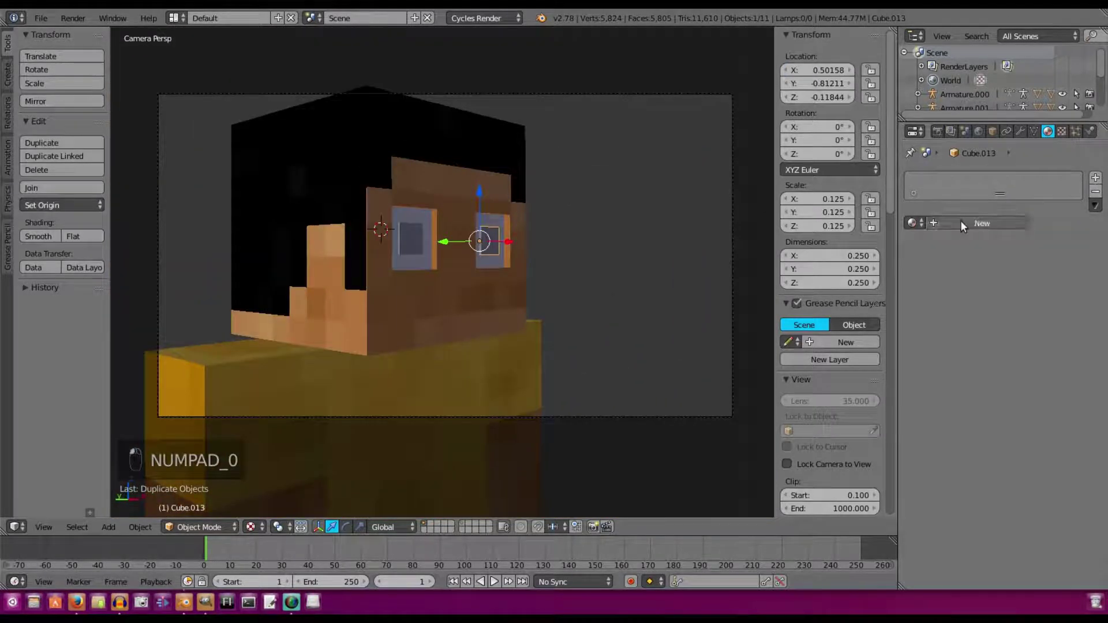
left_click(960, 224)
left_click(1036, 323)
left_click_drag(1013, 178, 986, 217)
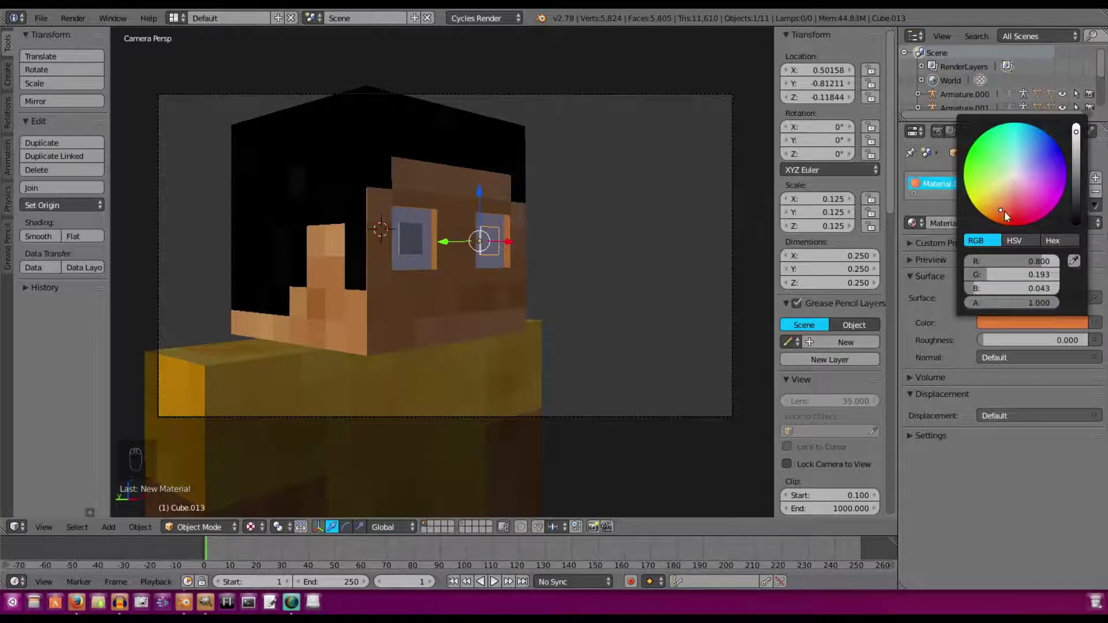
left_click_drag(1076, 186, 1076, 189)
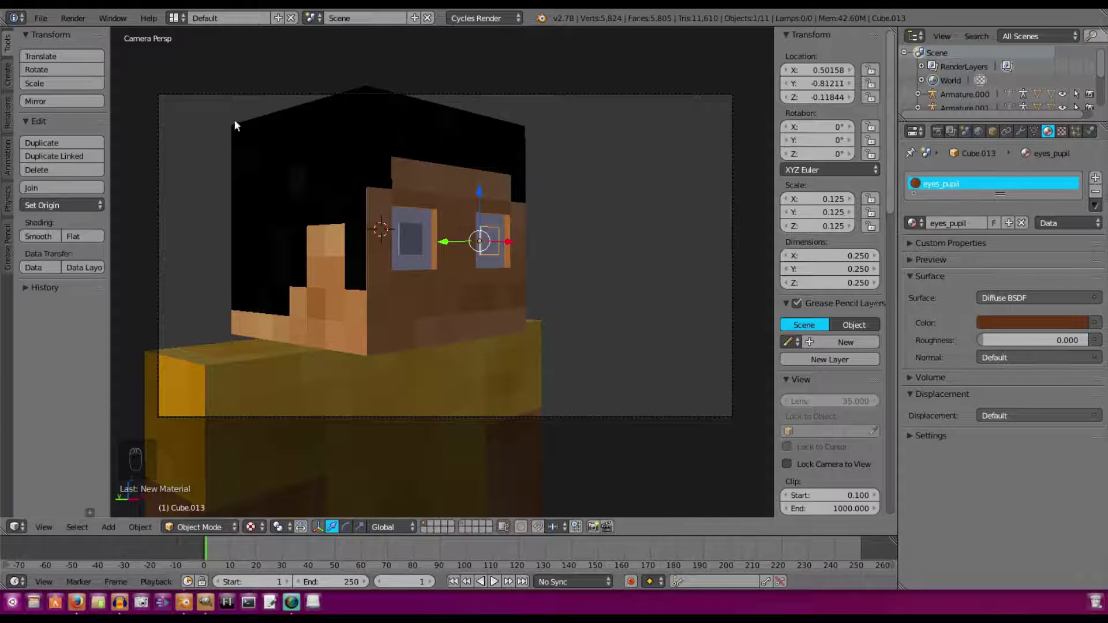
left_click(41, 18)
left_click(77, 124)
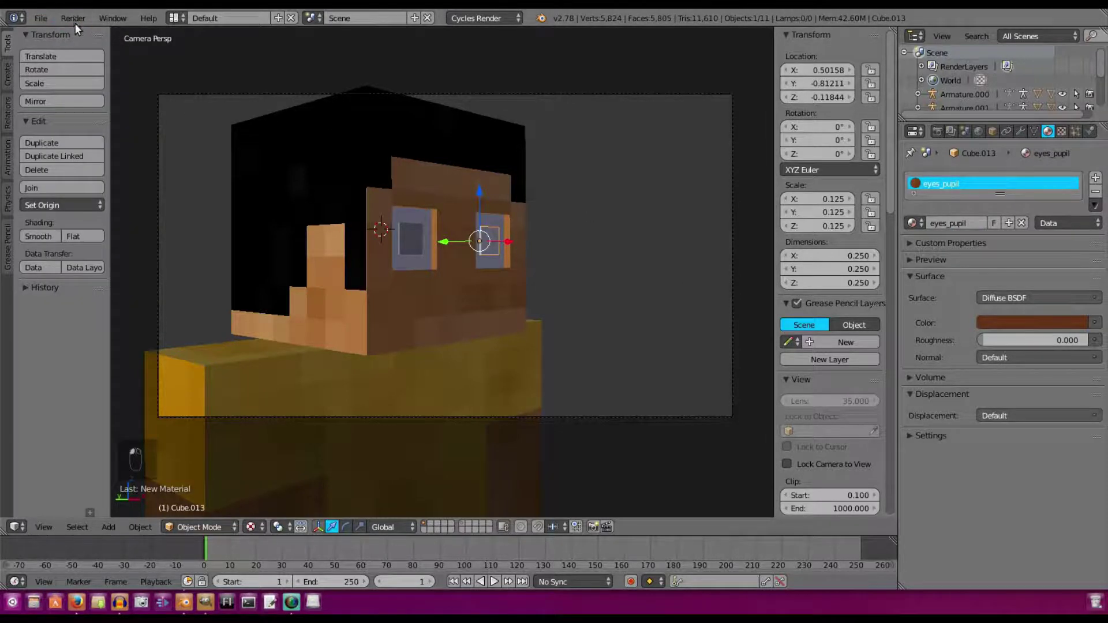
Step: Render a test image of the face and stop the render before it completes
left_click(74, 18)
left_click(95, 35)
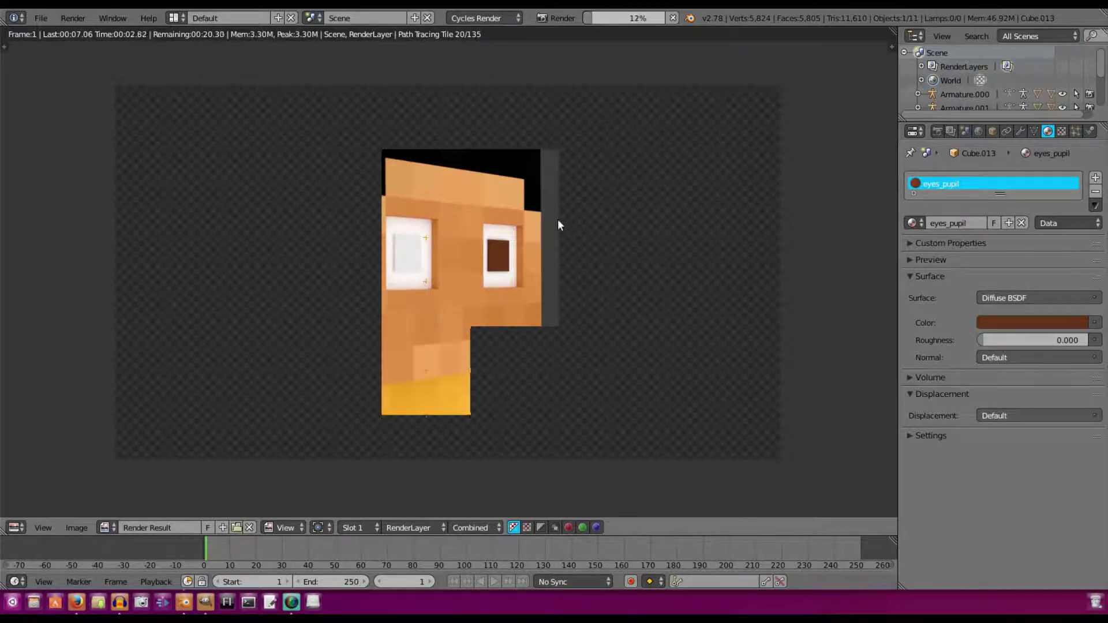
key("Escape")
key("Escape")
Step: Assign the existing eyes_pupil material to the pupil cube that still has no material
right_click(411, 250)
left_click(913, 223)
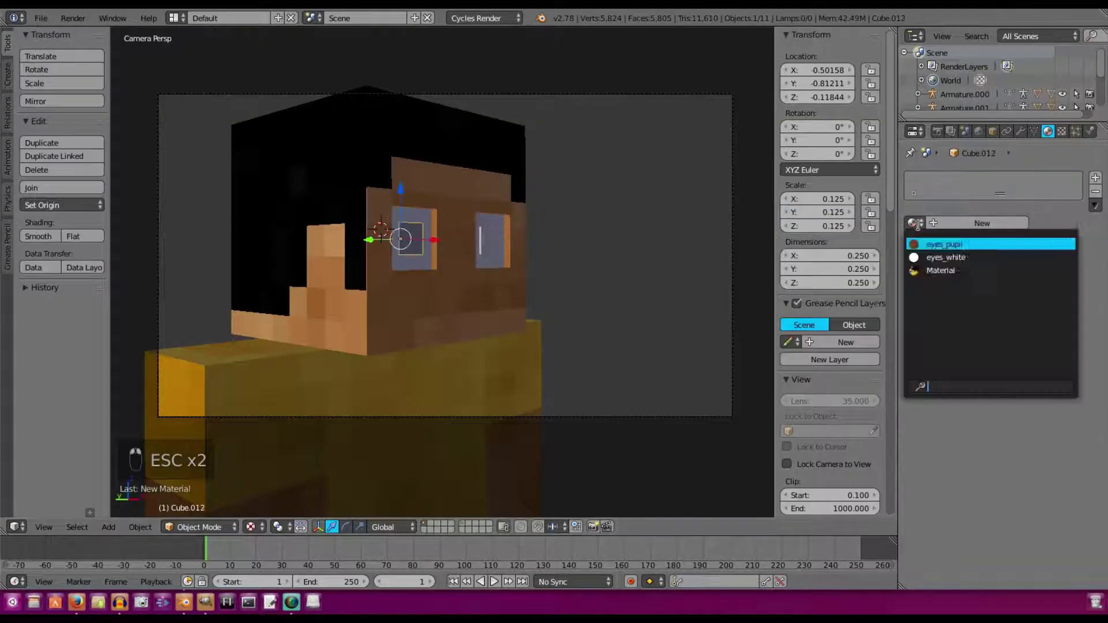
left_click(931, 244)
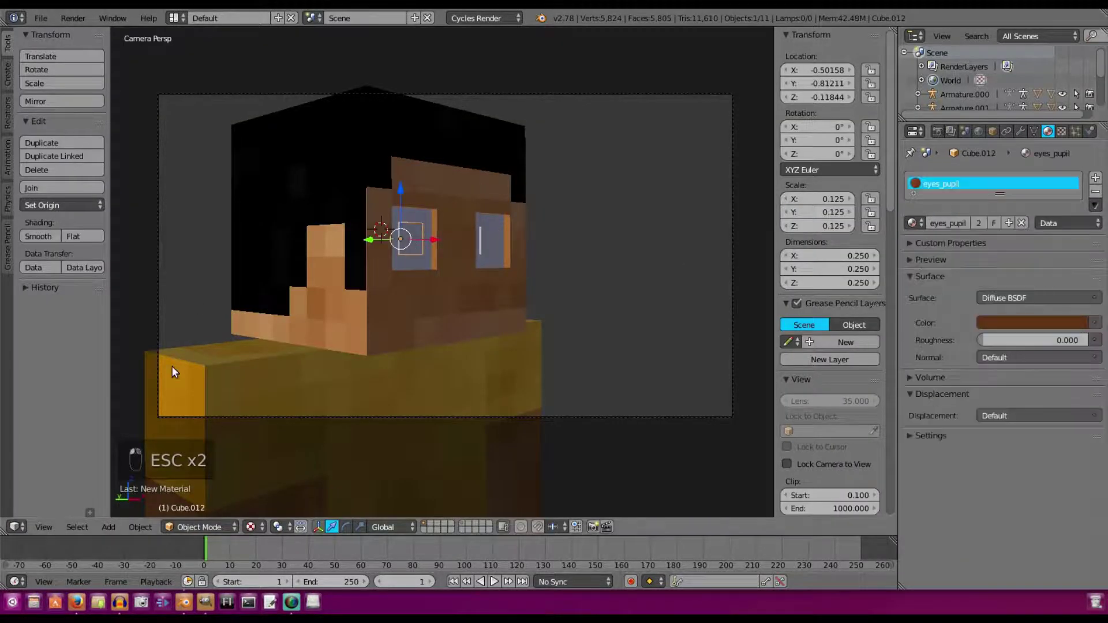
Step: Preview the character in Rendered shading, enable border rendering, and return the viewport to Solid shading
left_click(251, 527)
left_click(271, 434)
left_click(937, 132)
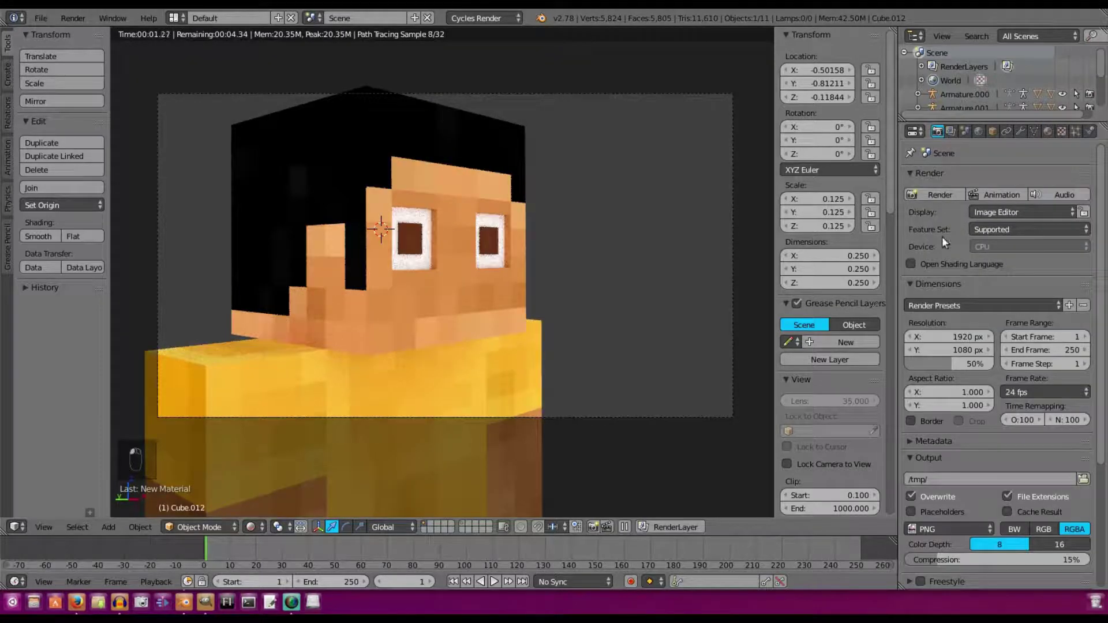
left_click(911, 421)
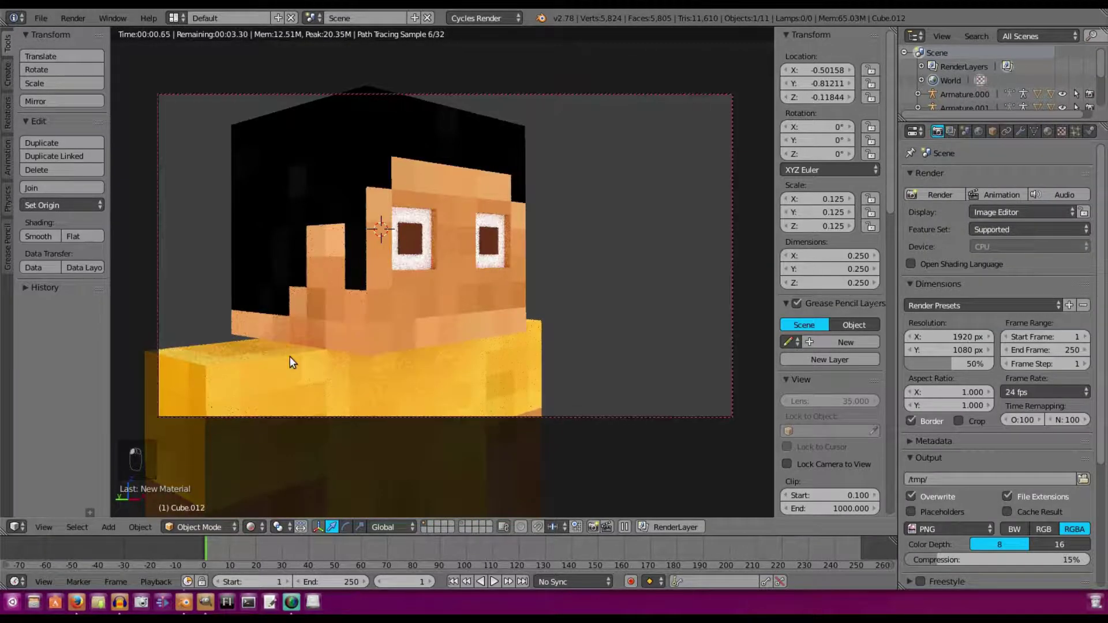
left_click(249, 530)
left_click(266, 478)
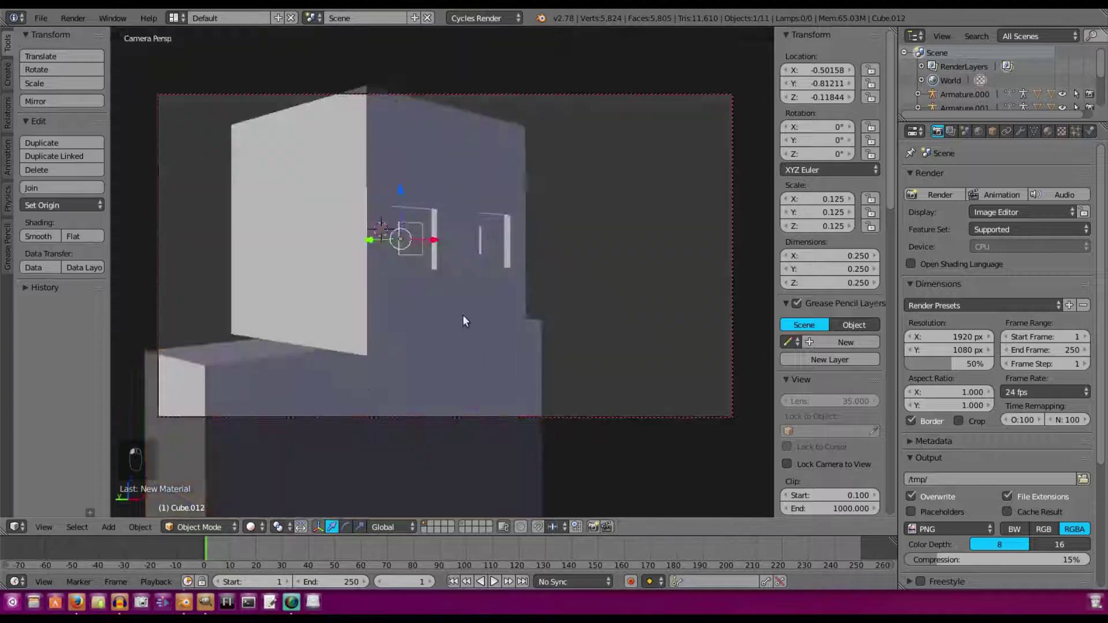
Step: Add a cube at the head's centre and flatten it along Y to a scale of about 0.033
middle_click_drag(475, 235, 460, 240)
scroll(460, 243, "up", 4)
key("shift+a")
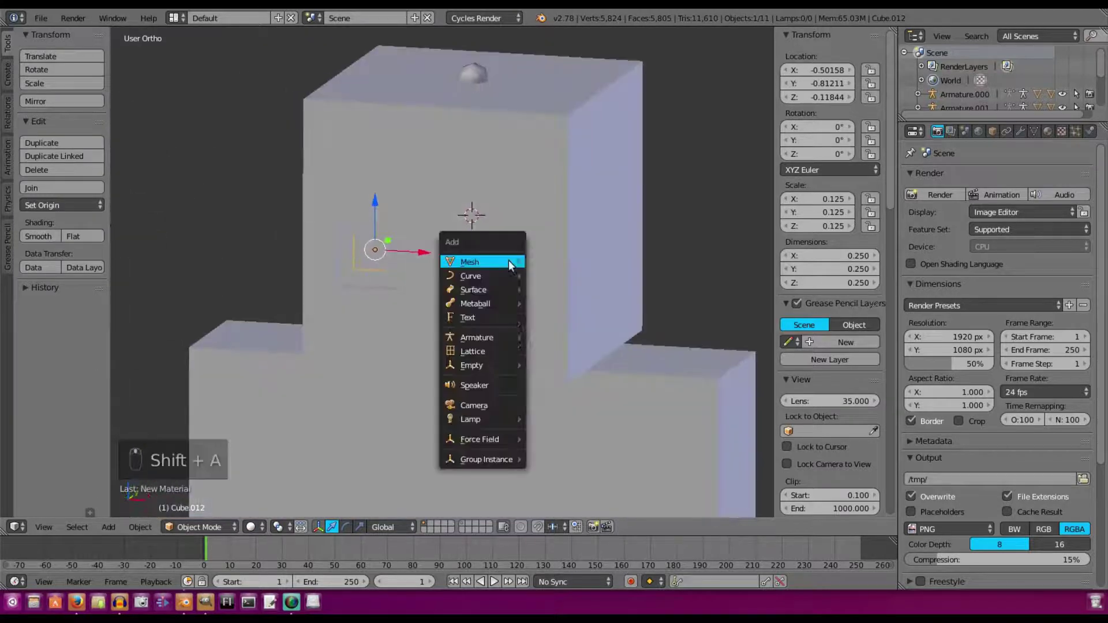
mouse_move(509, 261)
left_click(573, 276)
middle_click_drag(563, 283, 526, 310)
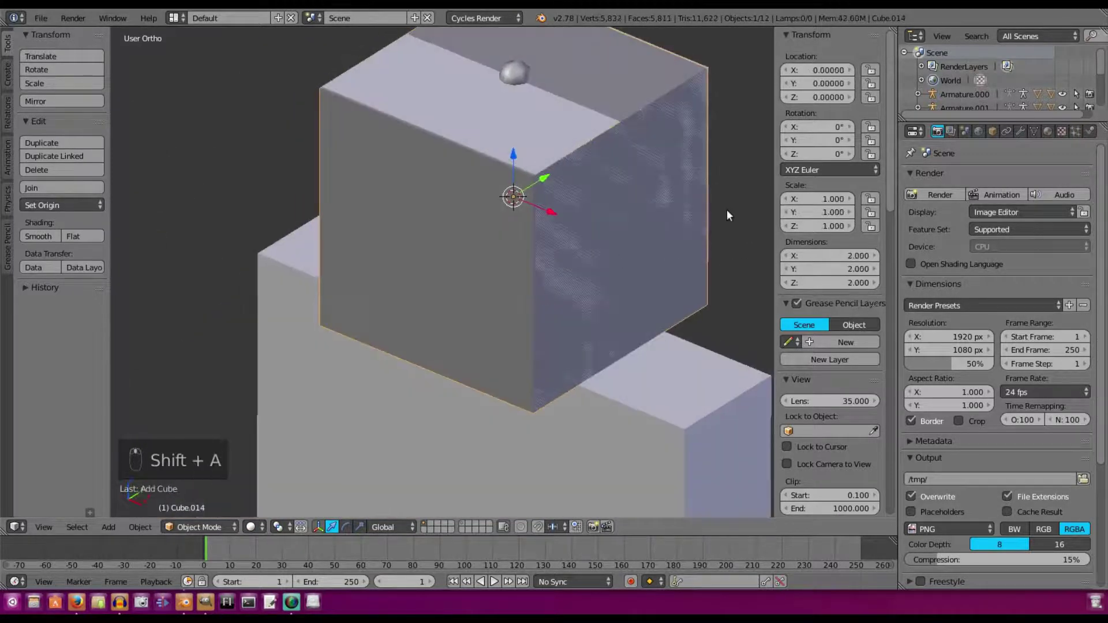
key("s")
key("x")
key("y")
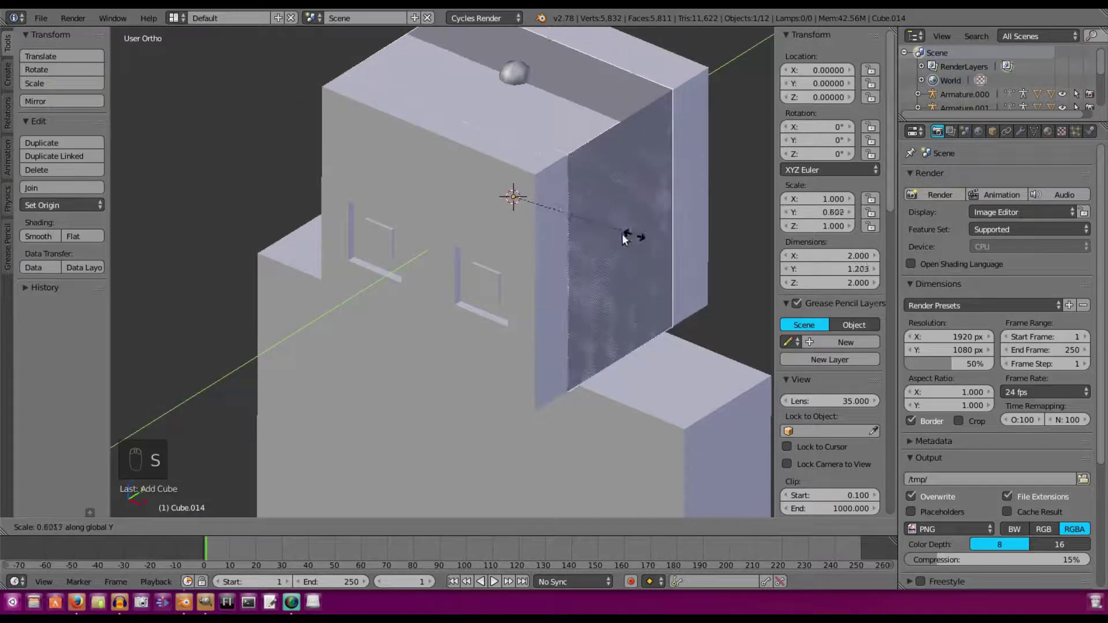
left_click(517, 191)
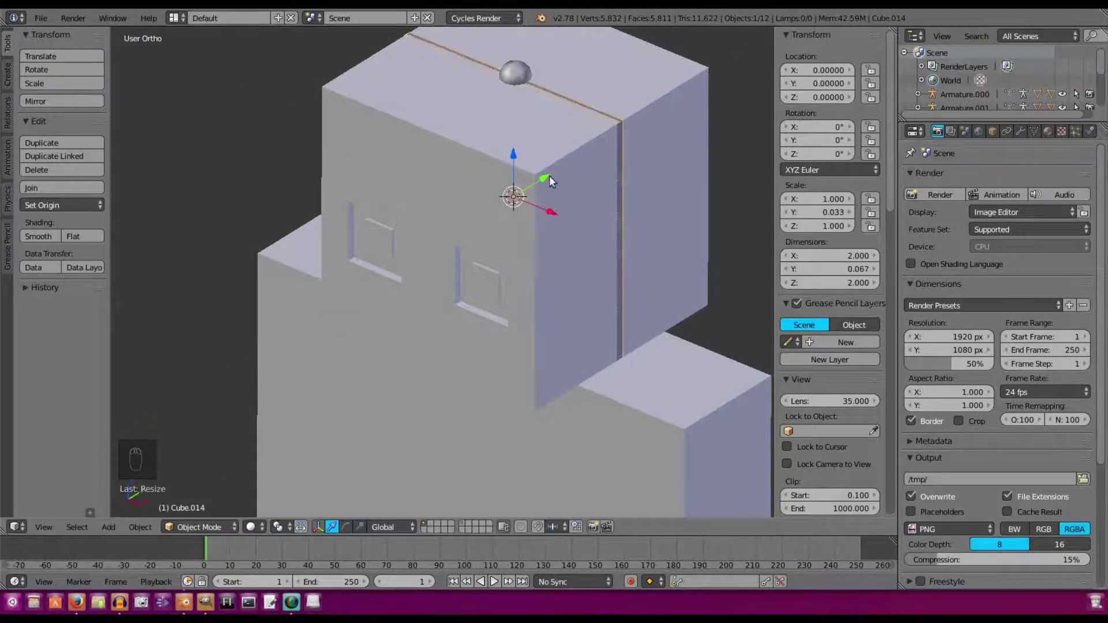
Step: Move the flat slab to the front of the face, shrink it to about 0.273 scale and shift it over the eye at negative X
left_click_drag(549, 177, 477, 238)
key("s")
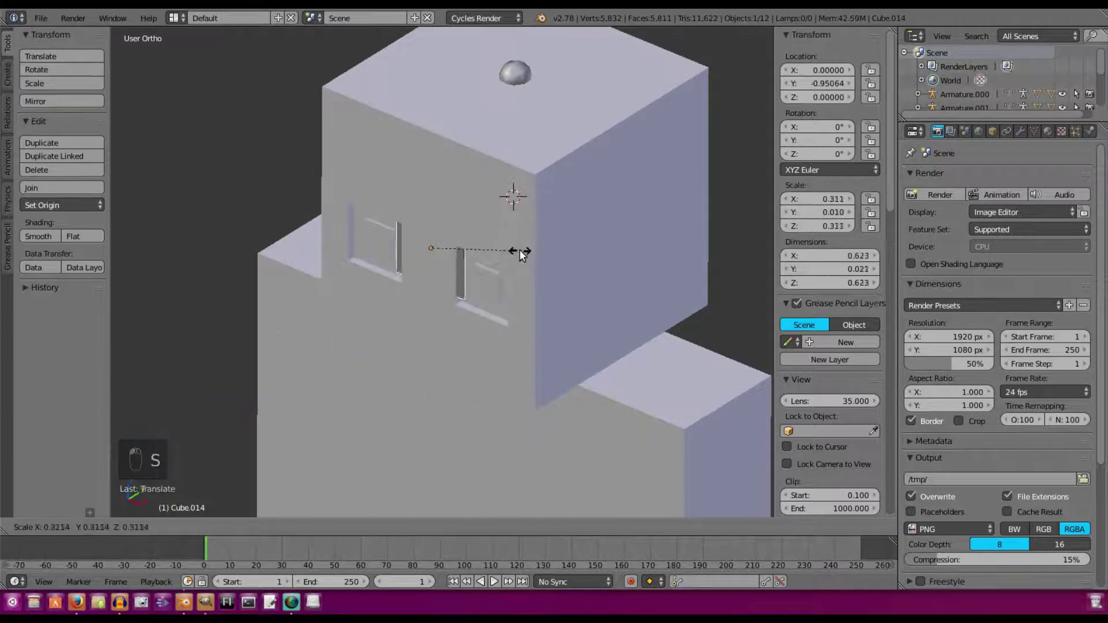
left_click(497, 260)
scroll(471, 255, "up", 3)
middle_click_drag(471, 255, 498, 239)
left_click_drag(484, 226, 375, 225)
Step: Switch to Texture shading and align the slab over the upper eye at about X -0.495, Y -0.963, Z 0.274
left_click(250, 527)
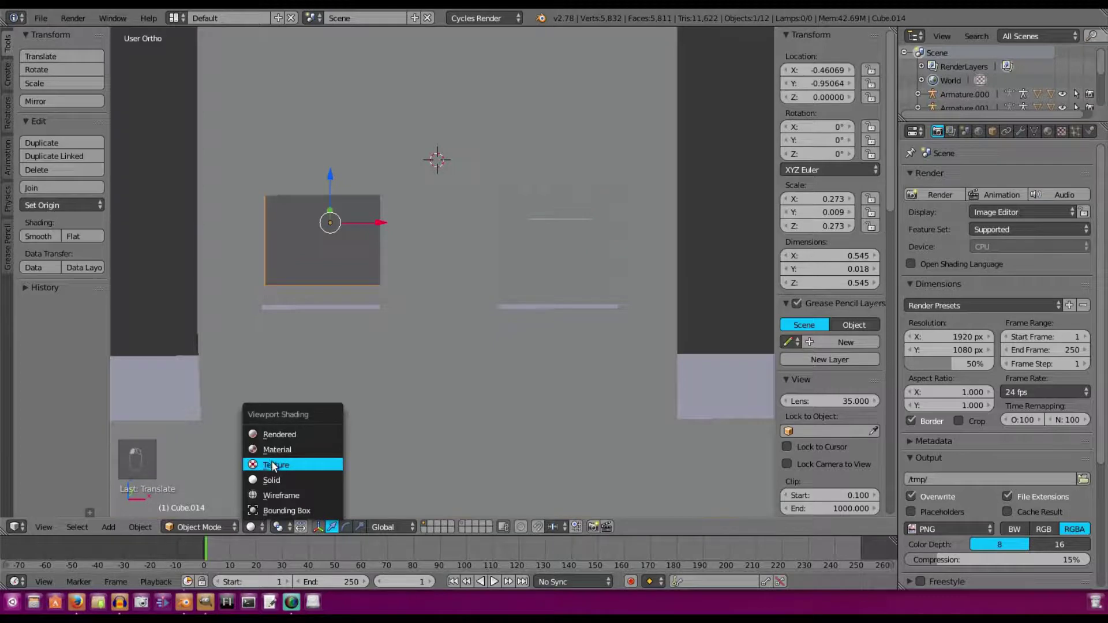
left_click(272, 466)
middle_click_drag(326, 261, 328, 221)
scroll(383, 194, "up", 1)
middle_click_drag(383, 194, 455, 274, "shift")
left_click_drag(429, 265, 400, 184)
left_click_drag(384, 236, 414, 178)
middle_click_drag(434, 209, 476, 215)
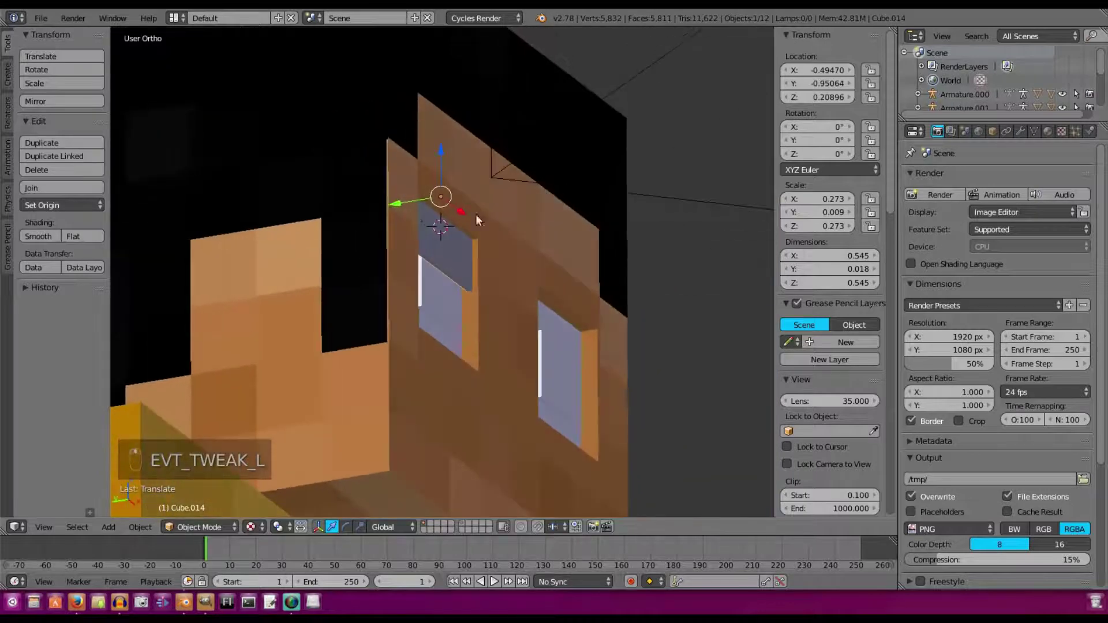
left_click_drag(396, 203, 407, 197)
middle_click_drag(421, 199, 341, 213)
Step: Lower the slab's top face in wireframe to form an eyelid about 0.148 units tall
key("Tab")
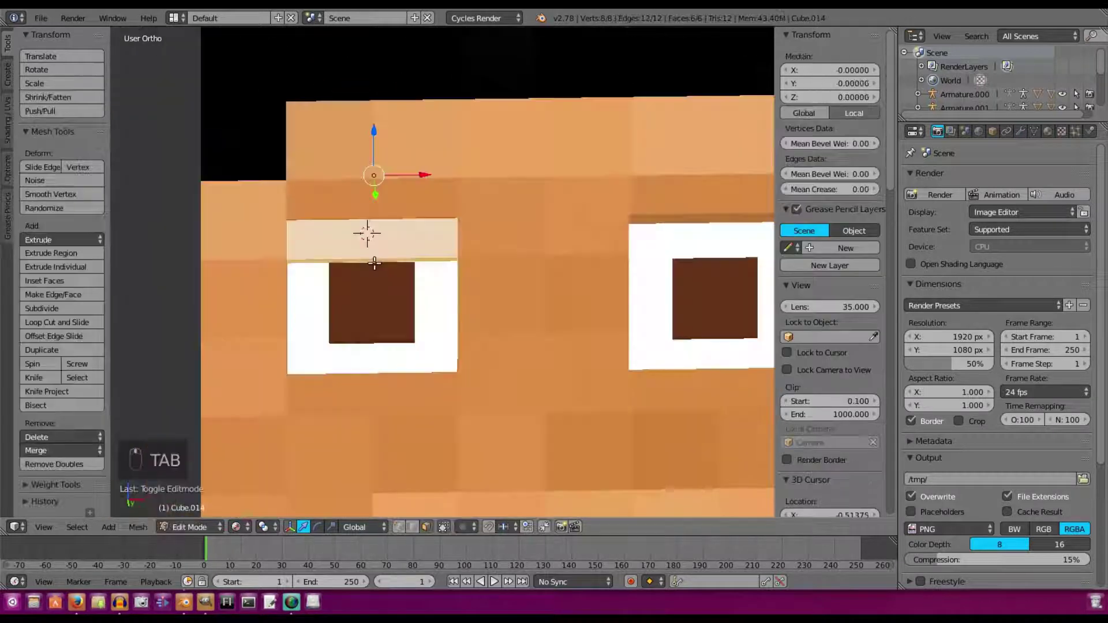
right_click(372, 260)
middle_click_drag(387, 130, 414, 161)
key("z")
right_click(410, 142)
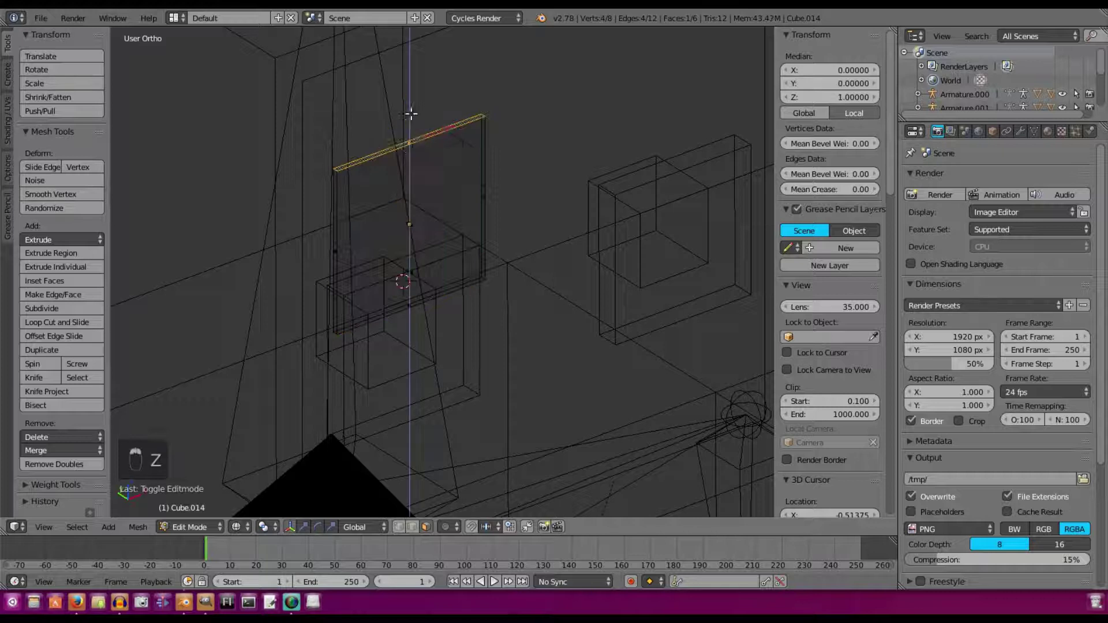
left_click_drag(411, 113, 427, 217)
left_click(433, 220)
key("KP_1")
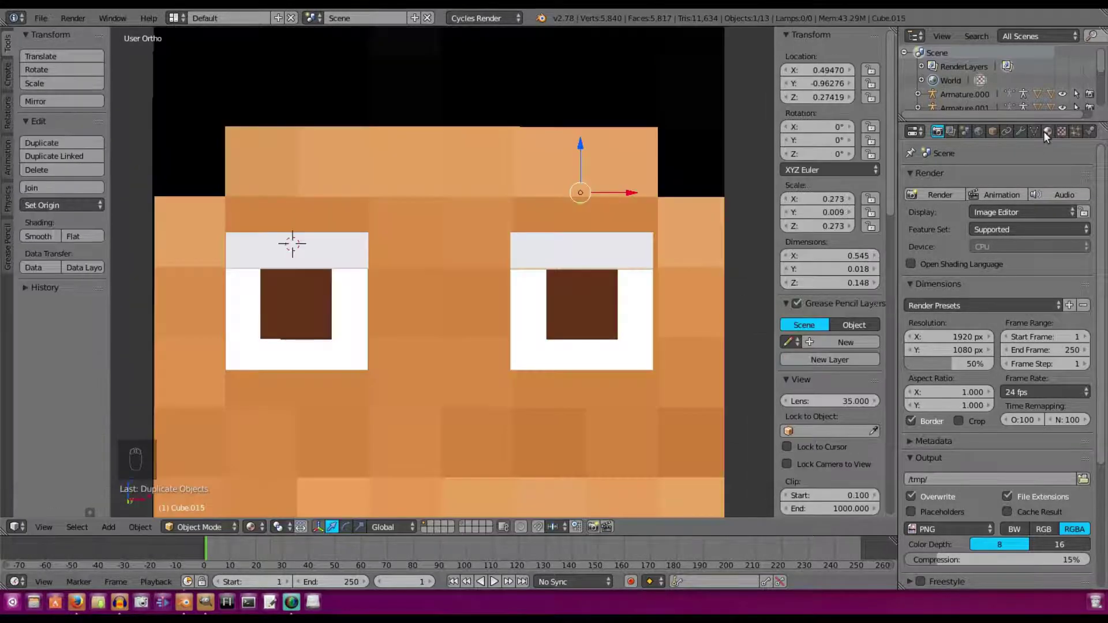
Step: Assign the existing skin-textured material named Material to both eyelid slabs
left_click(1048, 133)
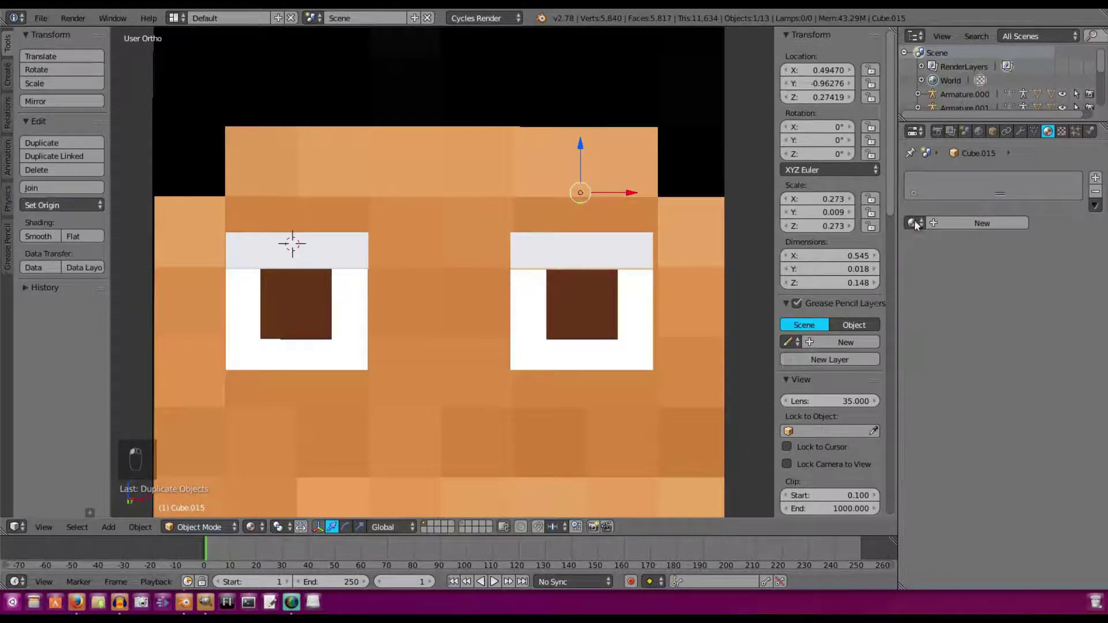
left_click(915, 223)
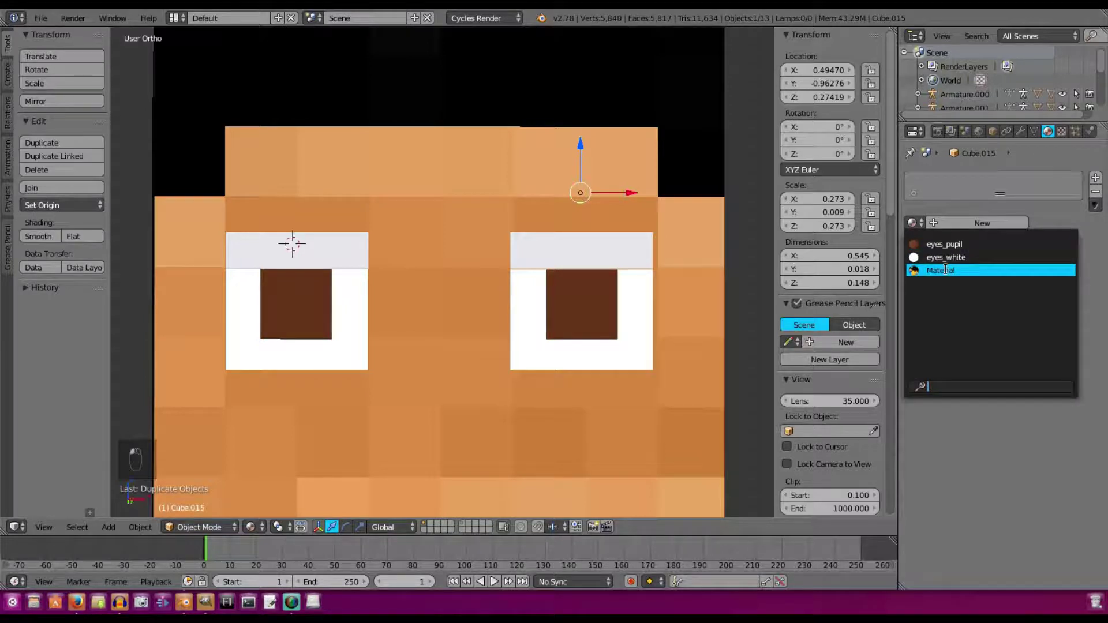
left_click(945, 269)
right_click(368, 251)
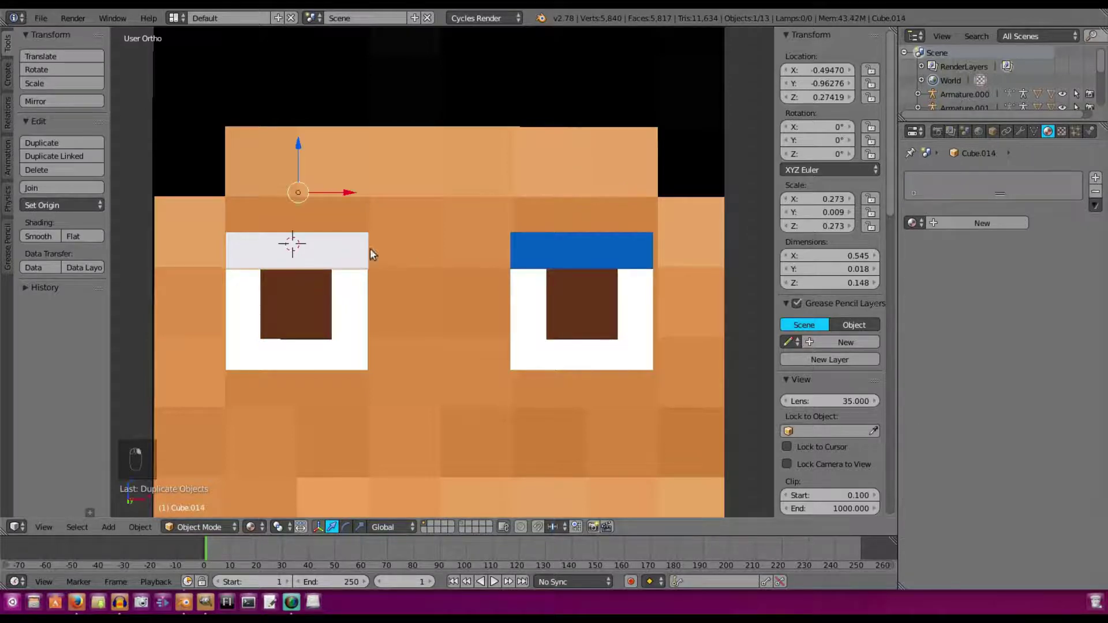
left_click(915, 222)
left_click(918, 271)
Step: Delete the copied eyelid over the eye at positive X
right_click(594, 238)
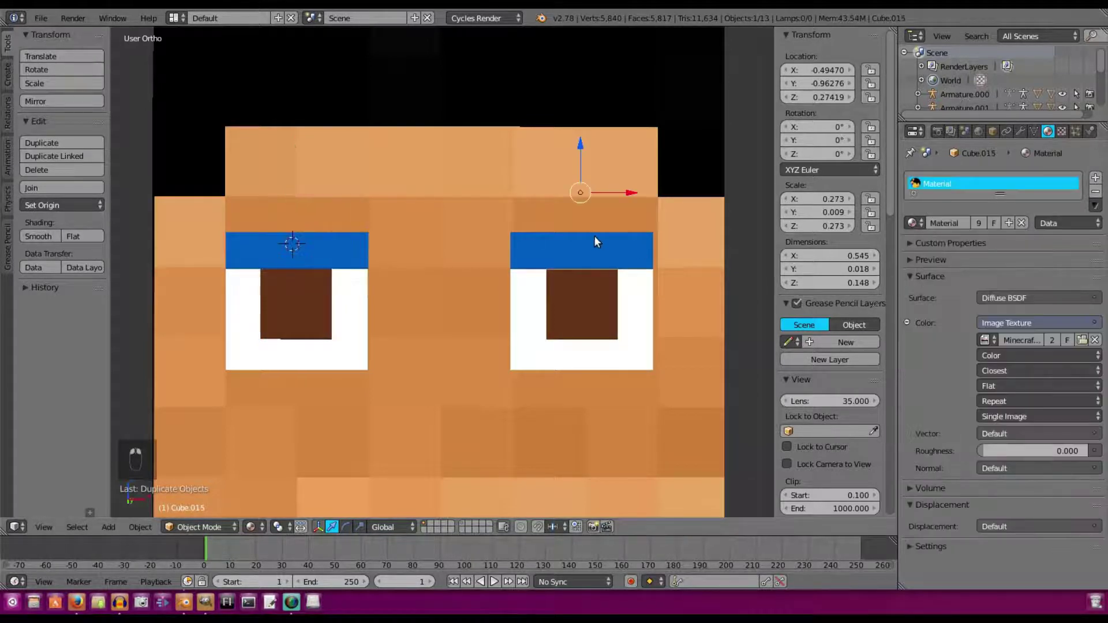
key("Delete")
left_click(597, 241)
Step: Open the remaining eyelid's mesh for editing and show Minecraft Skin Kai No Face.png in a UV/Image Editor below the viewport
right_click(302, 242)
scroll(309, 245, "up", 1)
middle_click_drag(311, 246, 471, 257)
key("Tab")
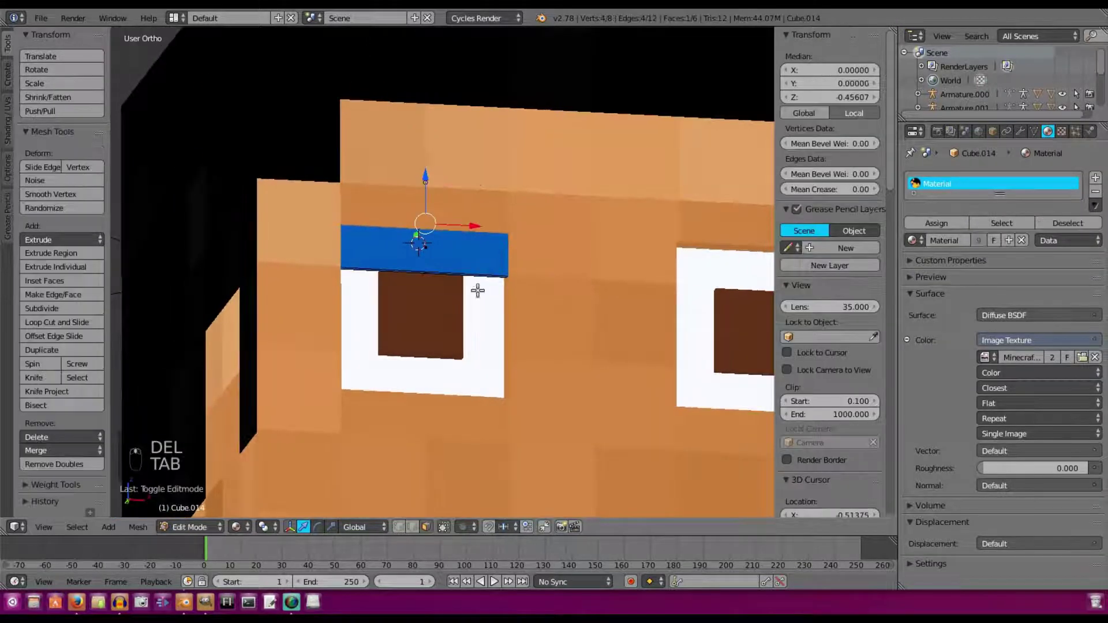
left_click_drag(3, 530, 3, 211)
left_click(14, 527)
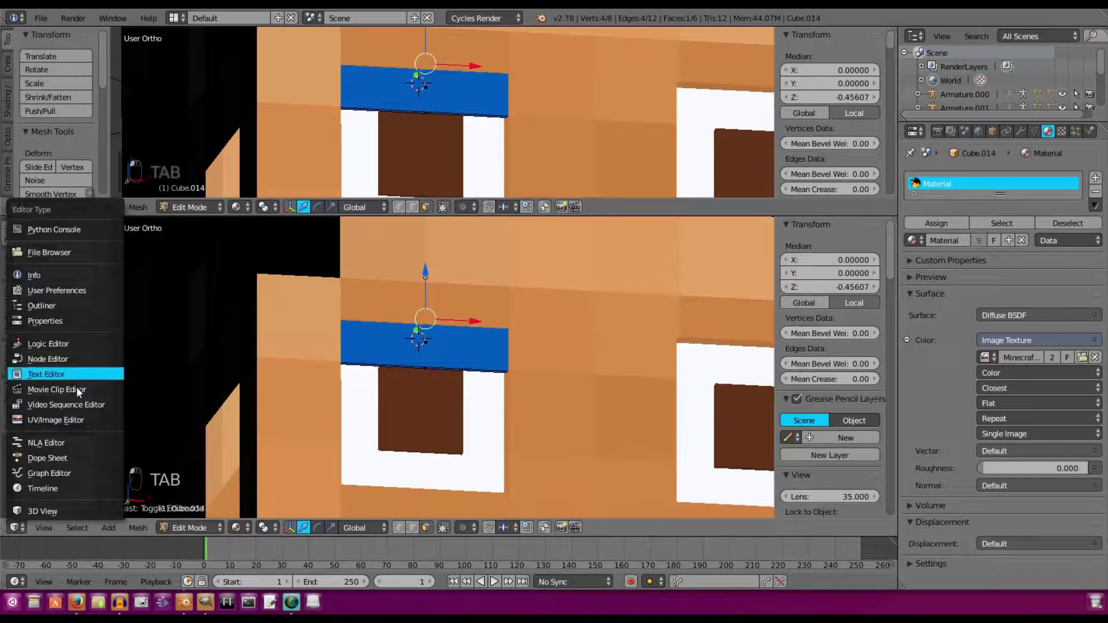
left_click(85, 418)
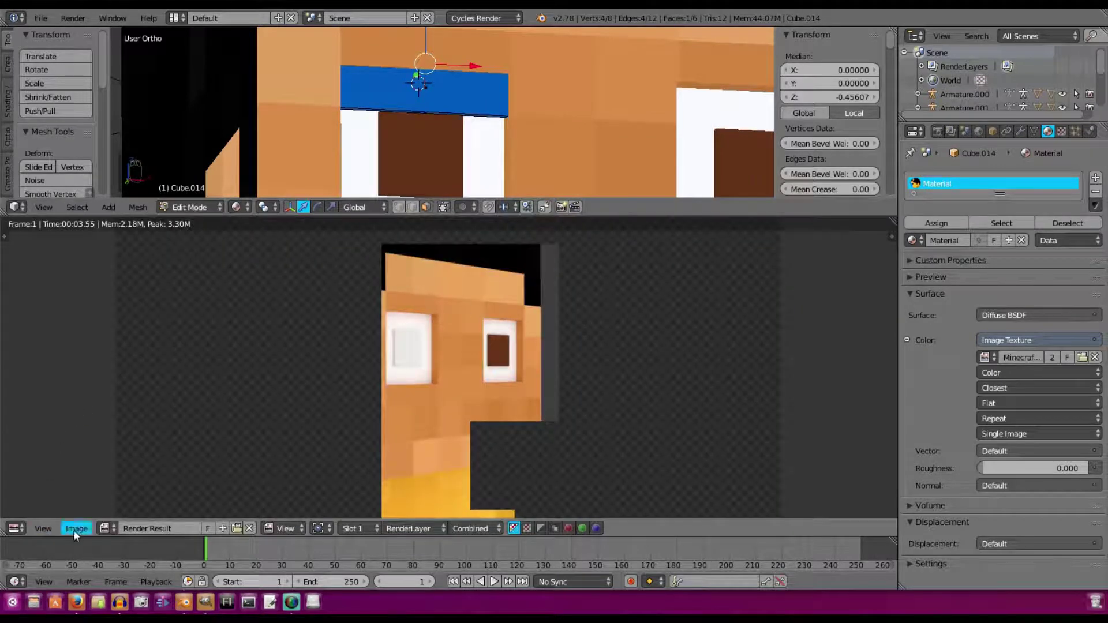
left_click(106, 528)
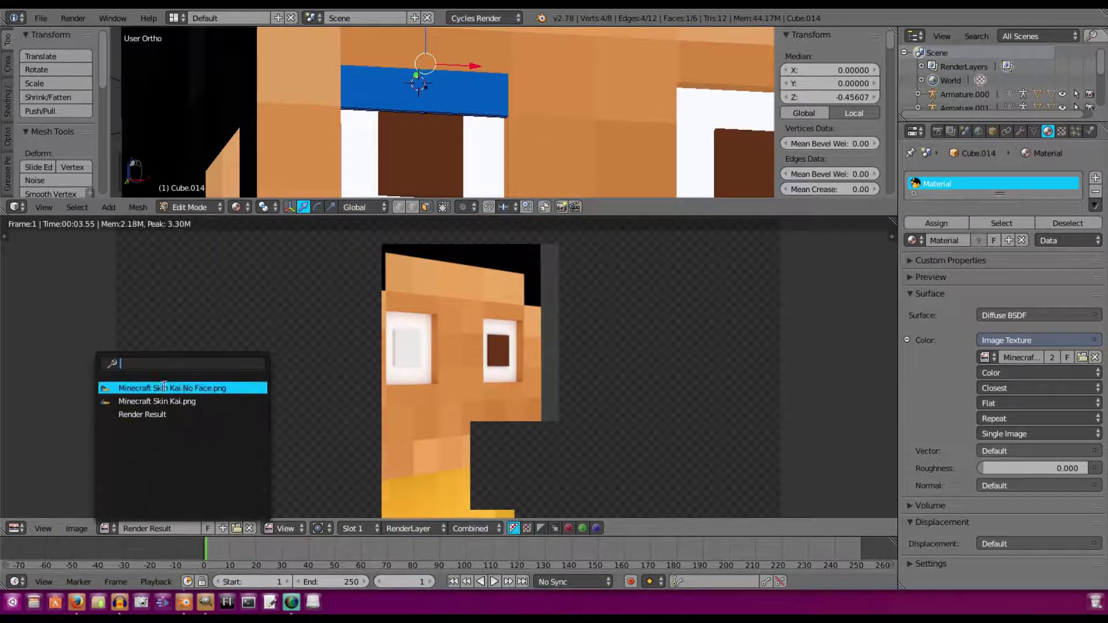
left_click(163, 389)
Step: Select the whole eyelid mesh and unwrap it with Smart UV Project at the default settings
scroll(452, 70, "up", 5)
scroll(451, 68, "down", 4)
key("a")
key("a")
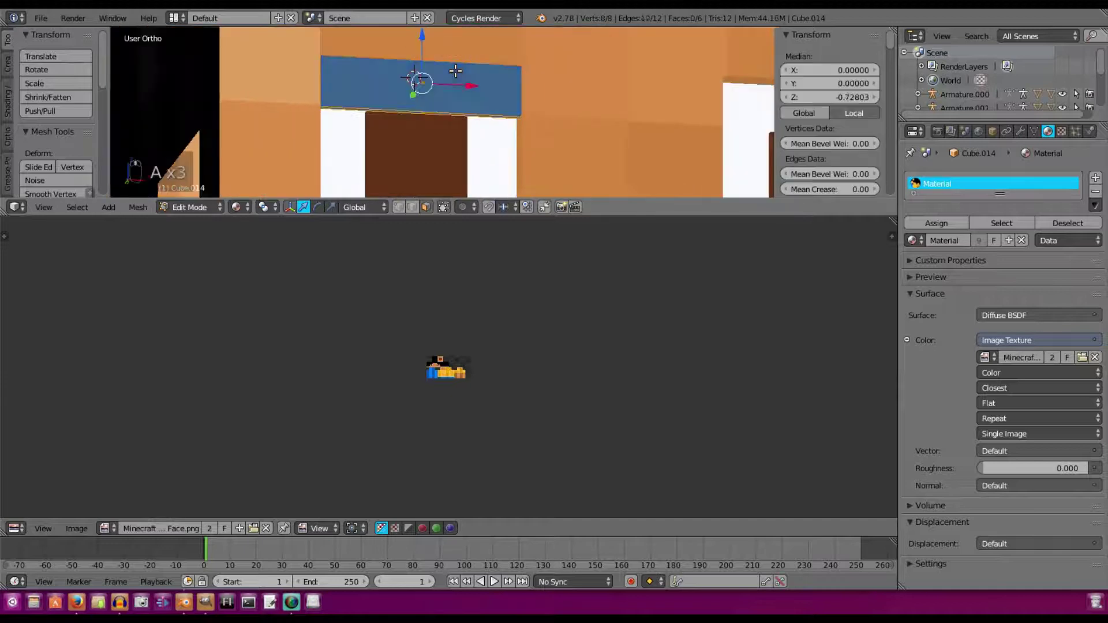
scroll(455, 70, "up", 1)
key("u")
left_click(455, 71)
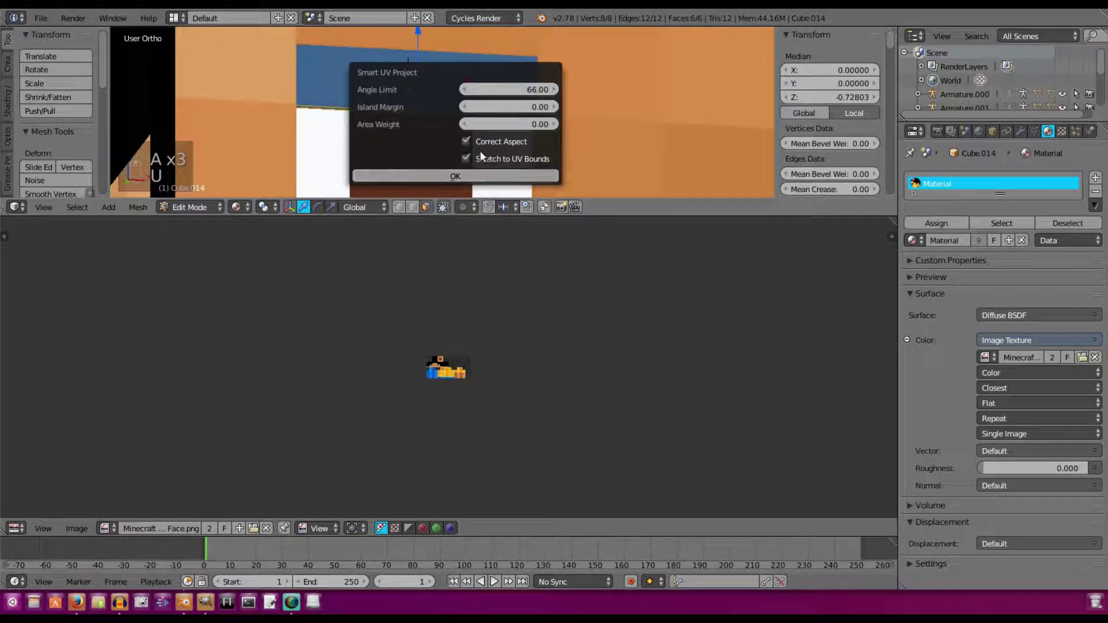
left_click(455, 176)
Step: Shrink the eyelid's UV islands and move them onto the plain skin-coloured face area of the texture
scroll(407, 373, "up", 9)
key("s")
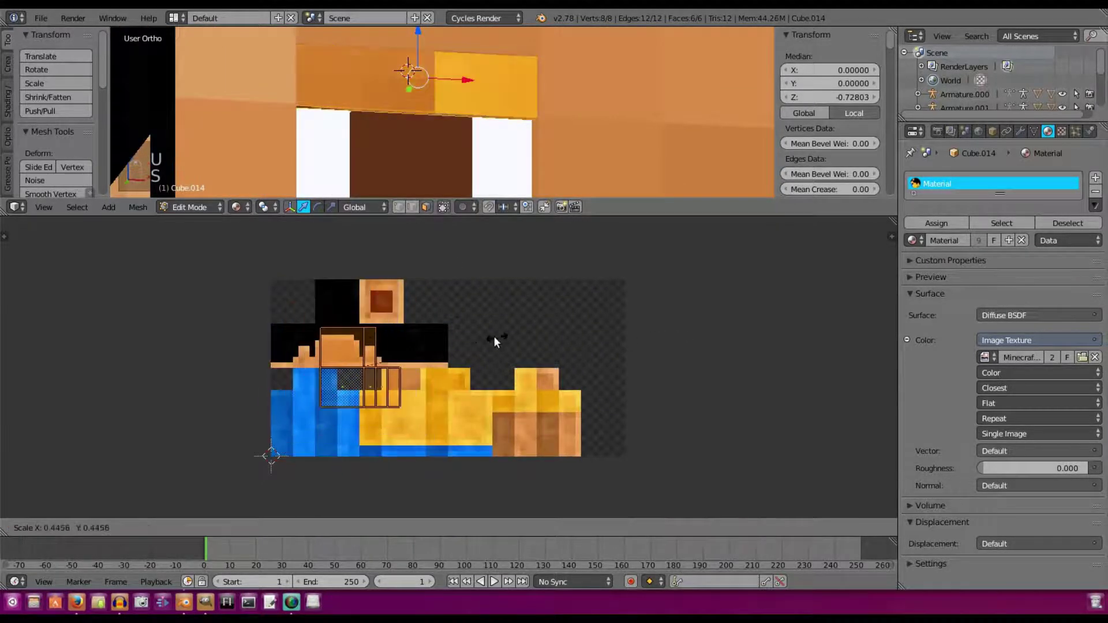
left_click(418, 345)
scroll(409, 344, "up", 3)
middle_click_drag(406, 343, 635, 404)
scroll(629, 404, "up", 2)
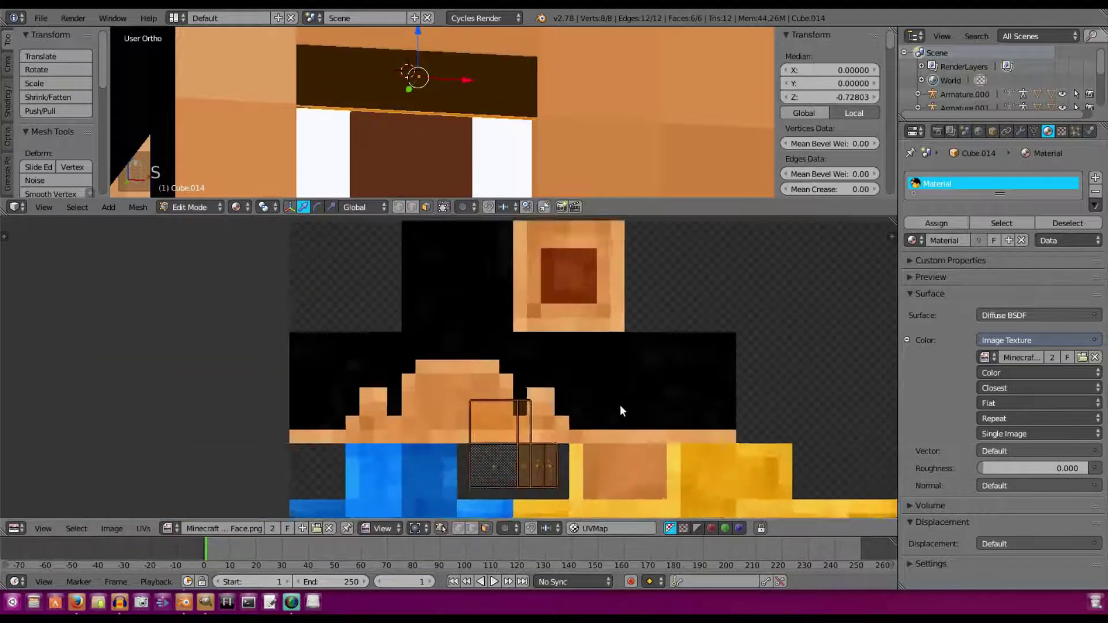
key("g")
left_click(553, 355)
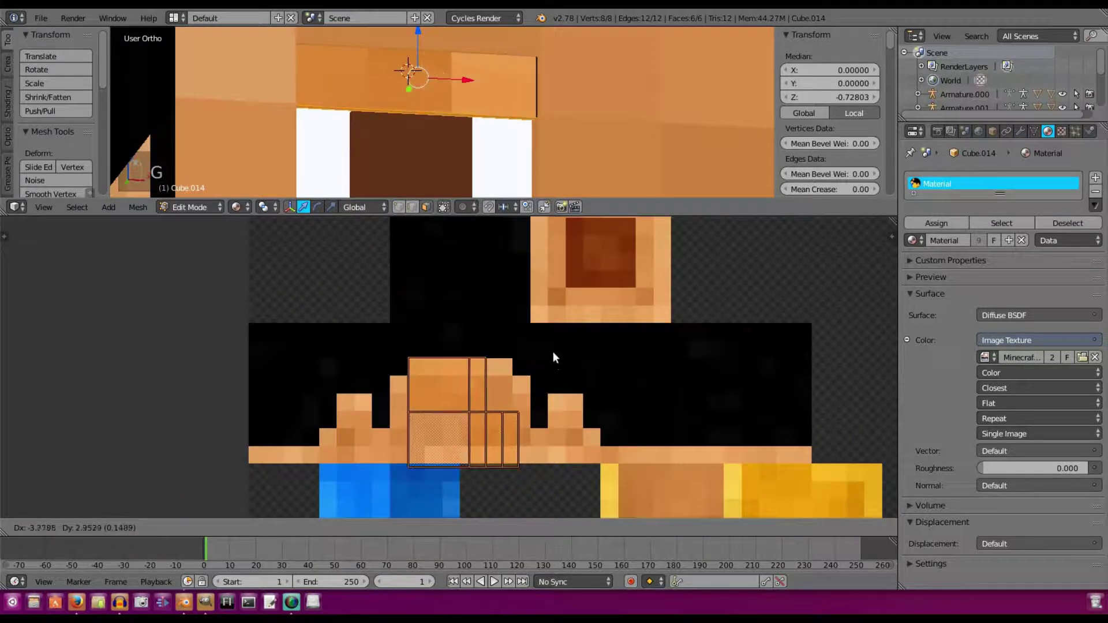
key("s")
left_click(590, 401)
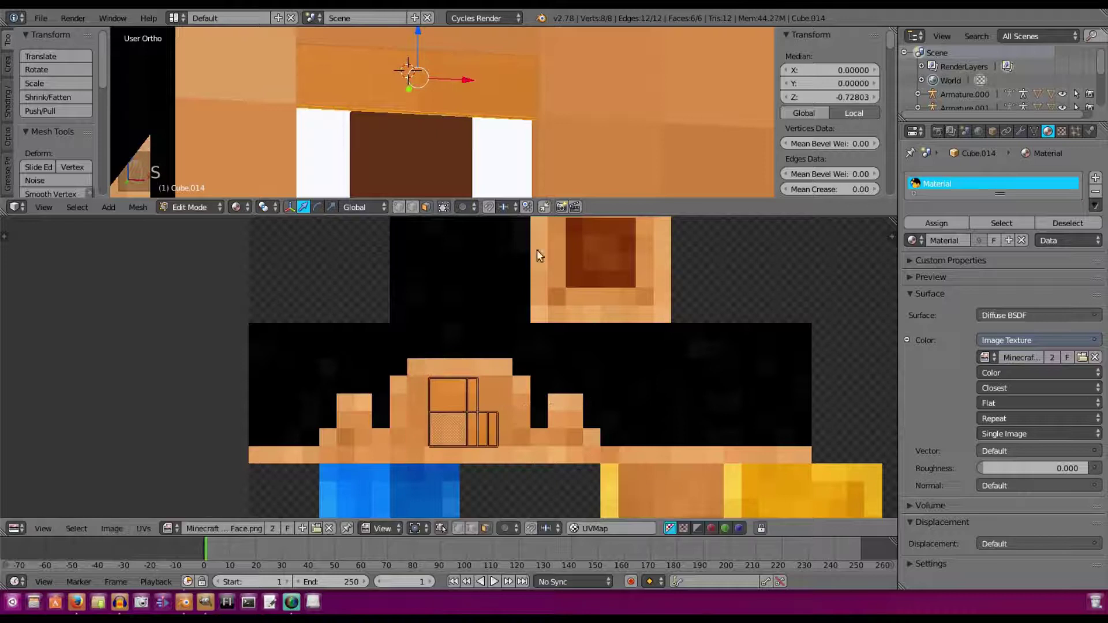
Step: Leave mesh editing, check the textured eyelid against the face, and restore the single 3D viewport
key("Tab")
scroll(496, 117, "down", 7)
scroll(494, 119, "up", 4)
mouse_move(490, 119)
middle_mouse_down()
mouse_move(463, 105)
mouse_move(444, 176)
mouse_move(507, 128)
mouse_move(536, 78)
mouse_move(479, 129)
middle_mouse_up()
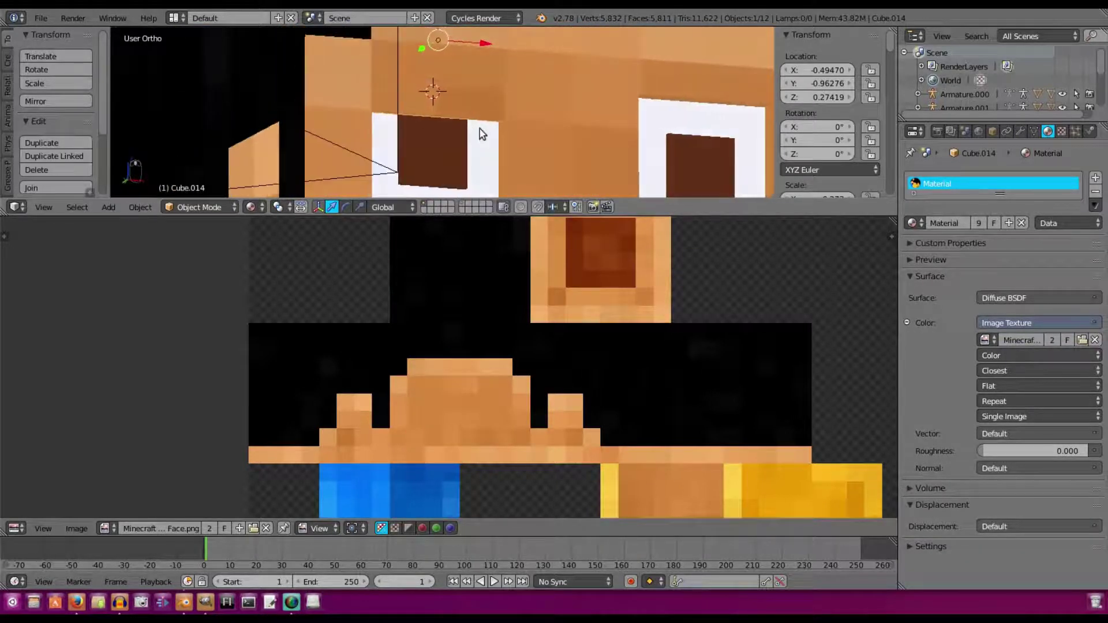
scroll(505, 144, "down", 1)
key("KP_0")
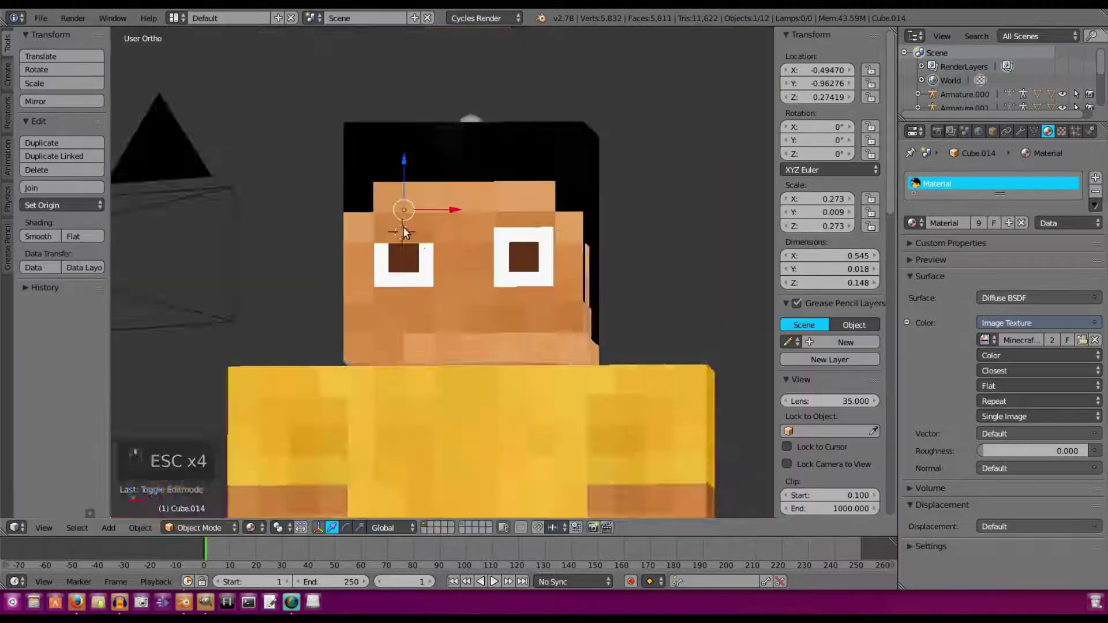
Step: Duplicate the textured eyelid and set the copy's X location to 0.49470 over the other eye
scroll(398, 214, "up", 3)
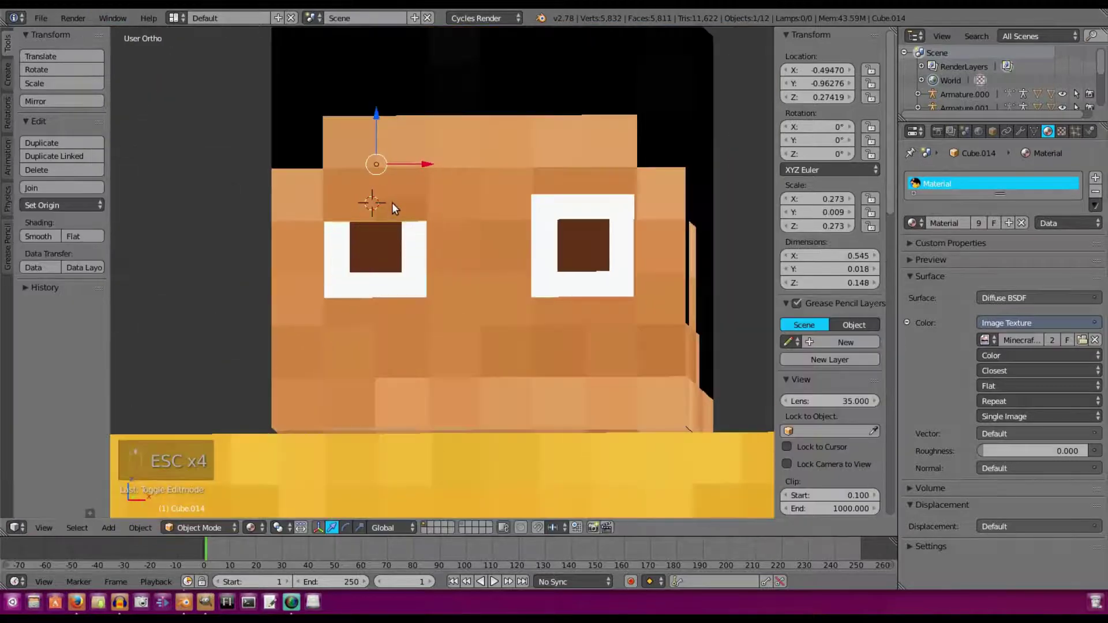
key("shift+d")
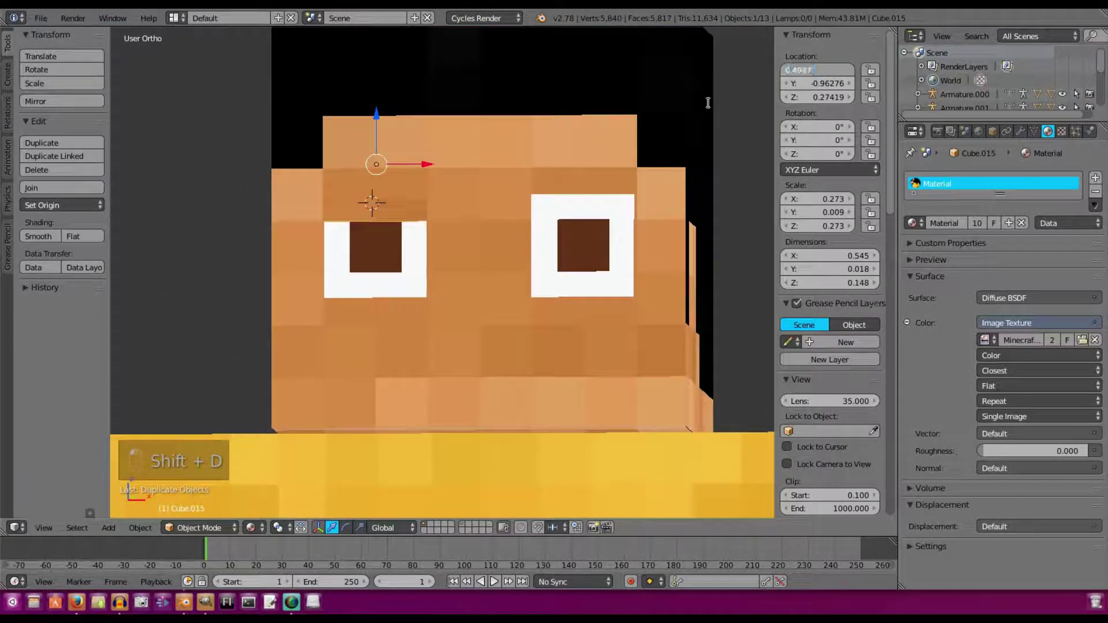
key("Return")
middle_click_drag(579, 142, 607, 192)
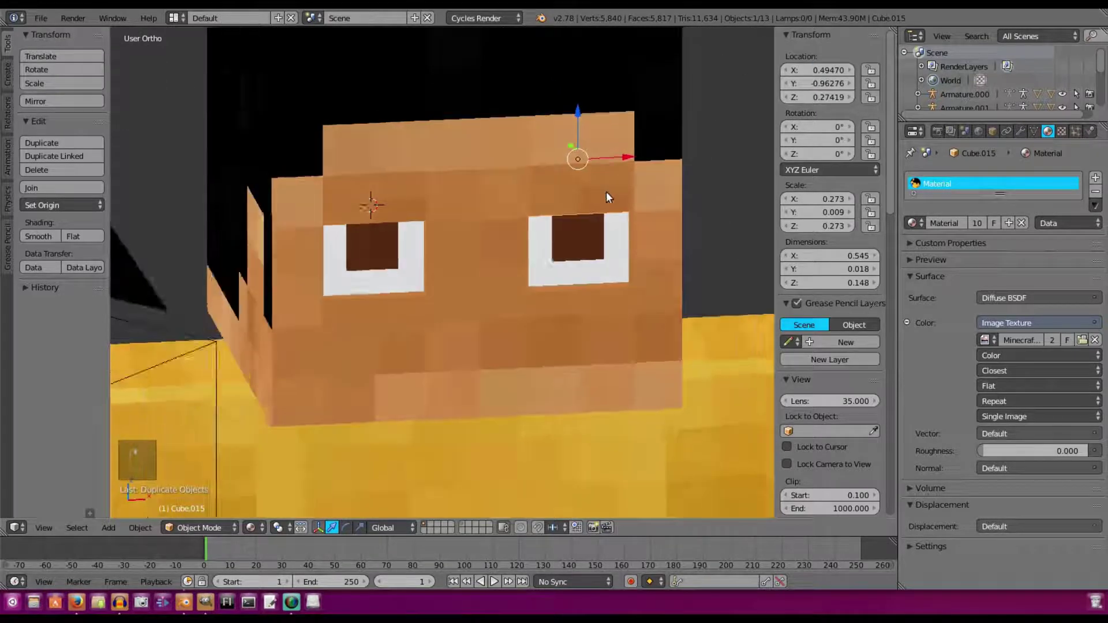
Step: Move the flipped lower eyelid pair to Z -0.50118 under the eyes and render the face from the camera
scroll(606, 192, "up", 2)
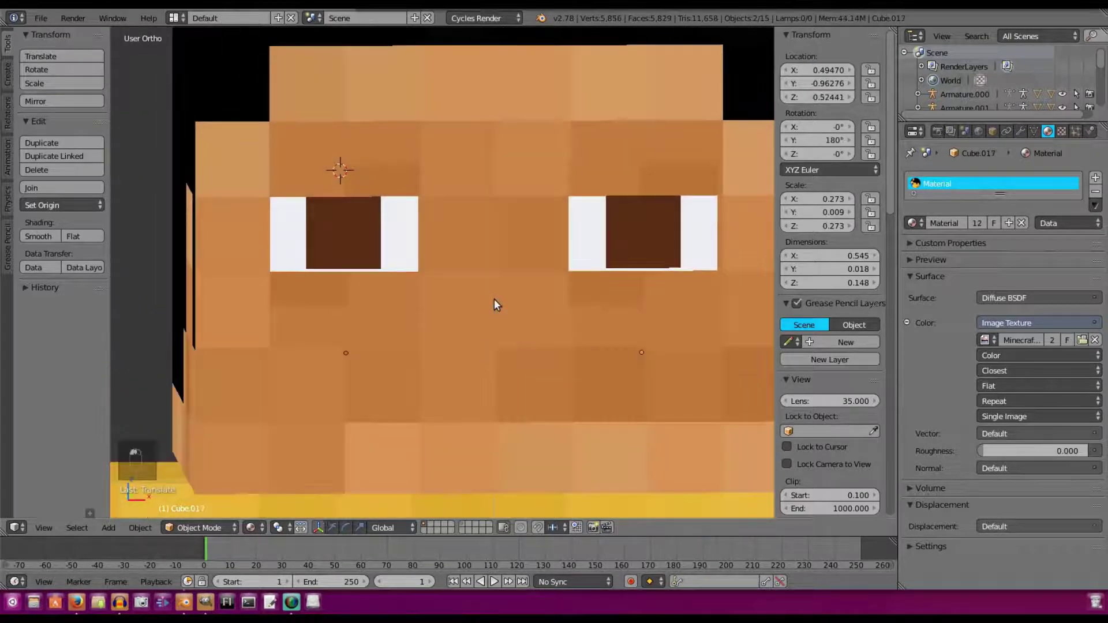
left_click_drag(494, 300, 501, 291)
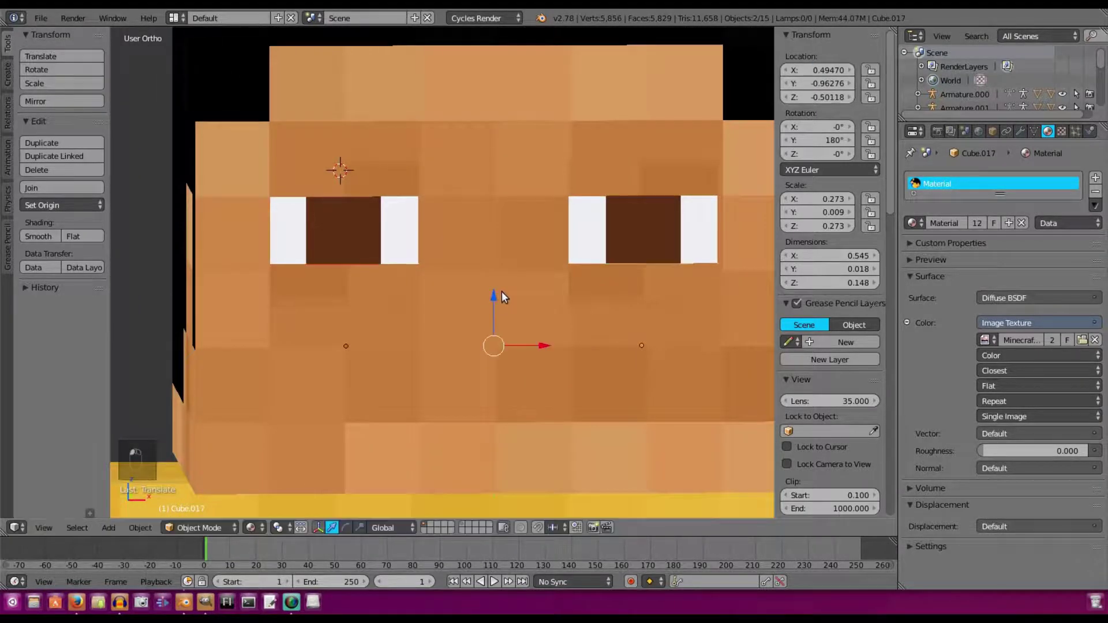
scroll(485, 272, "down", 5)
key("KP_0")
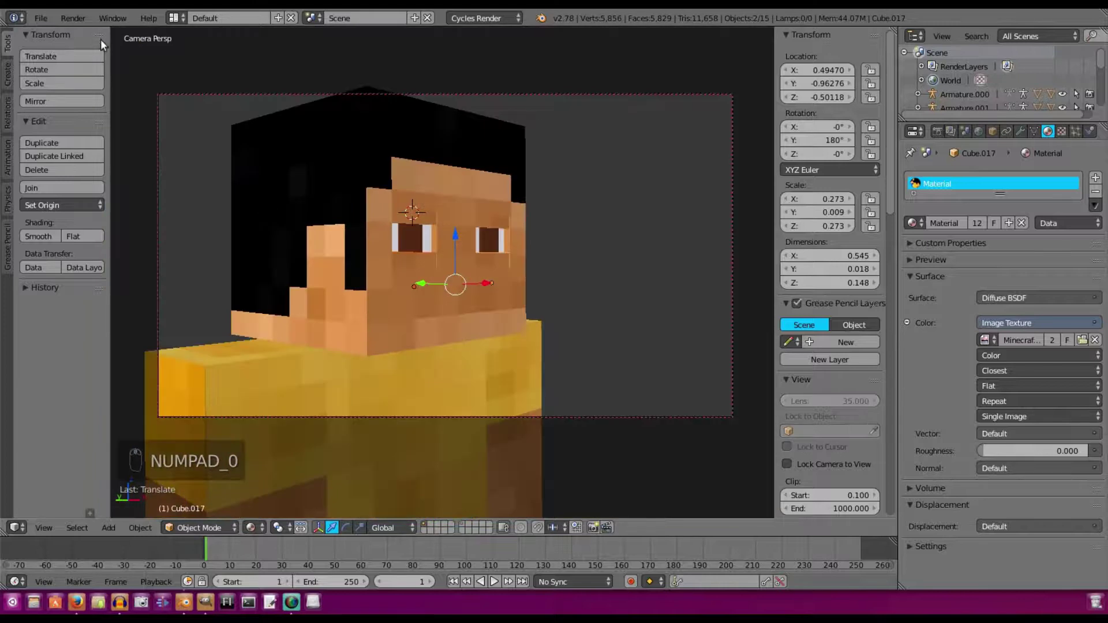
left_click(70, 17)
left_click(75, 36)
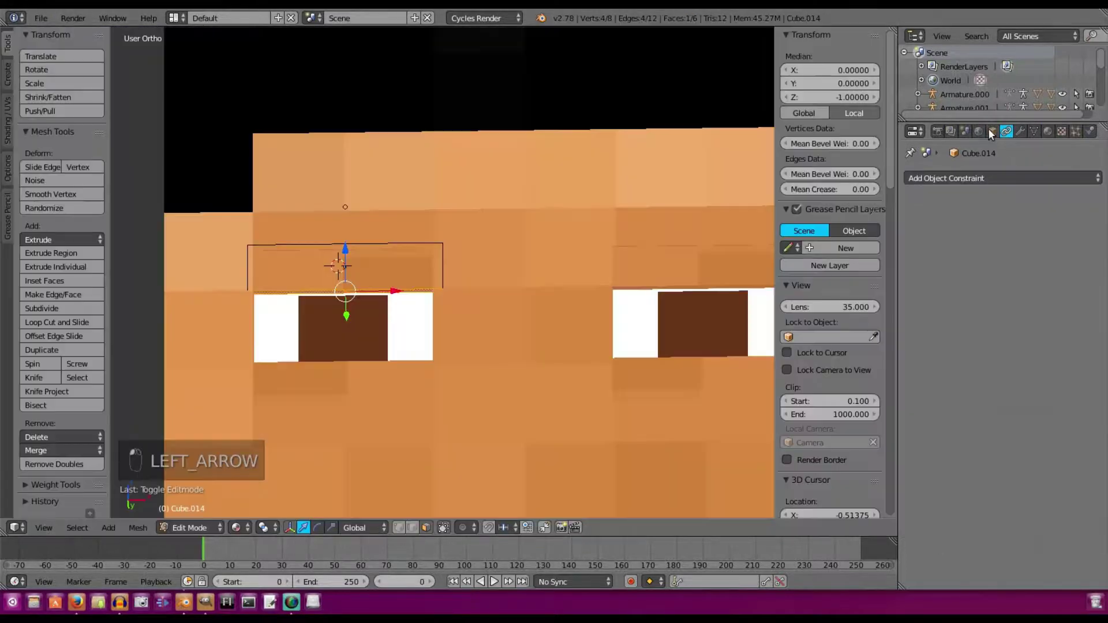
Step: In Object Mode, add a basis shape key and a second shape key to the upper eyelid at X -0.49470
left_click(988, 132)
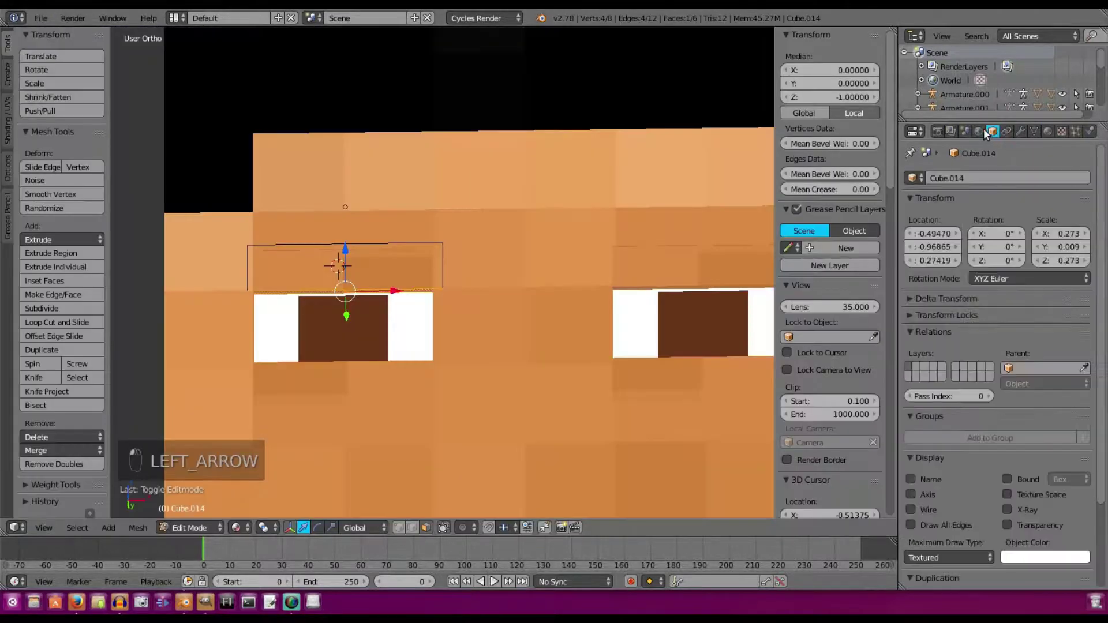
left_click(980, 132)
left_click(967, 132)
left_click(953, 133)
left_click(1007, 132)
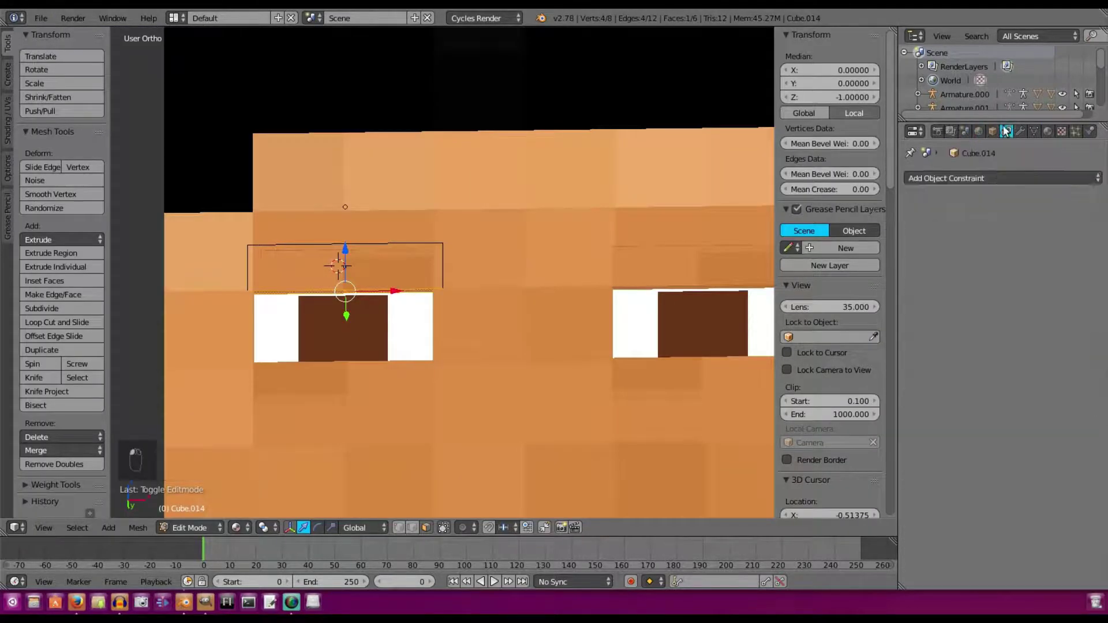
left_click(1034, 132)
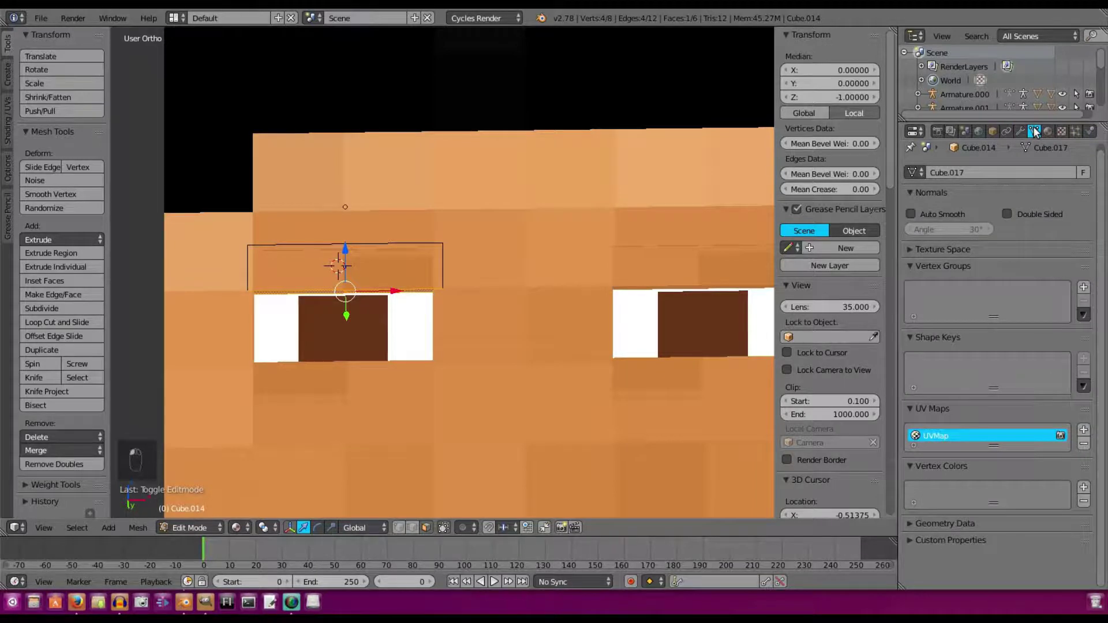
middle_click_drag(487, 218, 634, 222)
scroll(455, 225, "up", 2)
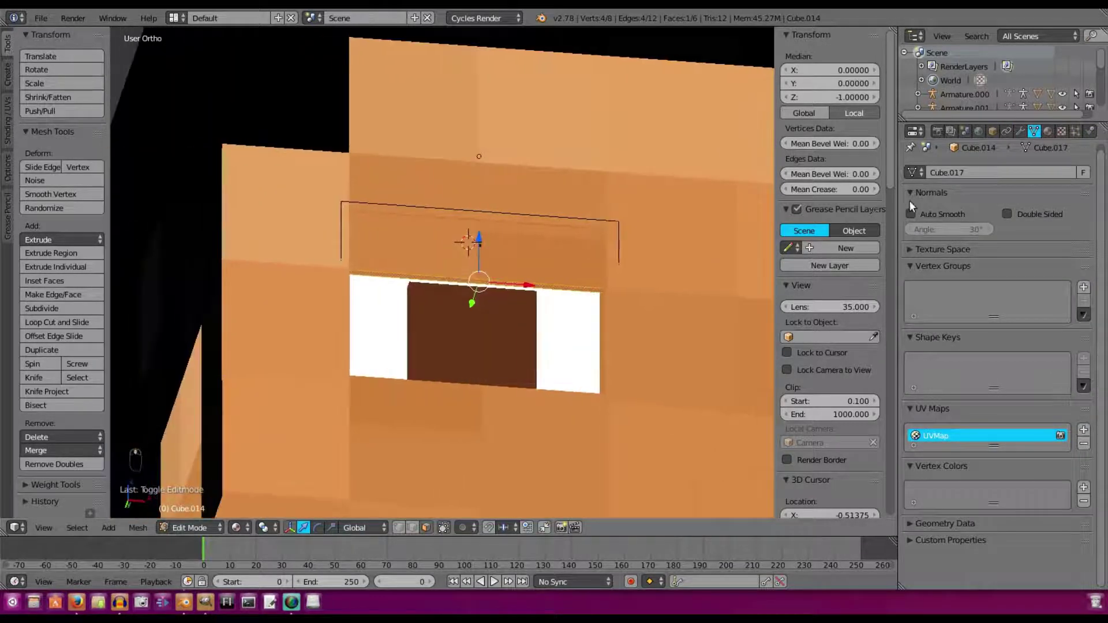
scroll(541, 321, "up", 2)
middle_click_drag(548, 274, 496, 171, "shift")
scroll(498, 173, "down", 1)
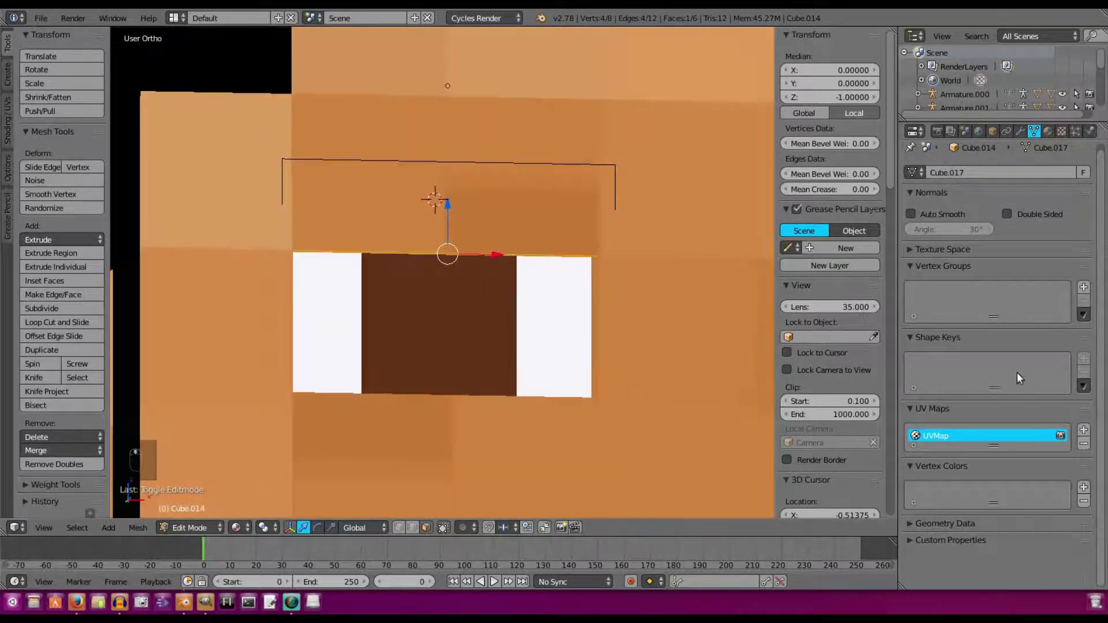
key("Tab")
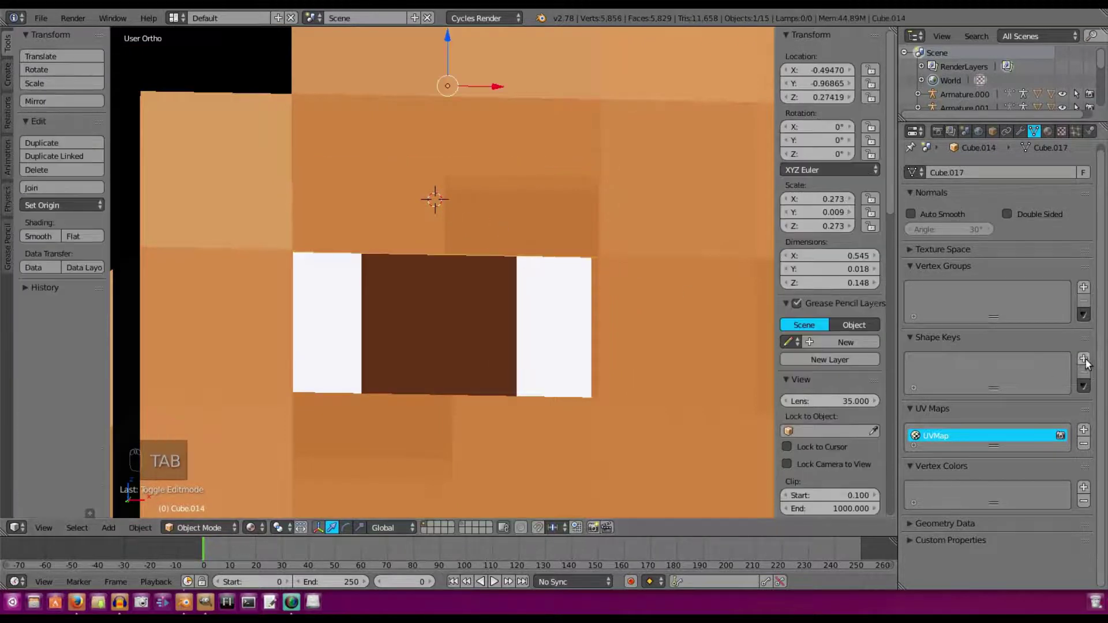
left_click(1084, 359)
left_click(1085, 359)
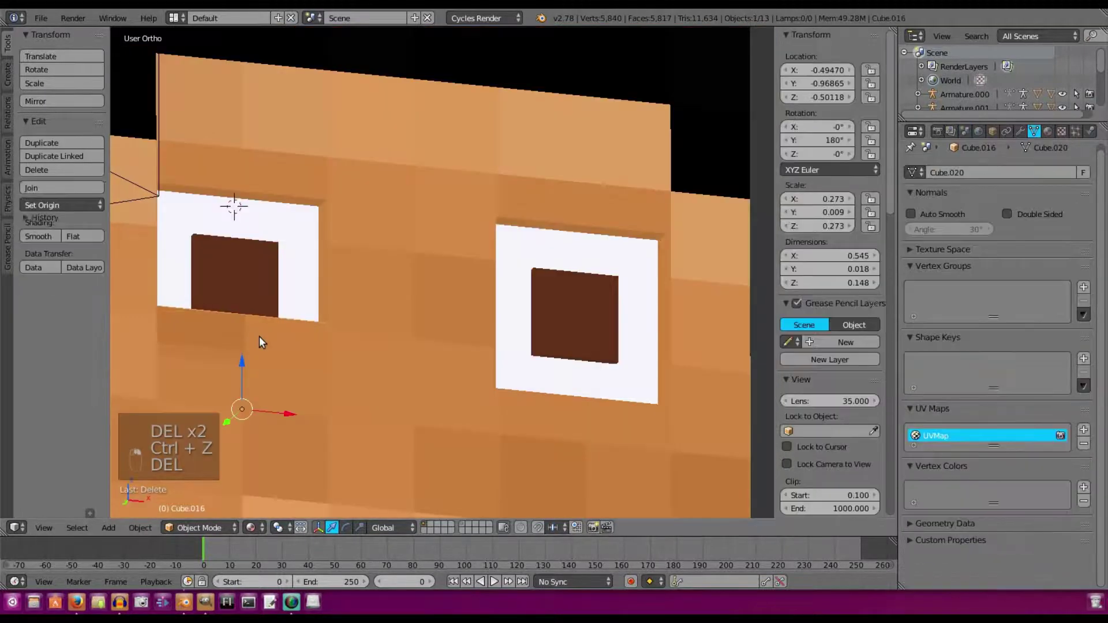
Step: Delete the remaining lower eyelid below the eye at negative X
key("Delete")
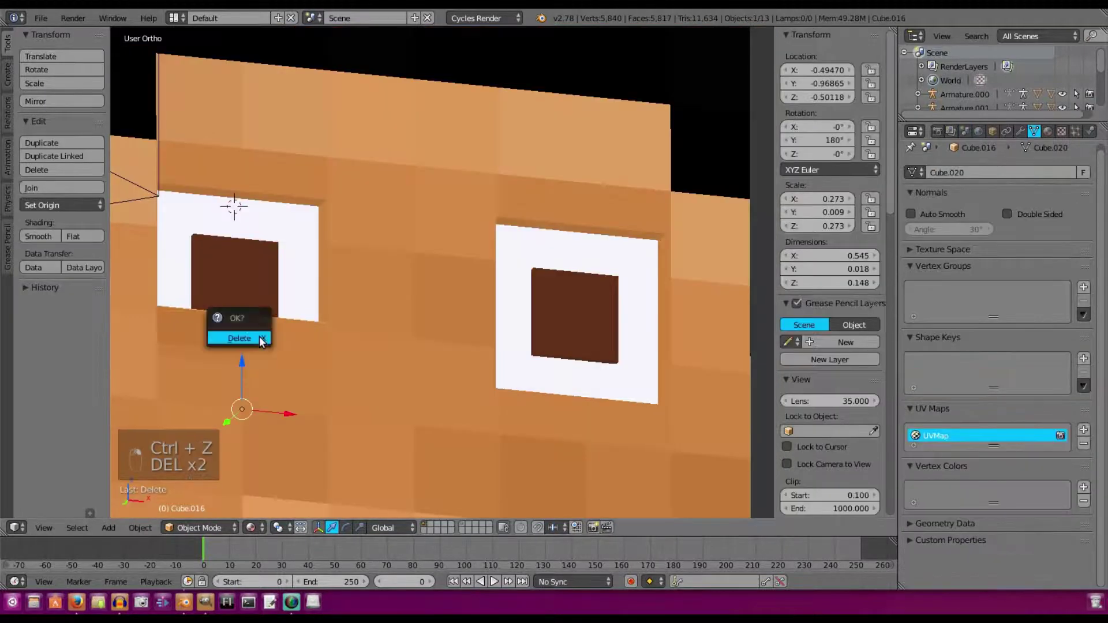
left_click(261, 339)
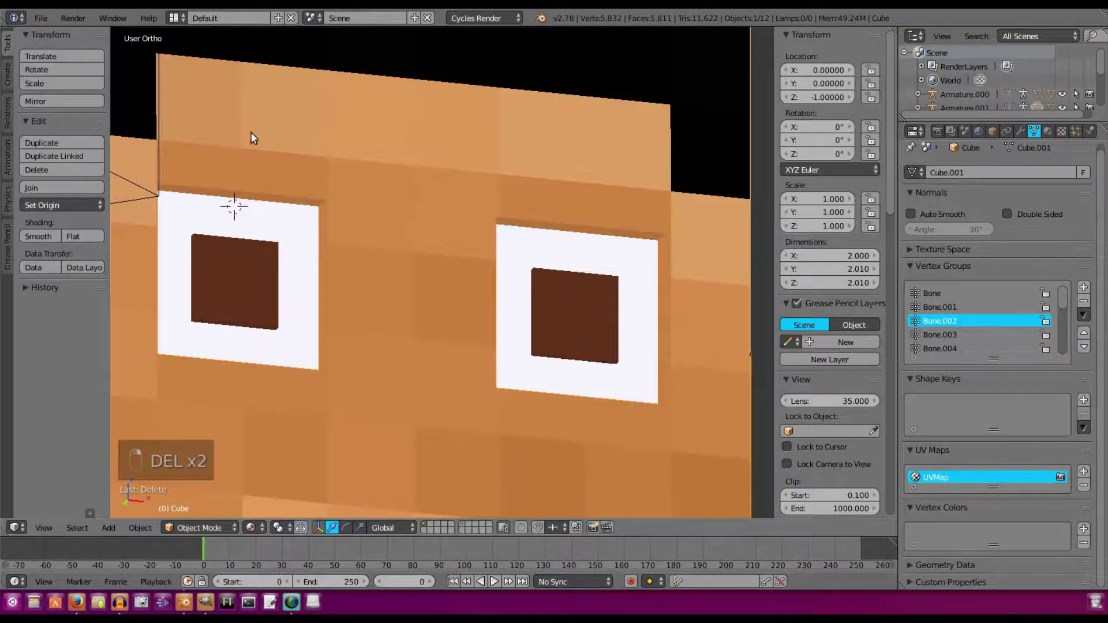
Step: Select the raised upper eyelid in wireframe, return to Material shading, and set its second shape key's value to 0.000
key("z")
right_click(252, 176)
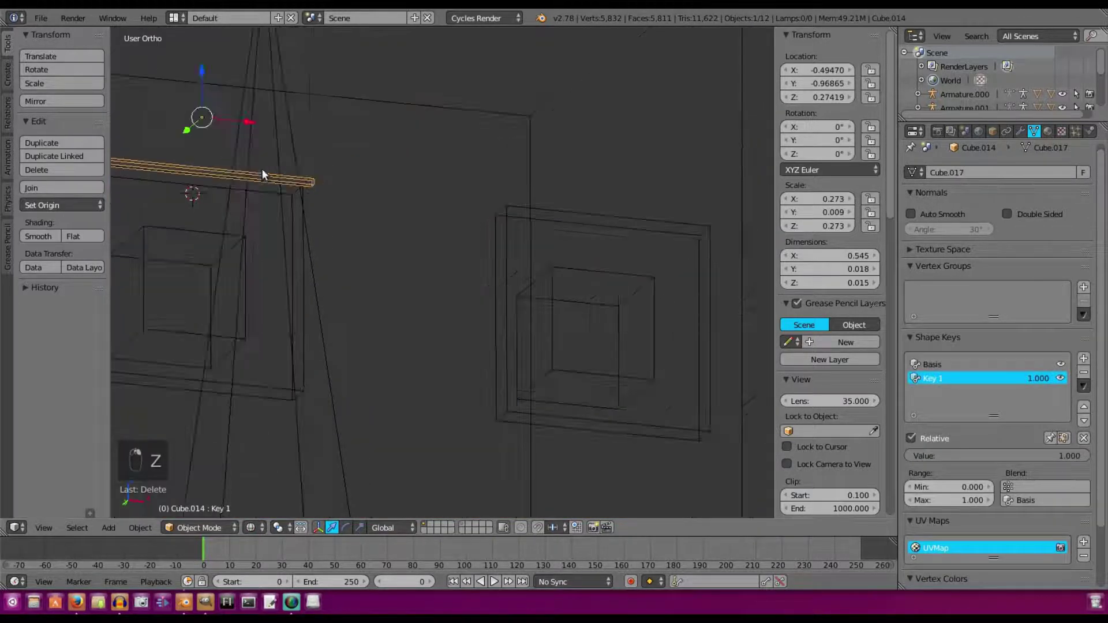
mouse_move(262, 168)
middle_mouse_down("shift")
mouse_move(476, 188)
mouse_move(451, 207)
mouse_move(466, 199)
middle_mouse_up("shift")
key("z")
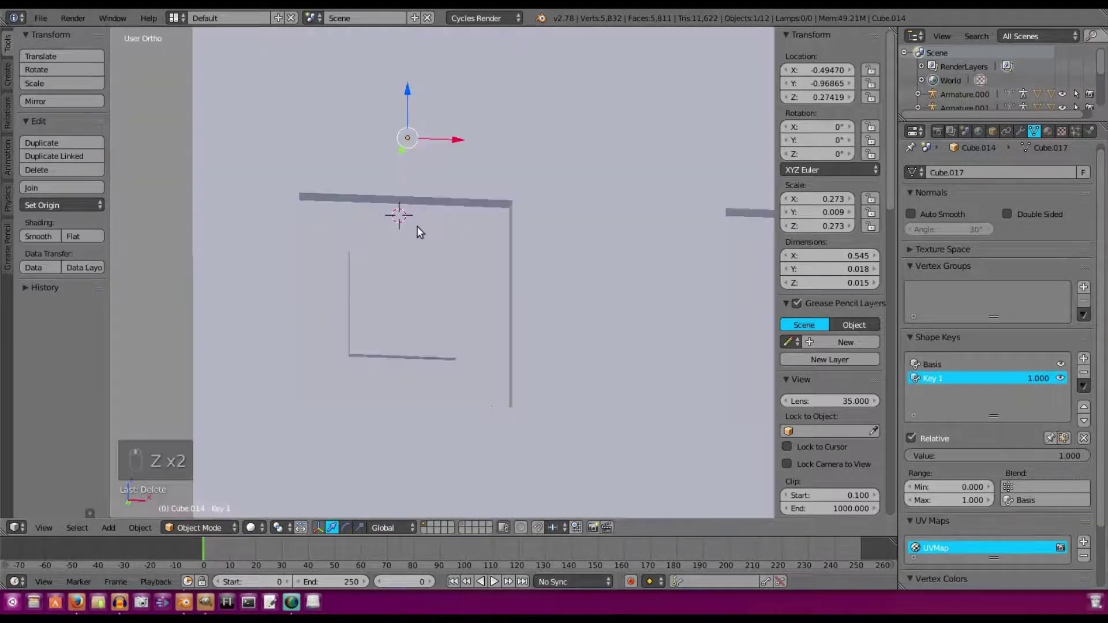
scroll(417, 227, "up", 1)
middle_click_drag(416, 226, 418, 217)
left_click(252, 527)
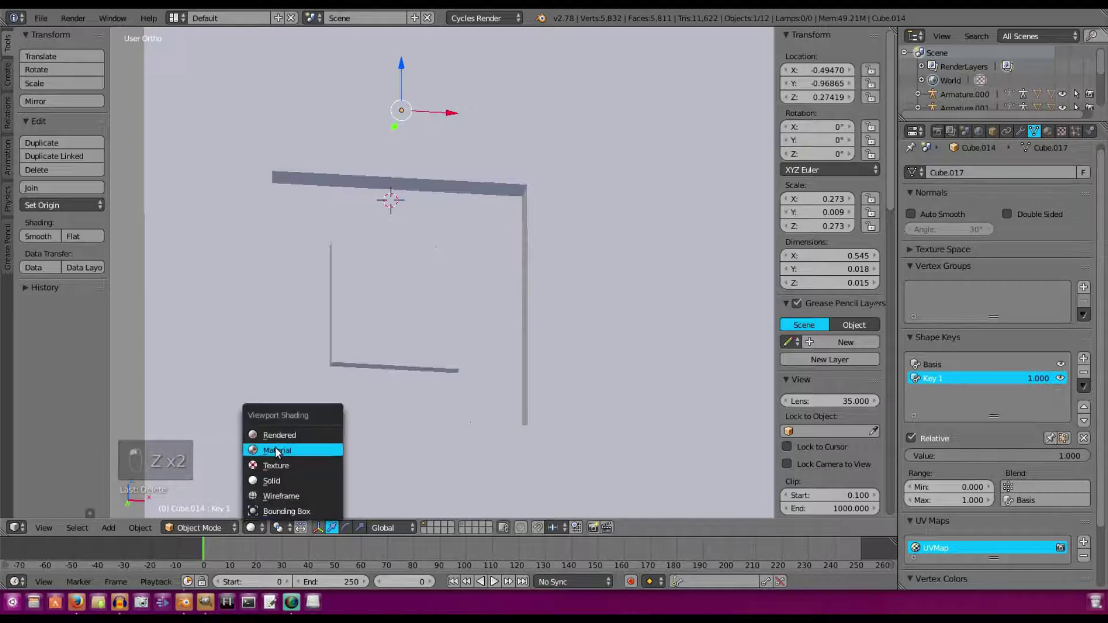
left_click(276, 451)
left_click_drag(1080, 456, 908, 456)
Step: Duplicate the shape-keyed upper eyelid and set the copy's X location to 0.49470 over the other eye
scroll(605, 297, "down", 3)
middle_click_drag(605, 297, 587, 294)
key("shift+d")
right_click(586, 287)
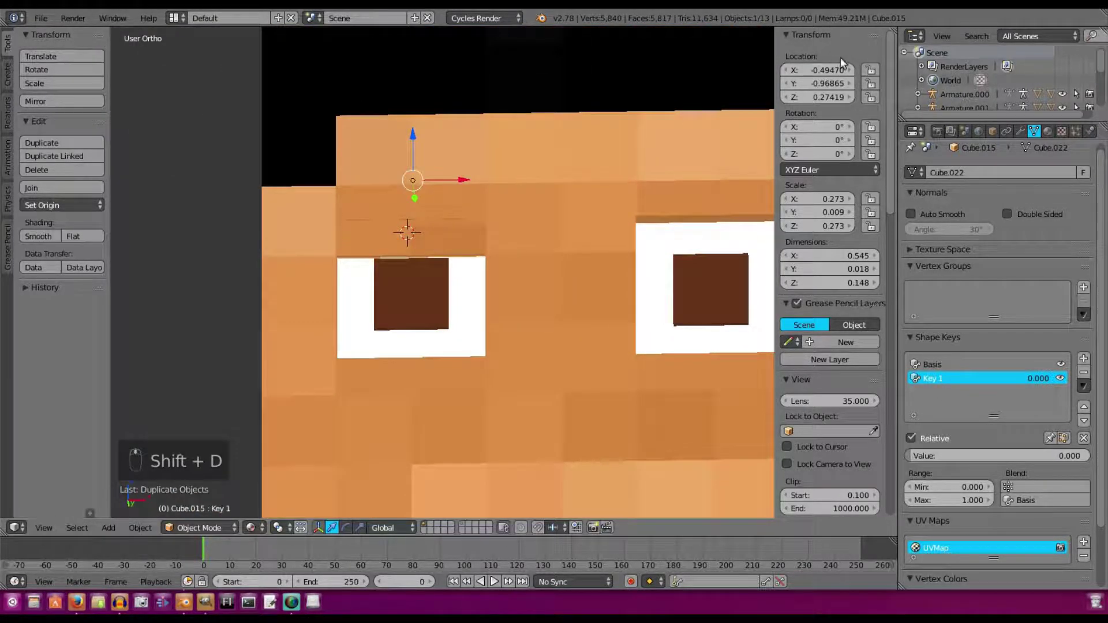
key("BackSpace")
key("Return")
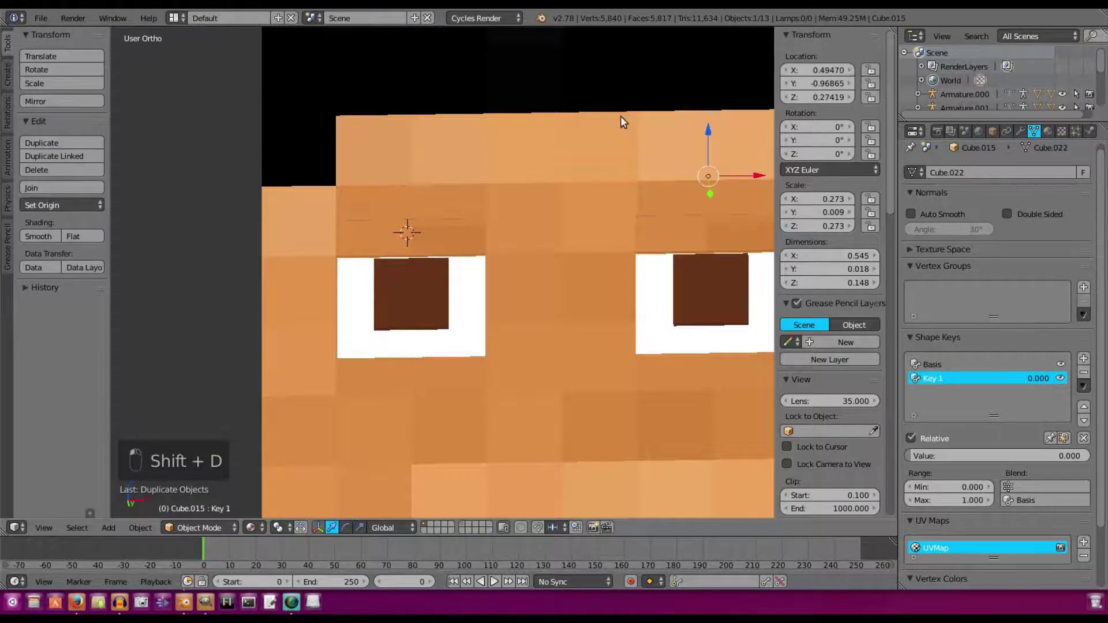
Step: Duplicate both upper eyelids in place and rotate the copies 180° around the global Y axis
middle_click_drag(621, 198, 580, 168, "shift")
key("shift+d")
right_click(653, 196)
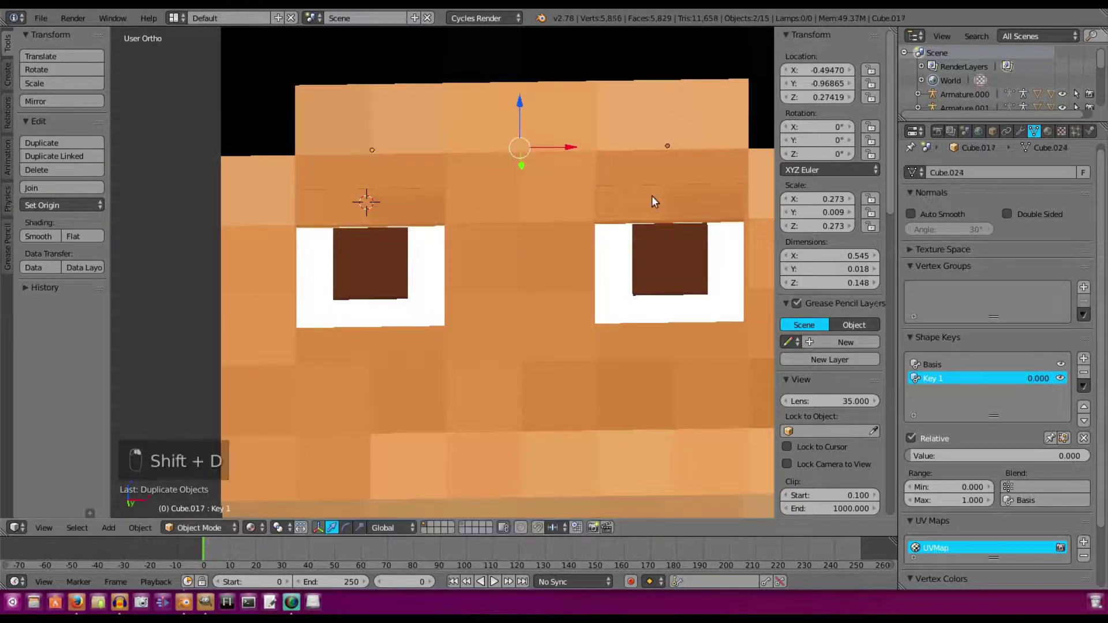
key("y")
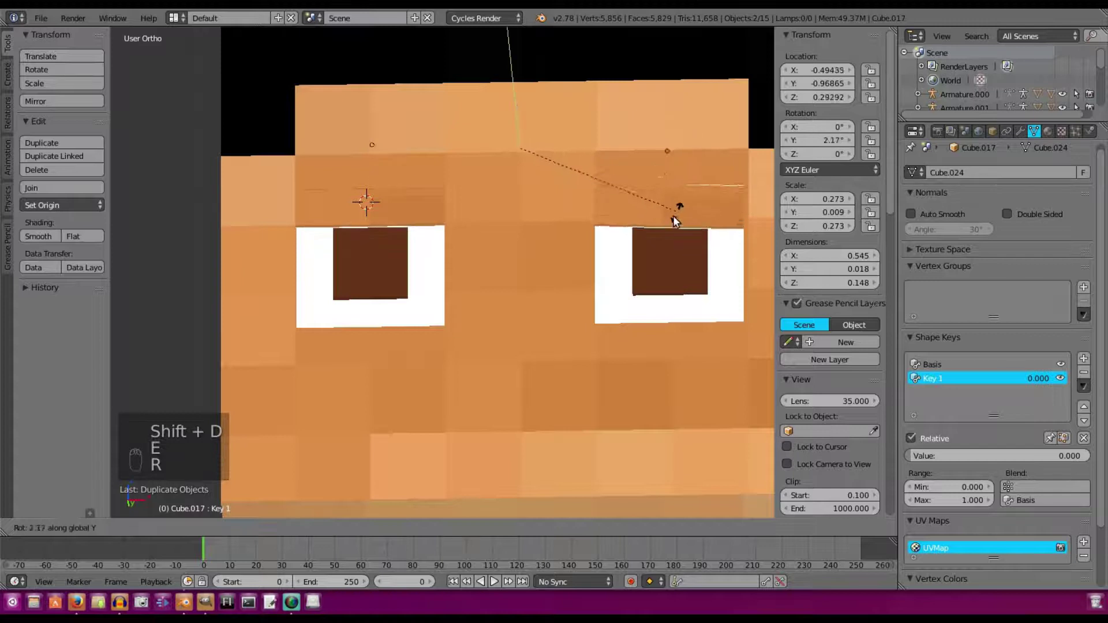
type("180")
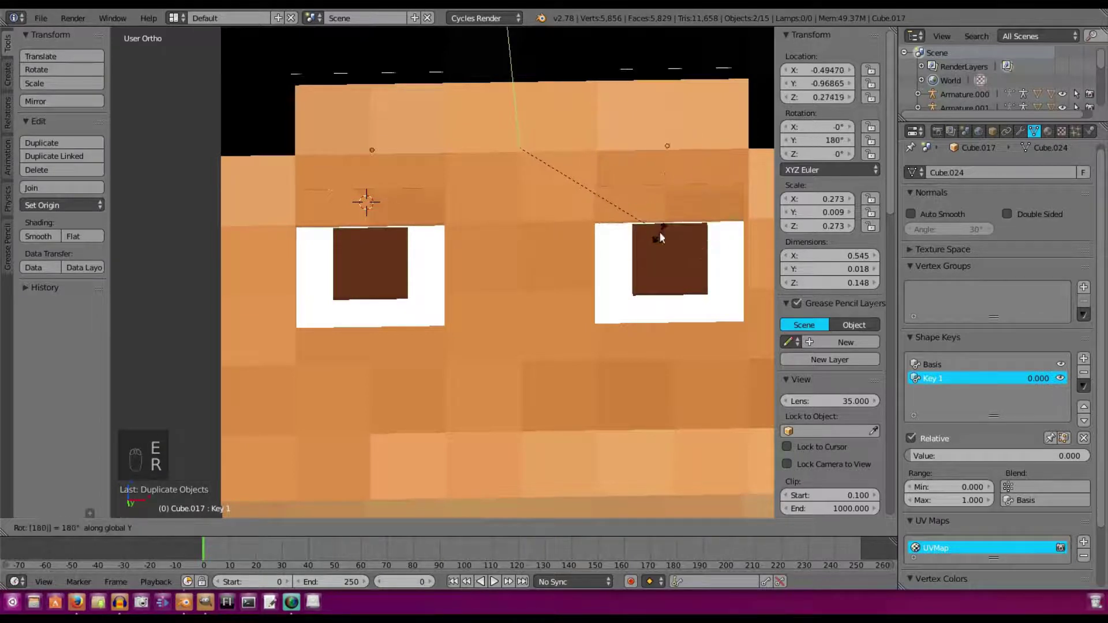
key("Return")
Step: Move the flipped eyelid pair down along Z to about -0.50084 as lower eyelids and check them in front view
key("g")
key("z")
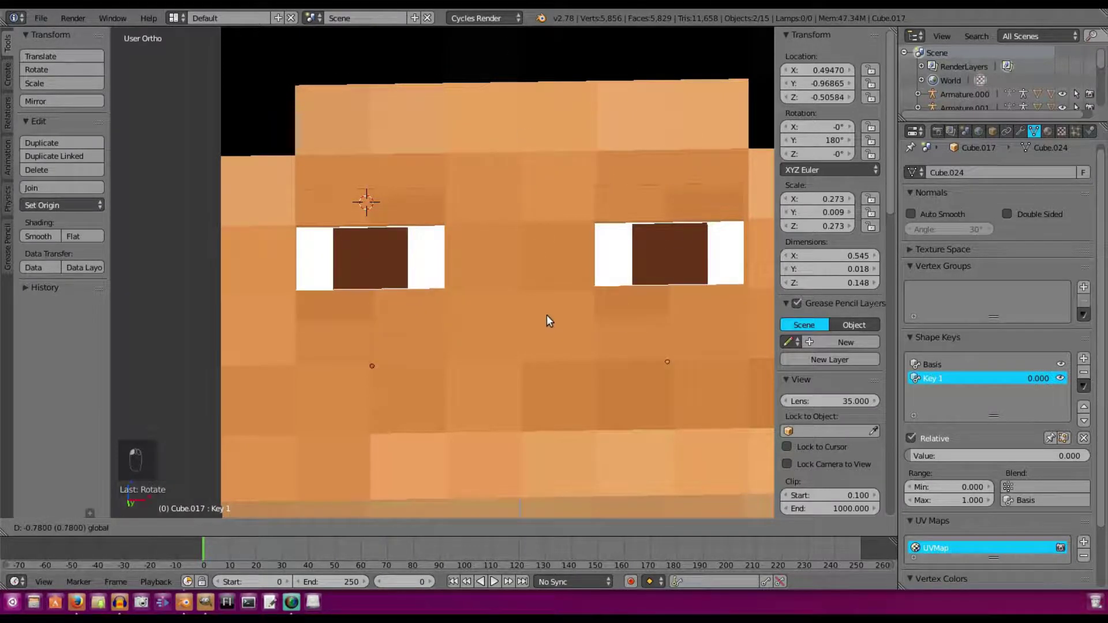
left_click(556, 313)
middle_click_drag(555, 298, 561, 323)
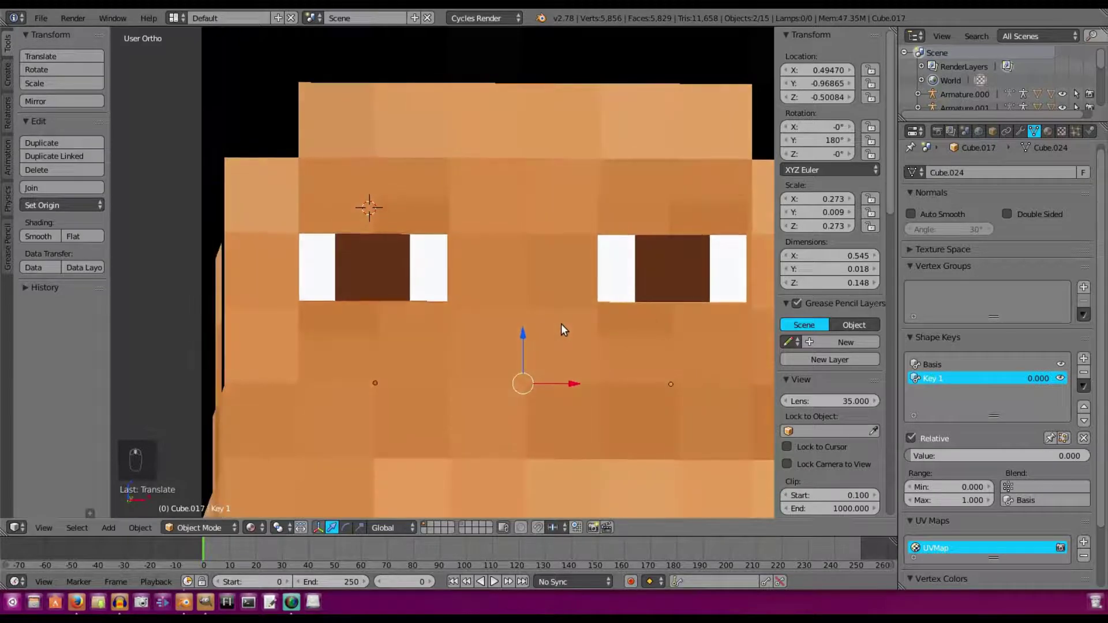
key("KP_1")
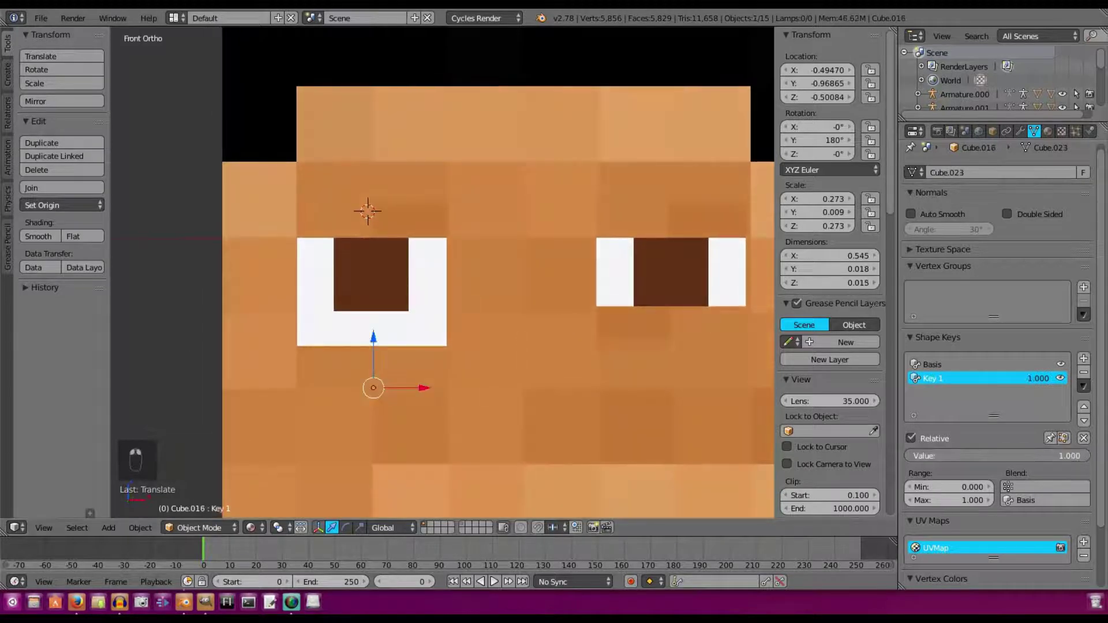
Step: Test the eyelid shape keys on the eye at negative X with values up to 1.000, checking the face from the camera
mouse_move(1088, 456)
left_mouse_down()
mouse_move(908, 456)
mouse_move(1089, 459)
left_mouse_up()
right_click(716, 222)
right_click(430, 224)
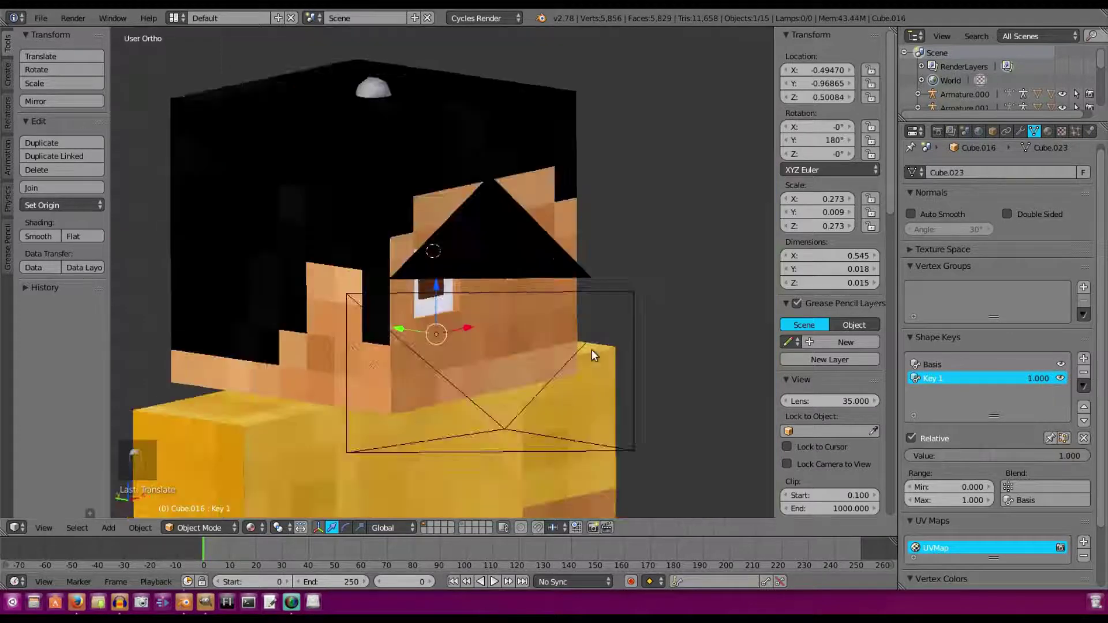
middle_click_drag(592, 349, 569, 342)
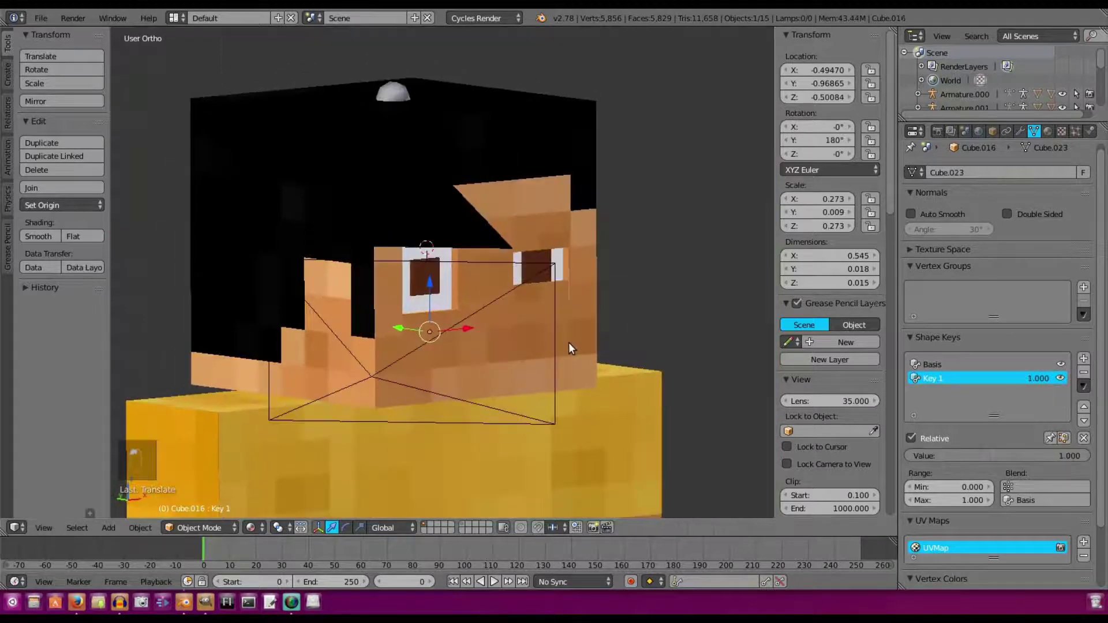
key("KP_0")
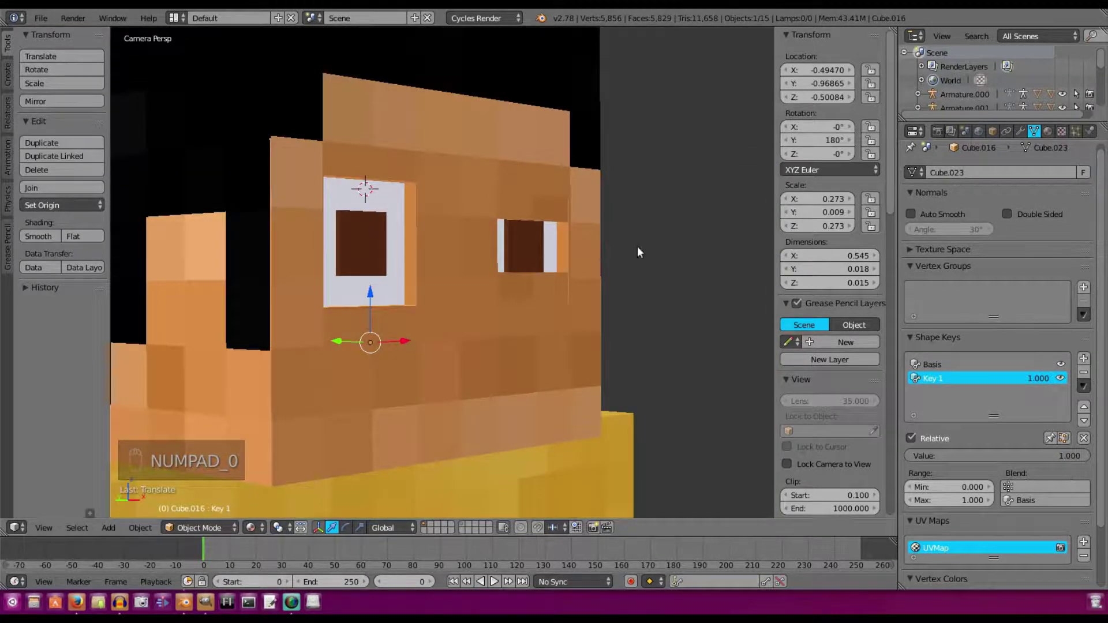
middle_click_drag(465, 272, 417, 280)
scroll(419, 282, "up", 3)
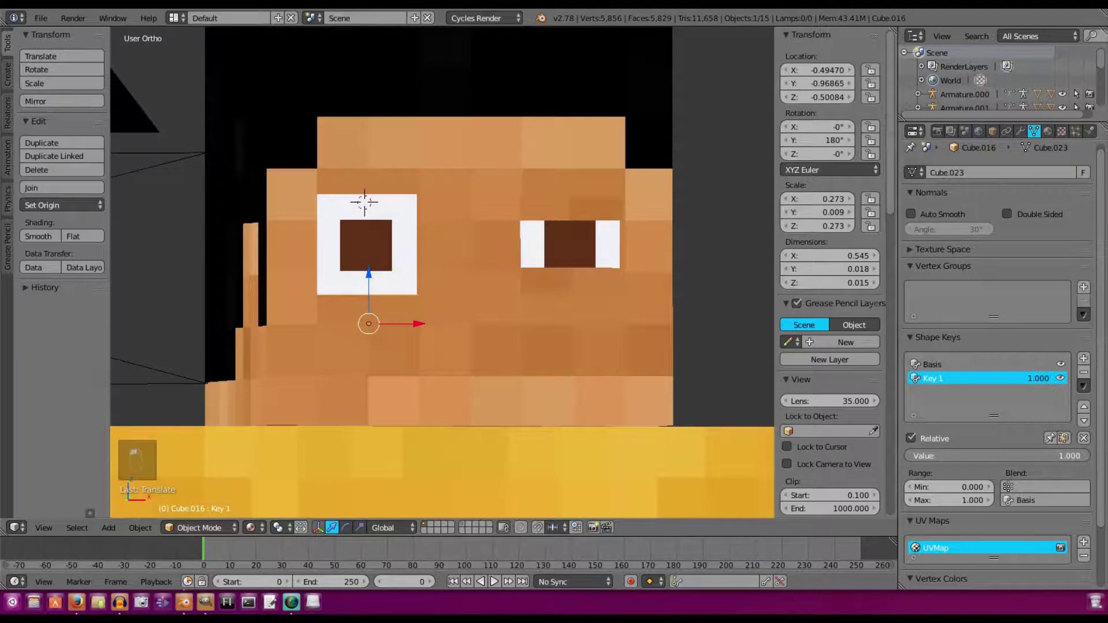
left_click_drag(1062, 459, 659, 311)
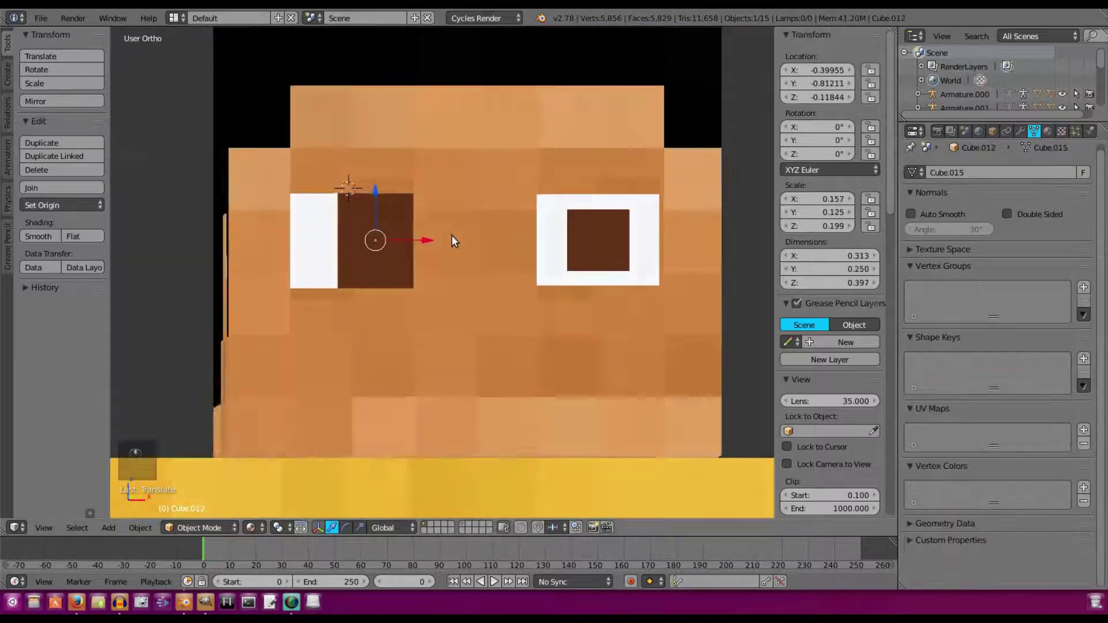
Step: Scale the pupil at X -0.39955 along Z to make it taller behind the eyelids
middle_click_drag(453, 240, 565, 269)
key("s")
key("z")
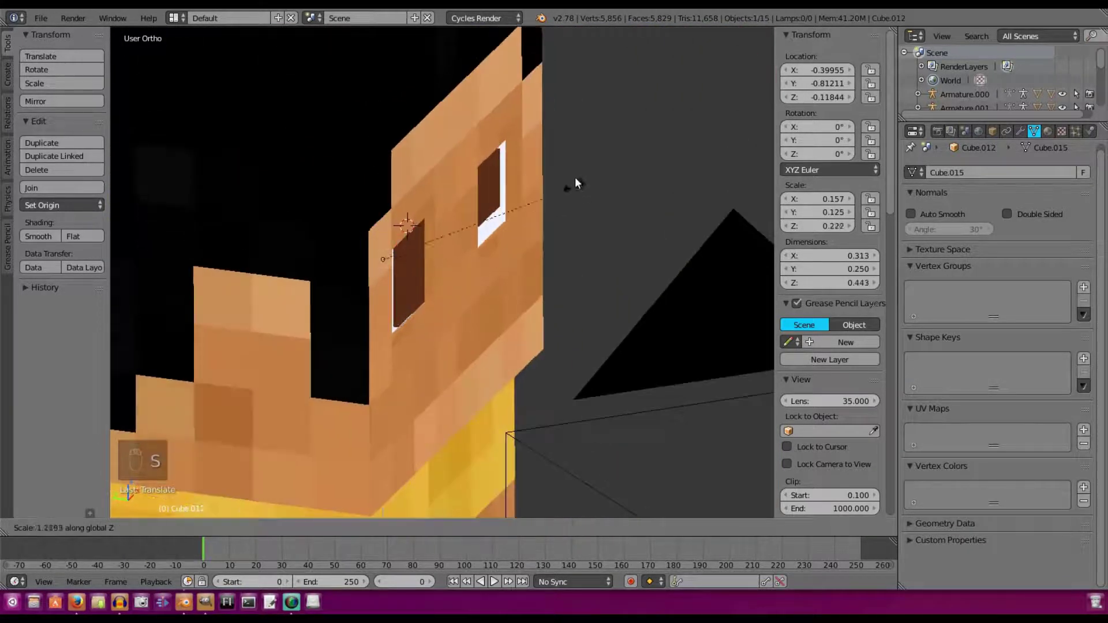
left_click(573, 122)
Step: Replace the other eye's old pupil with a duplicate of the stretched pupil placed at X 0.39955
middle_click_drag(574, 121, 605, 226)
left_click(599, 231)
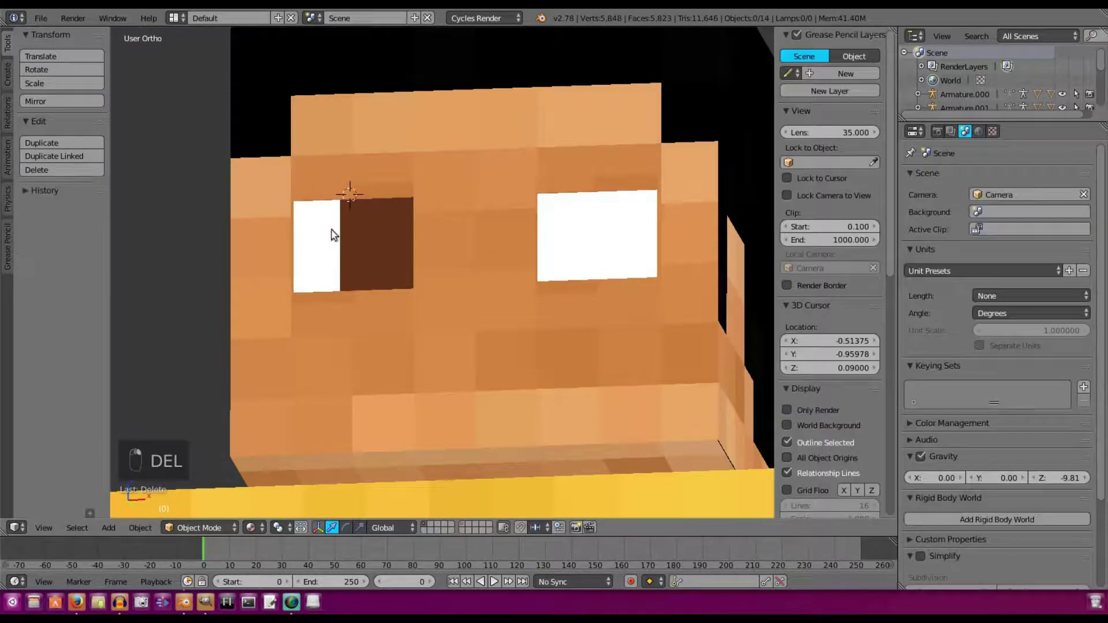
right_click(332, 229)
right_click(397, 232)
middle_click_drag(398, 232, 405, 237)
middle_click_drag(555, 207, 579, 244)
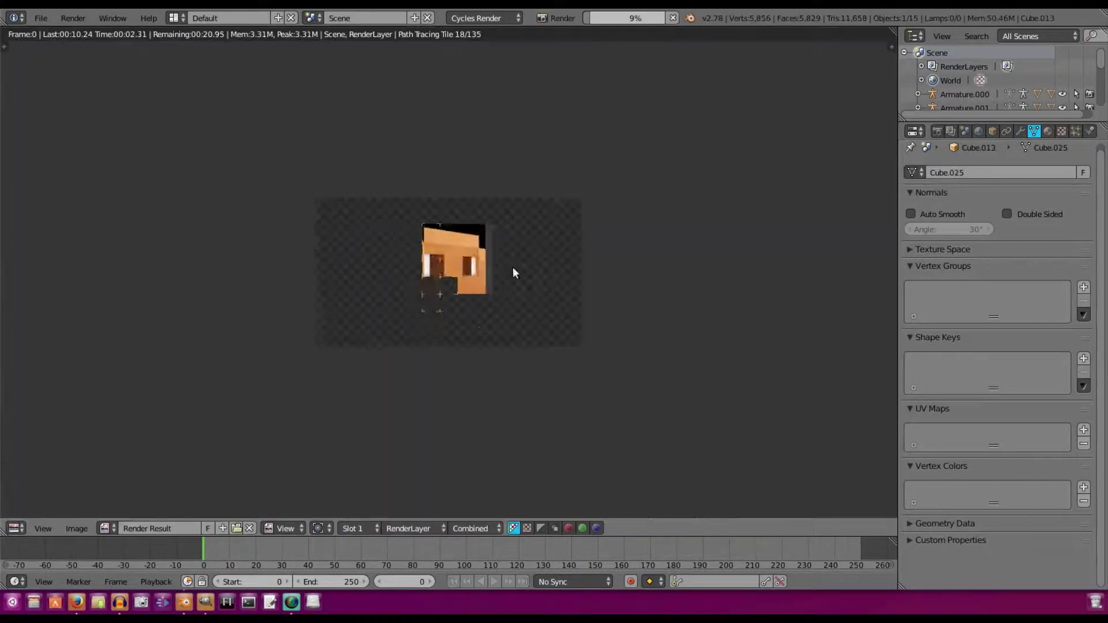
Step: Examine the eyes in the camera render at closer range, then cancel it and return to the 3D view
scroll(514, 266, "up", 4)
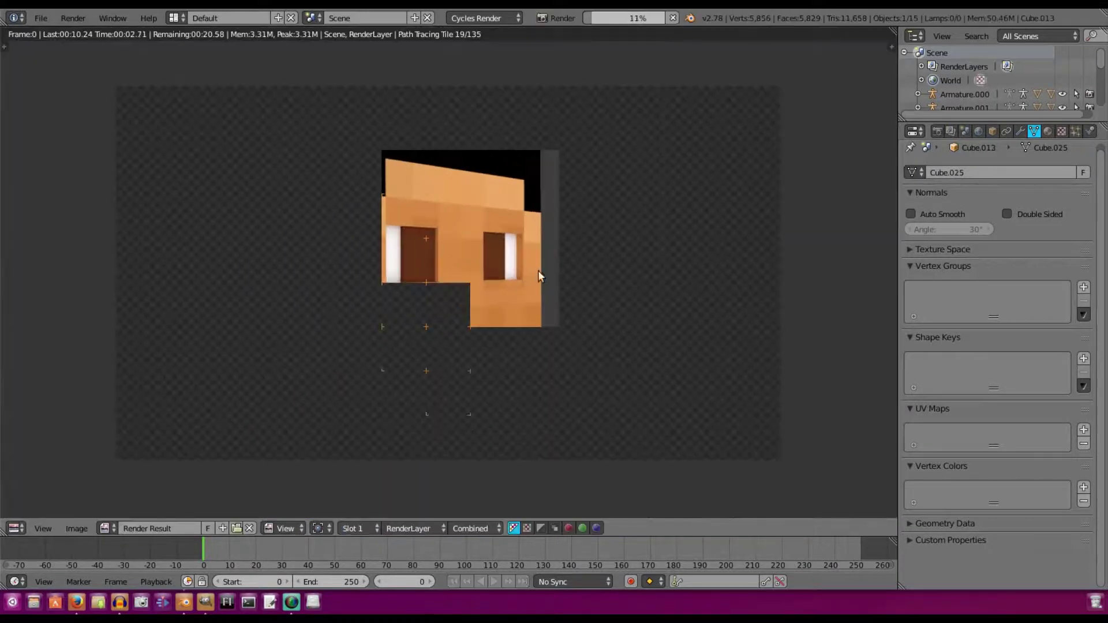
key("Escape")
key("Escape")
key("Escape")
key("Escape")
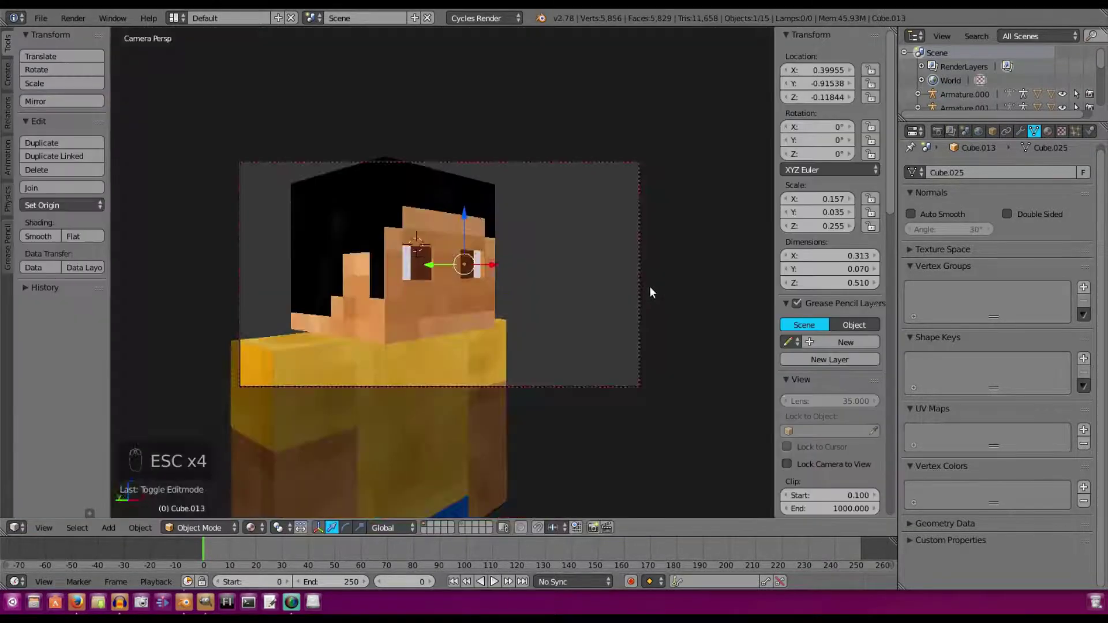
Step: Save the file
middle_click_drag(650, 286, 563, 279)
scroll(564, 279, "up", 5)
left_click(40, 18)
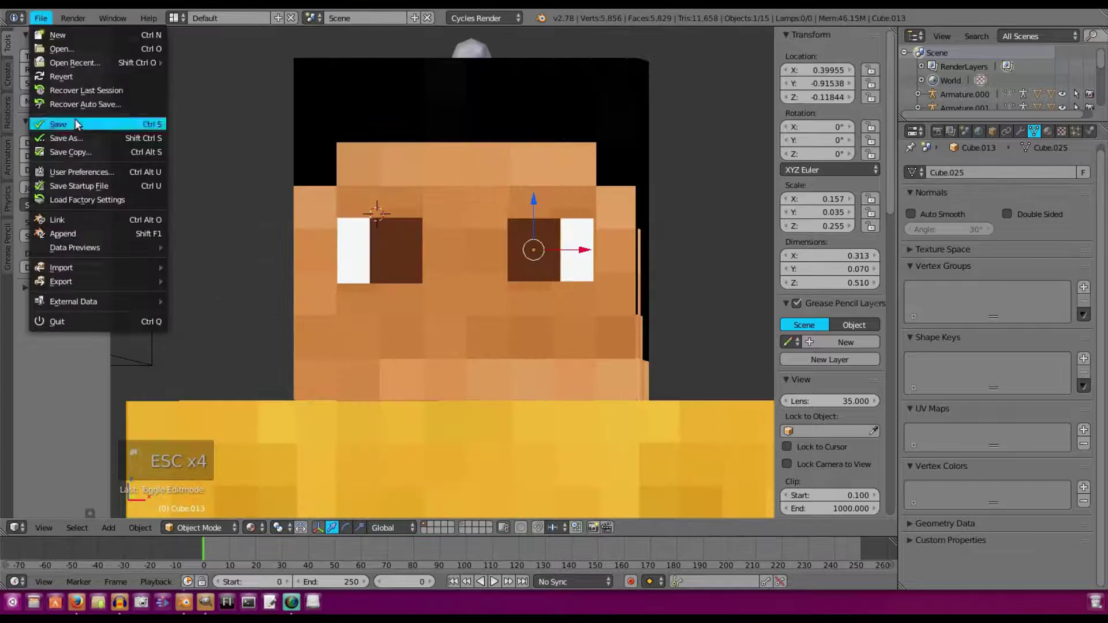
left_click(76, 124)
Step: Add a cube and shape it into an eyebrow about 0.578 × 0.097 × 0.149 above the eye at negative X
middle_click_drag(429, 225, 465, 224, "shift")
key("shift+a")
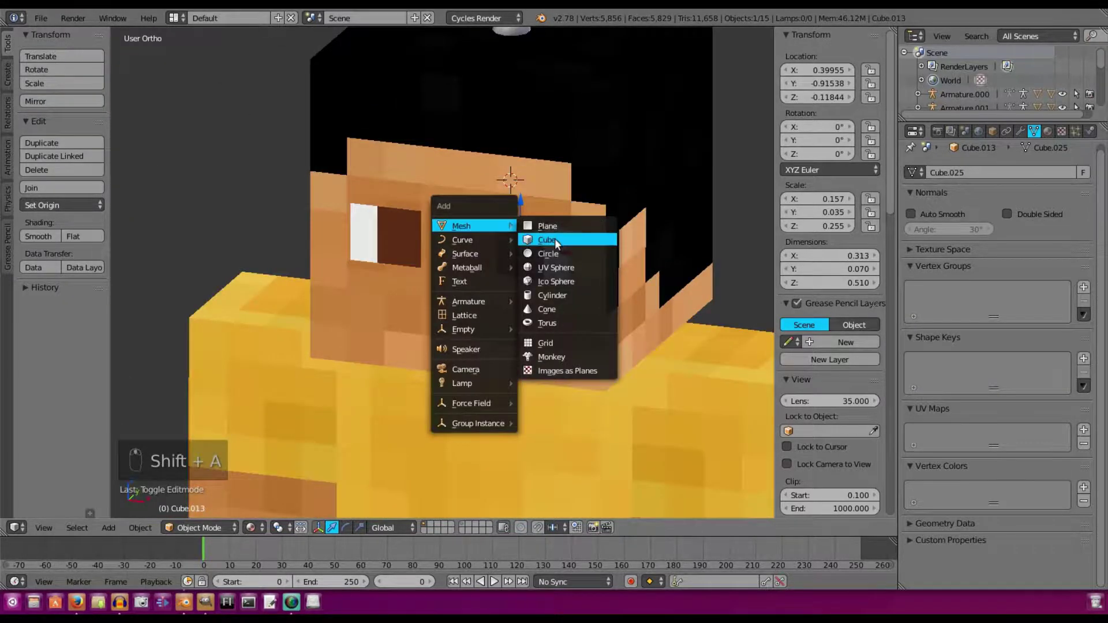
left_click(556, 238)
key("s")
key("z")
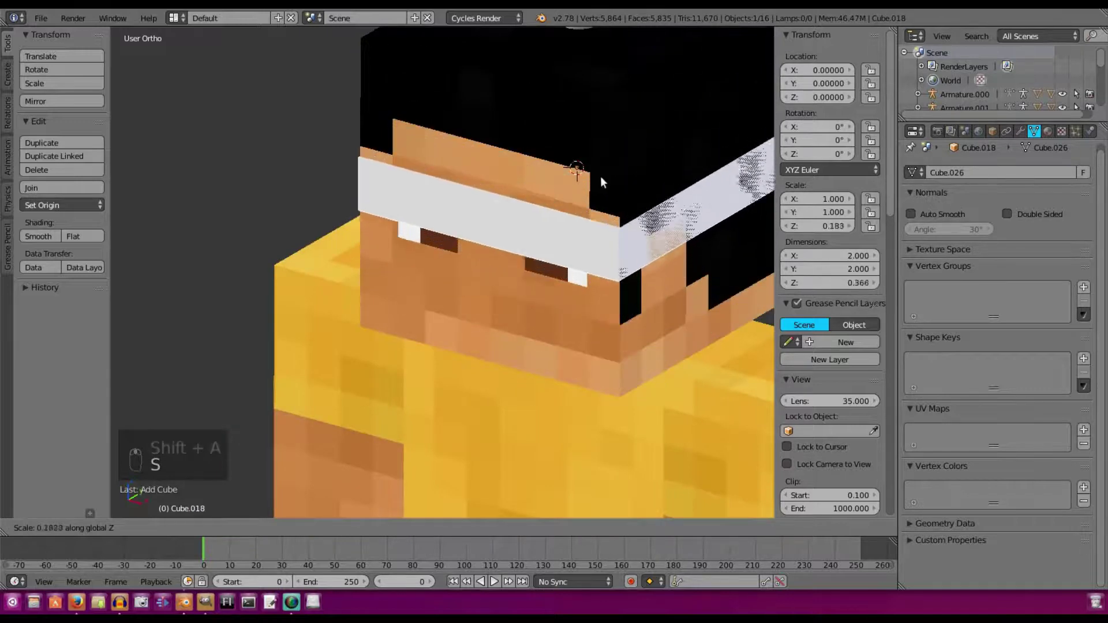
left_click(582, 176)
middle_click_drag(581, 175, 627, 174)
scroll(627, 174, "down", 4)
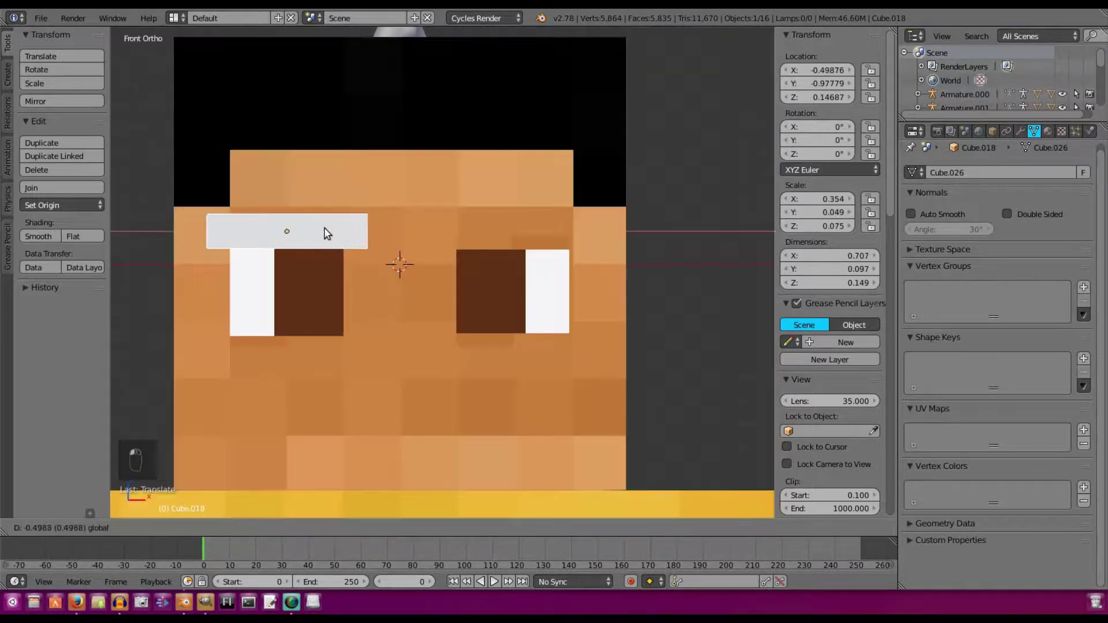
left_click_drag(324, 228, 321, 228)
key("s")
key("x")
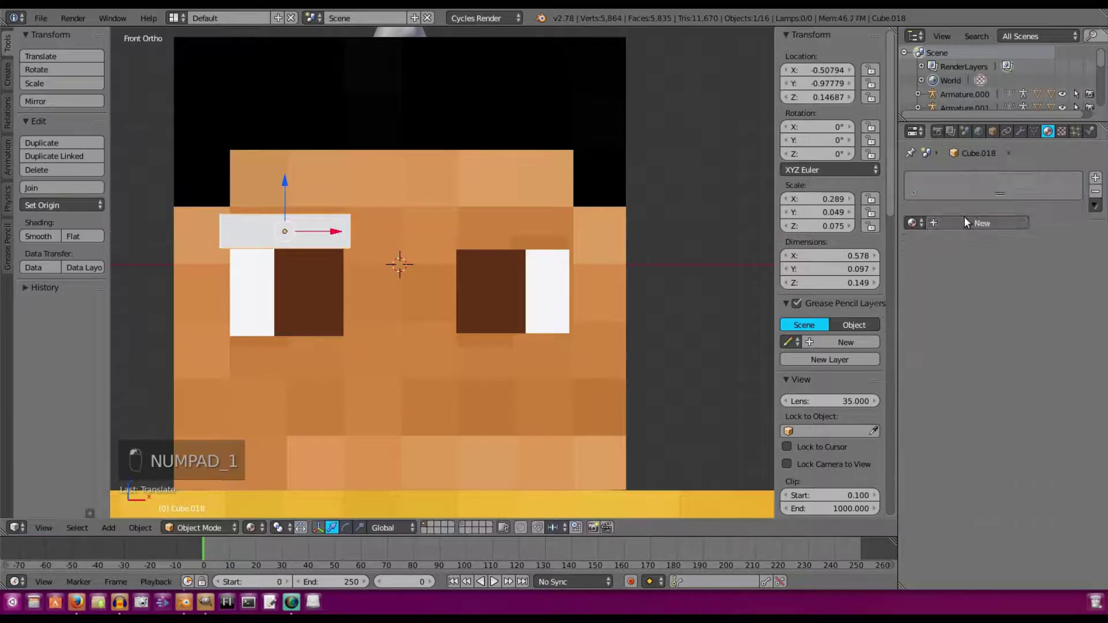
Step: Give the eyebrow a new black material and nudge it outward to about X -0.518
left_click(965, 220)
left_click(1001, 323)
left_click_drag(1078, 199, 991, 222)
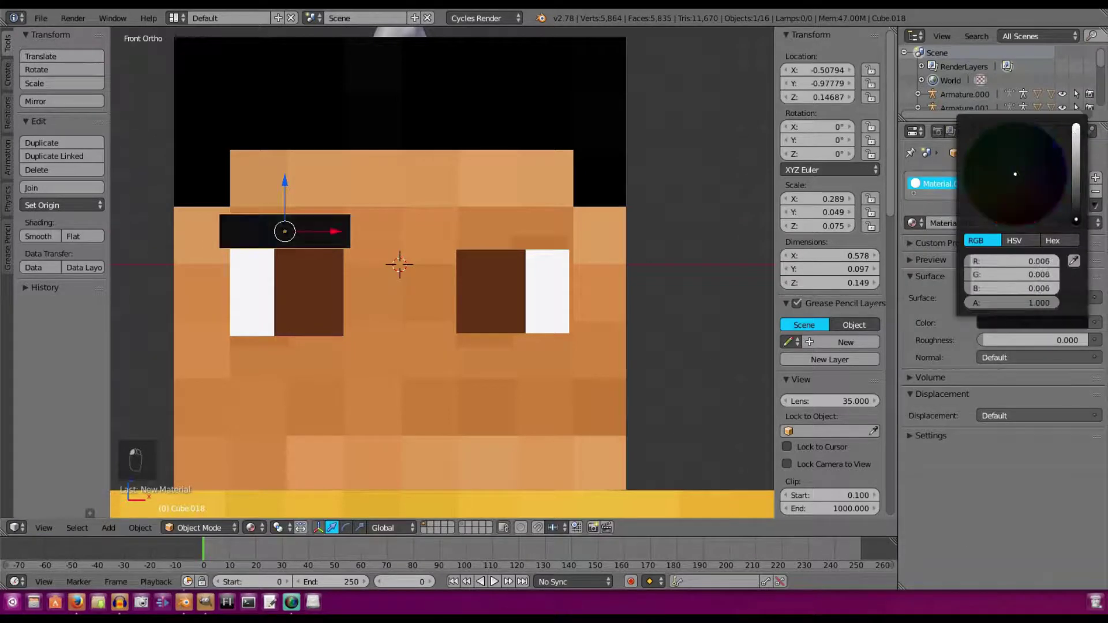
scroll(335, 245, "up", 1)
middle_click_drag(283, 227, 343, 224, "shift")
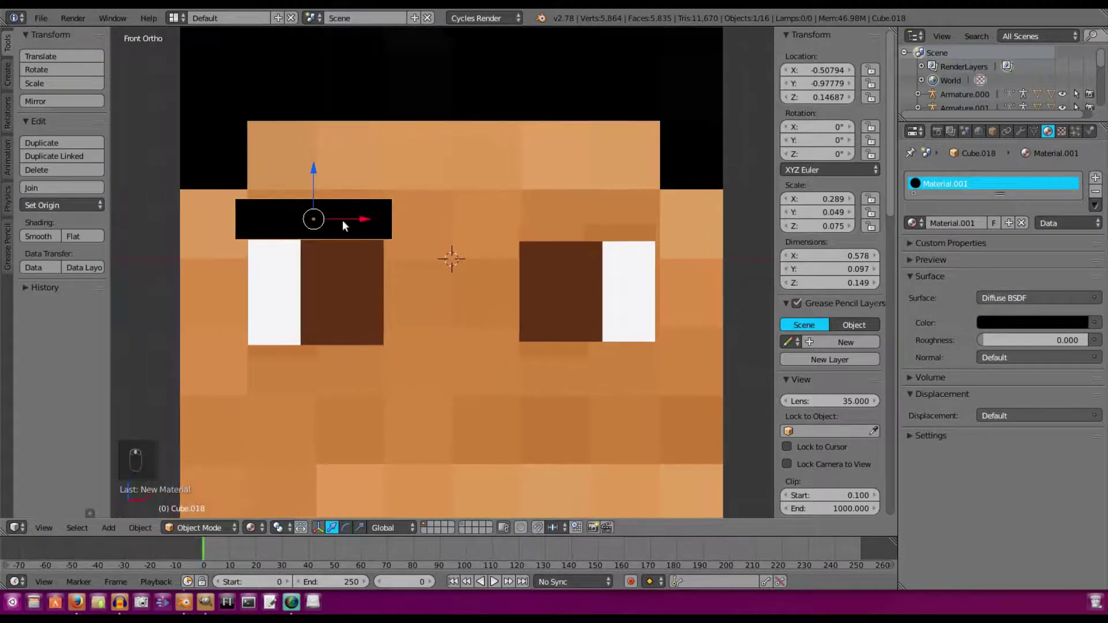
left_click_drag(359, 219, 355, 218)
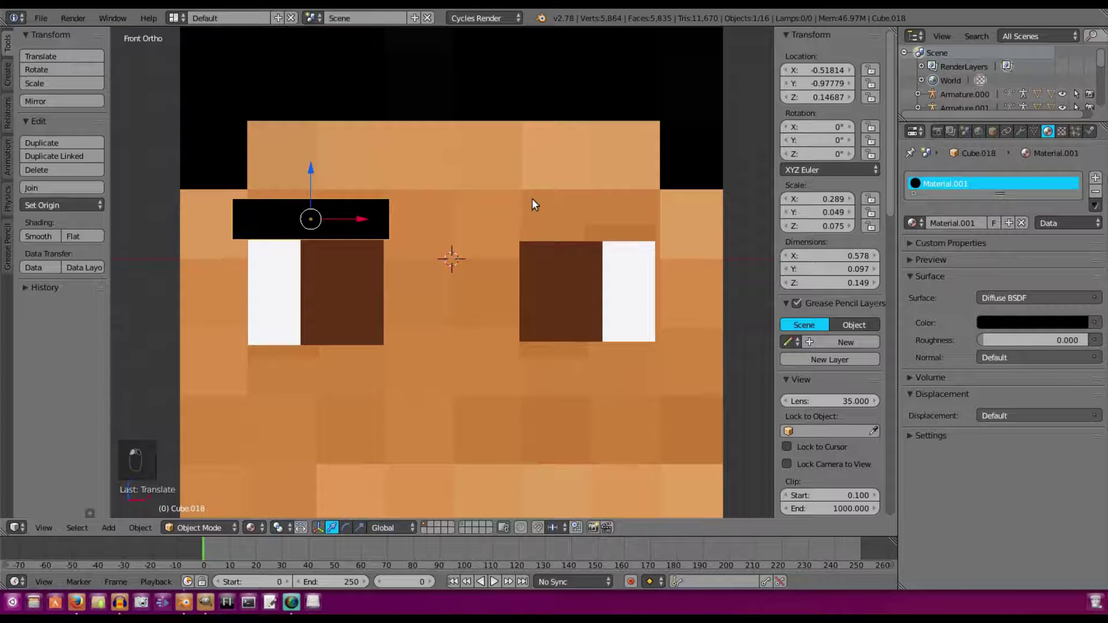
Step: Duplicate the eyebrow and place the copy above the other eye at X 0.51814
key("shift+d")
left_click(532, 199)
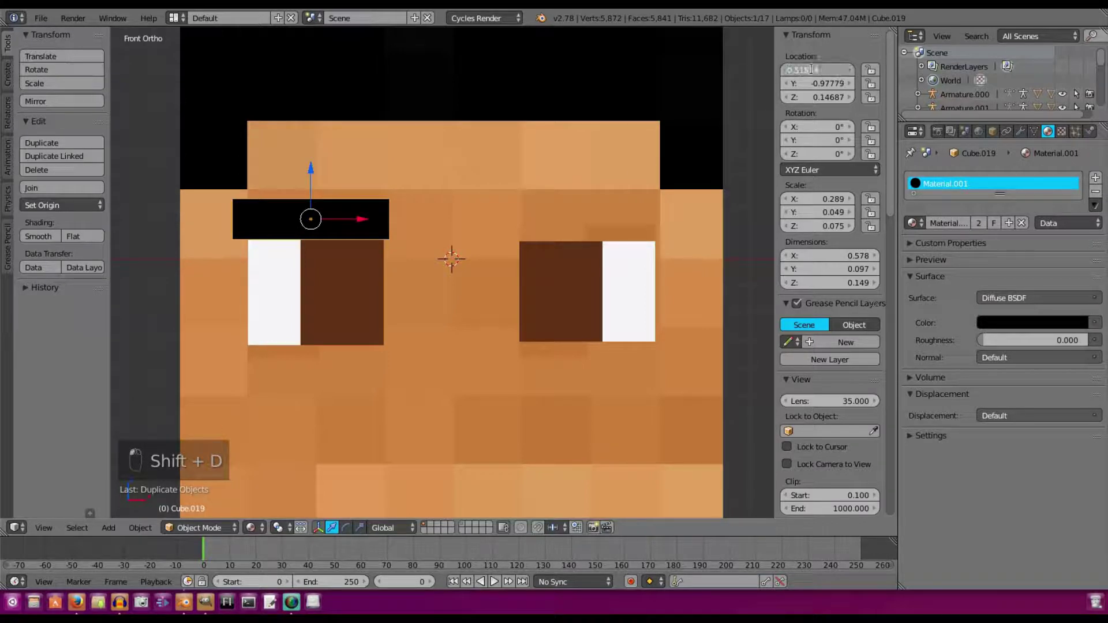
key("Home")
key("Delete")
key("Return")
Step: Test tilting each eyebrow by rotating it about the Y axis
middle_click_drag(505, 217, 506, 186)
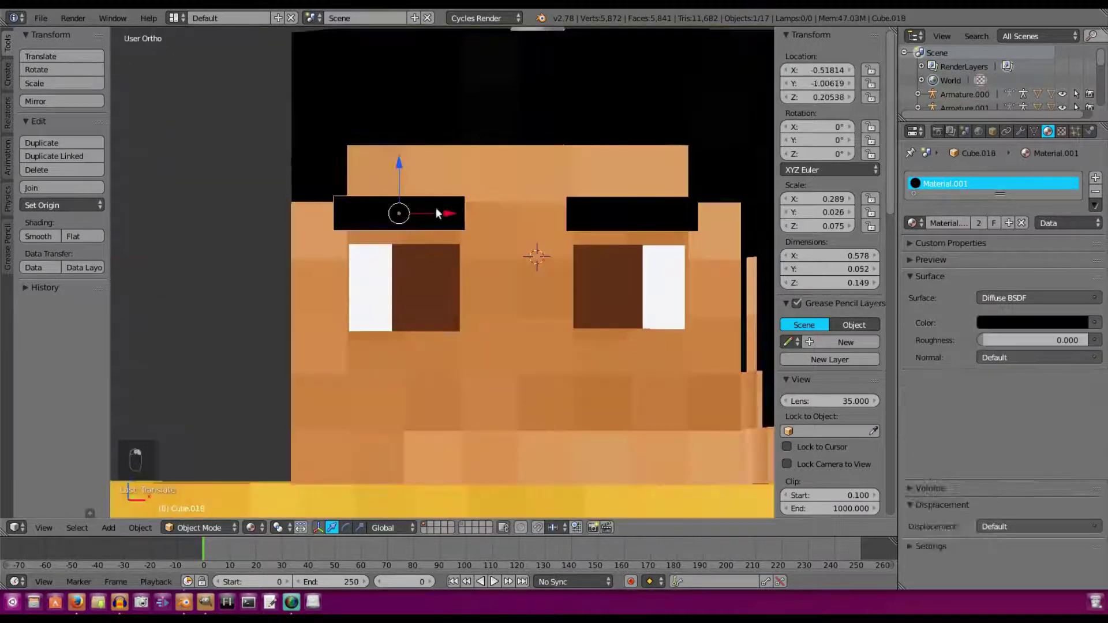
key("r")
key("y")
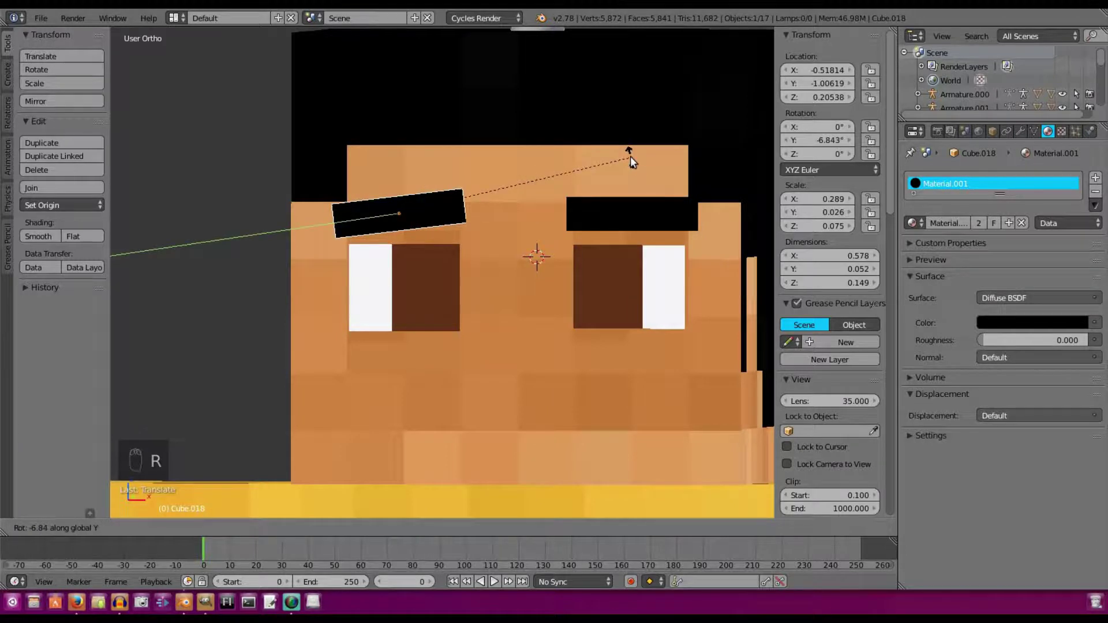
right_click(631, 156)
right_click(631, 213)
key("r")
key("y")
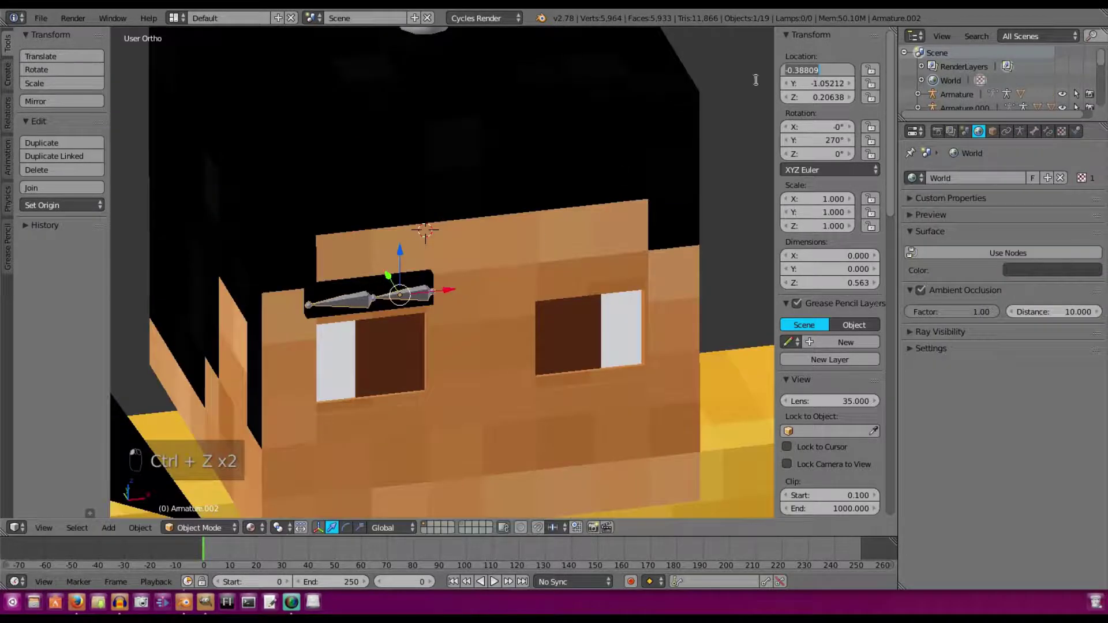
Step: Place the second eyebrow's bone armature at X 0.38809
key("Return")
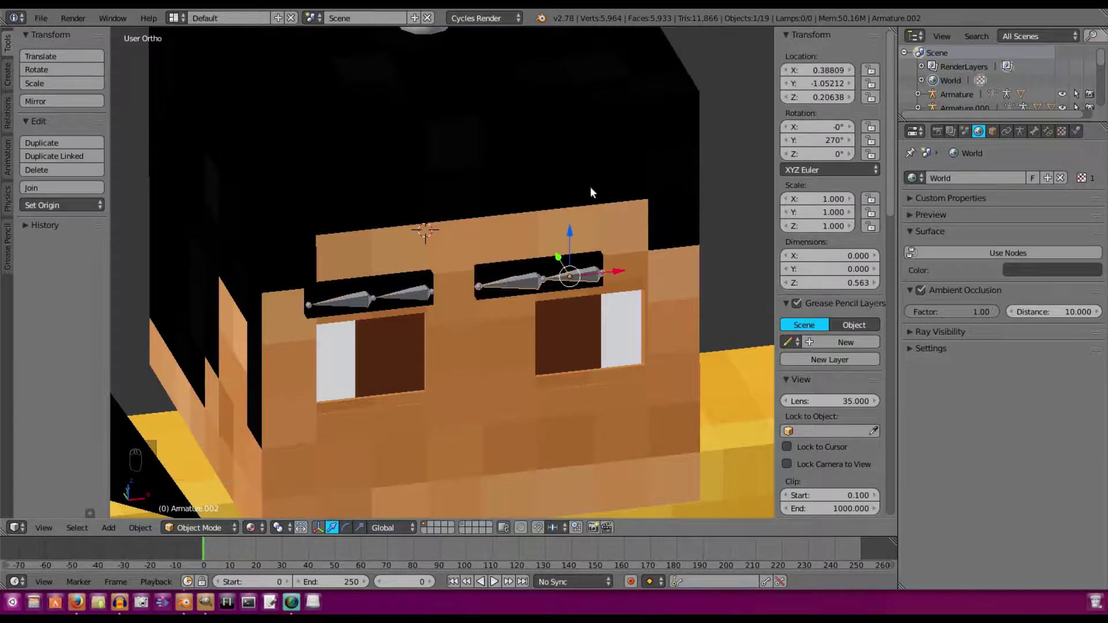
middle_click_drag(590, 186, 565, 172)
scroll(595, 186, "up", 2)
key("r")
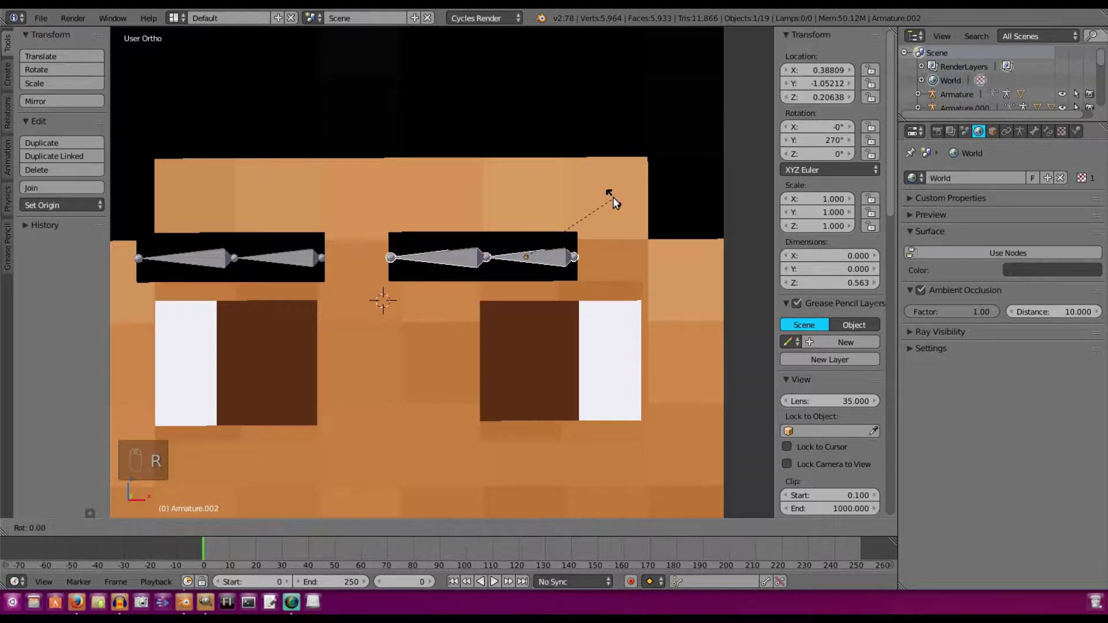
key("z")
key("x")
right_click(639, 198)
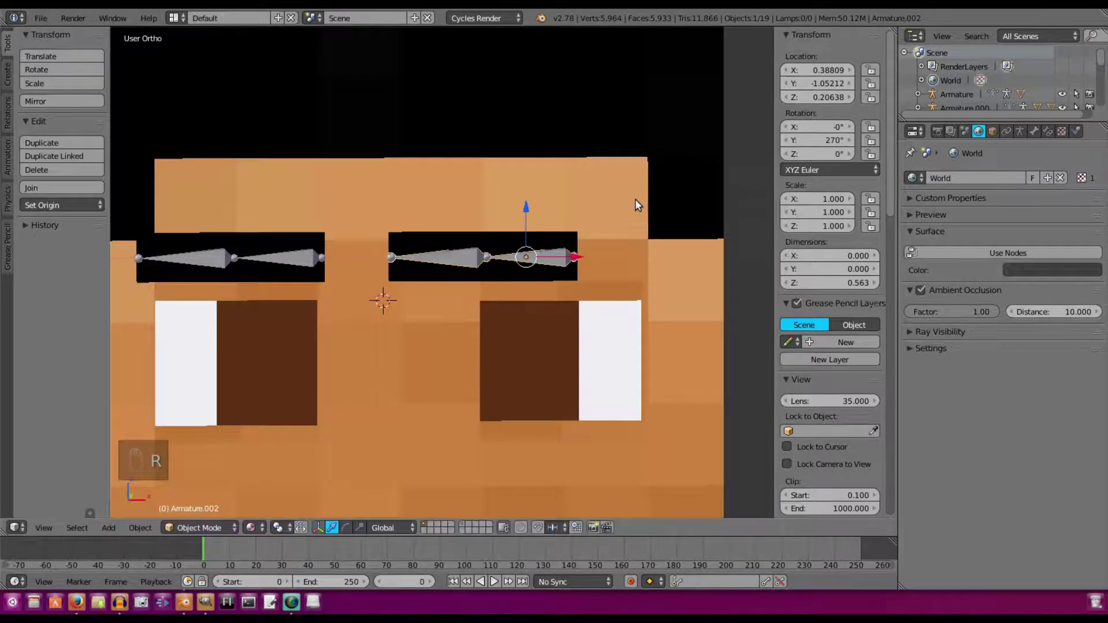
Step: Mirror the armature of the eyebrow at positive X by scaling it -1 along the global X axis
type("s-1")
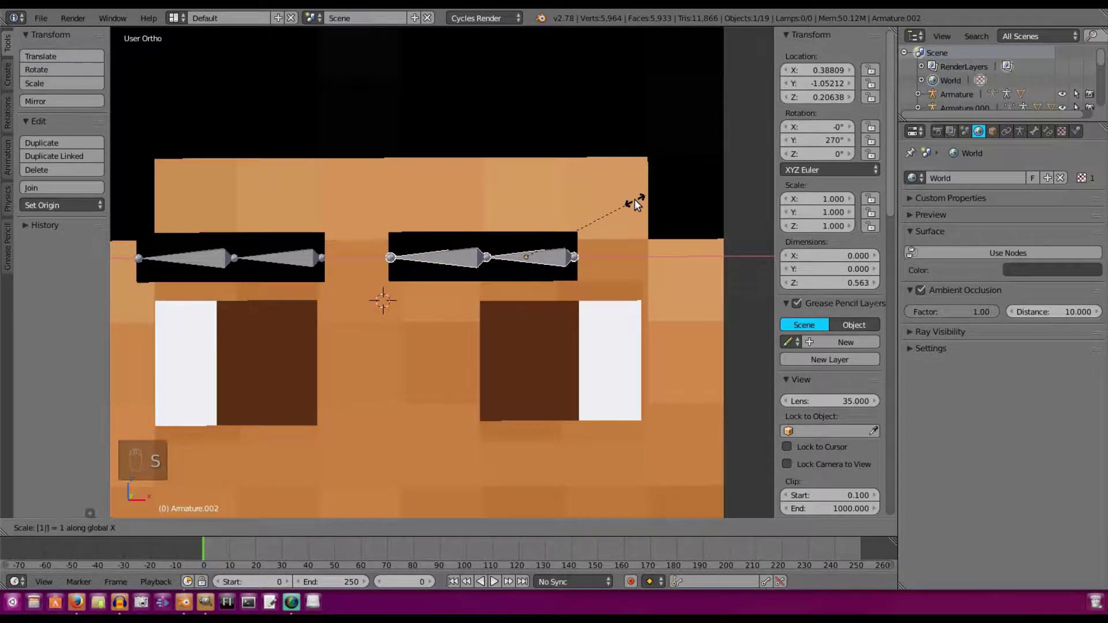
left_click(635, 199)
scroll(583, 219, "down", 2)
middle_click_drag(515, 224, 366, 186)
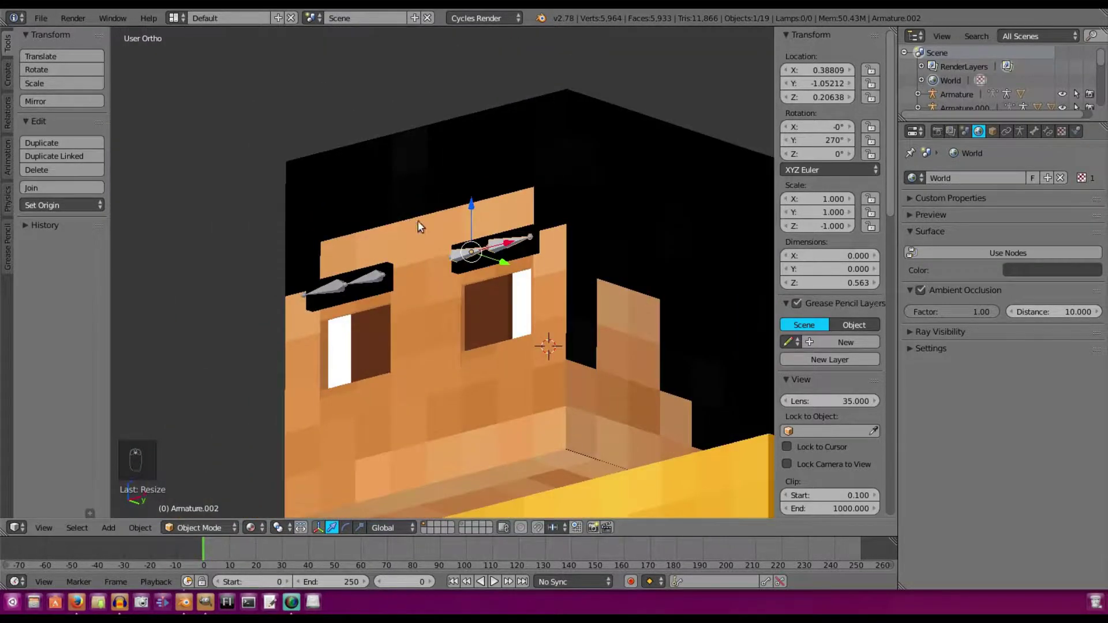
Step: Check the mirrored eyebrow armature from the front and save the file
middle_click_drag(418, 223, 440, 225)
middle_click_drag(425, 322, 421, 285, "shift")
middle_click_drag(392, 274, 418, 290)
left_click(40, 17)
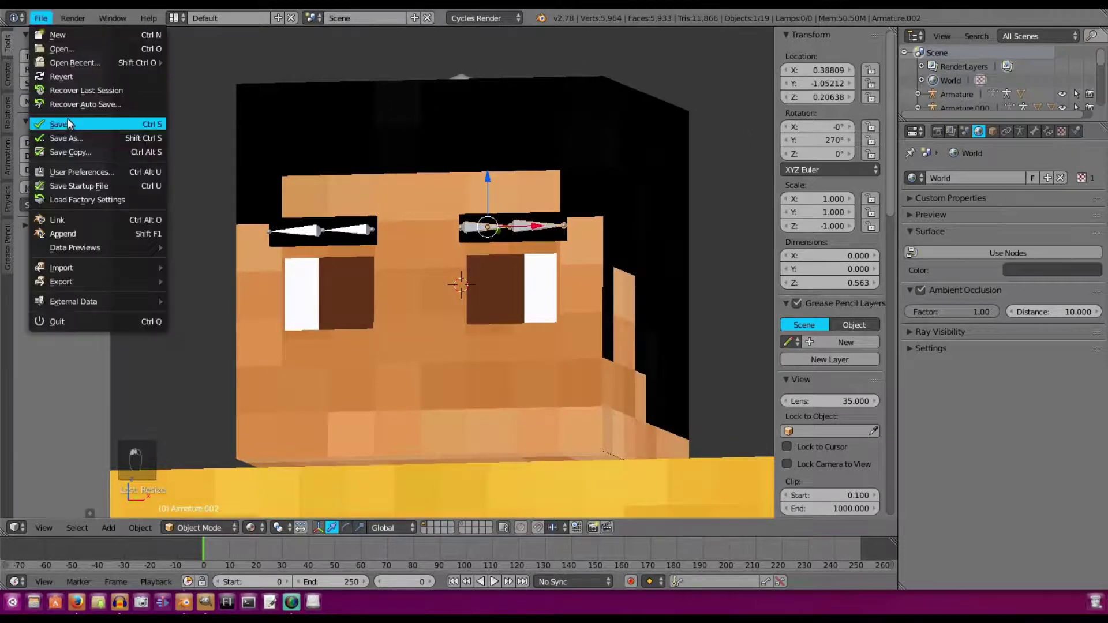
left_click(67, 124)
Step: Extrude the strip of mouth faces on the front of the head mesh without offsetting them
middle_click_drag(362, 262, 394, 266)
middle_click_drag(421, 312, 427, 255, "shift")
middle_click_drag(302, 207, 336, 236)
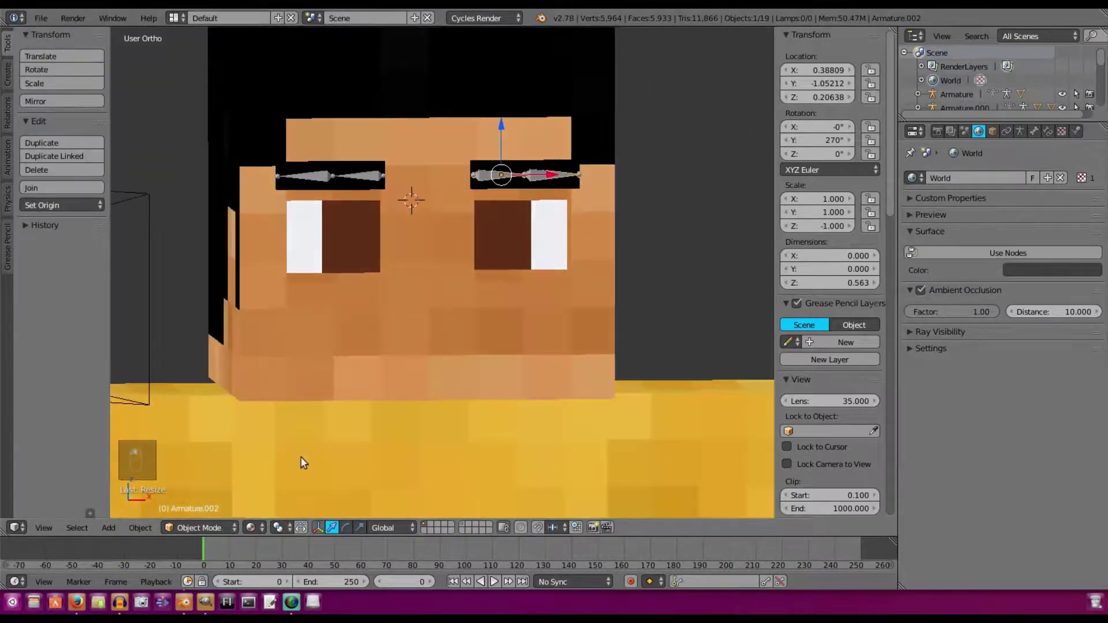
middle_click_drag(314, 452, 332, 448)
scroll(398, 340, "up", 1)
right_click(398, 340)
key("Tab")
scroll(433, 299, "up", 2)
middle_click_drag(433, 299, 535, 341)
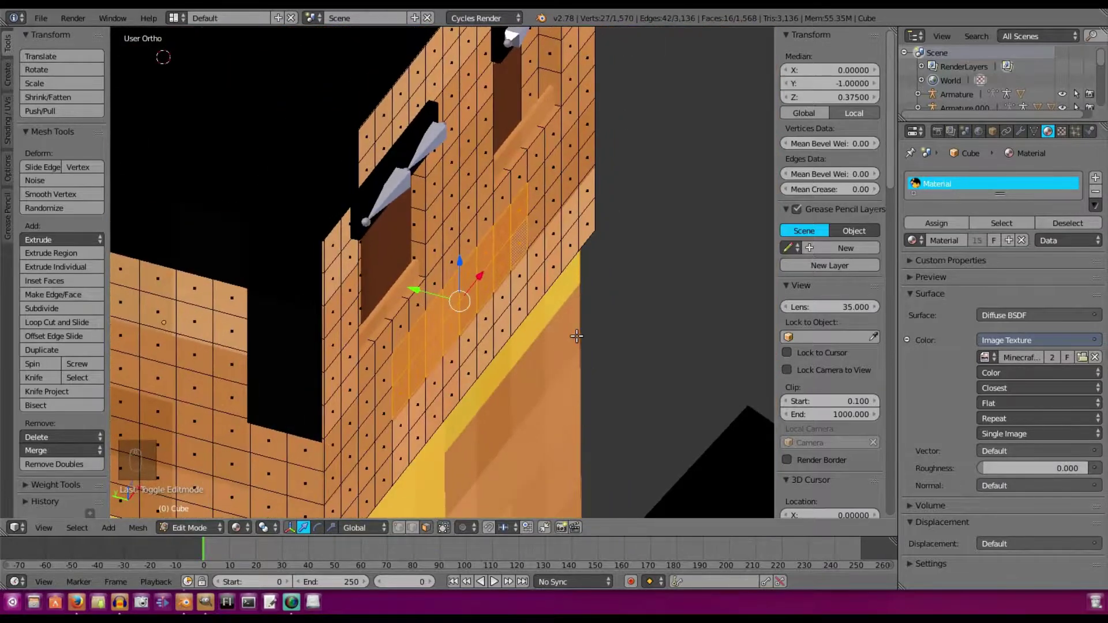
key("e")
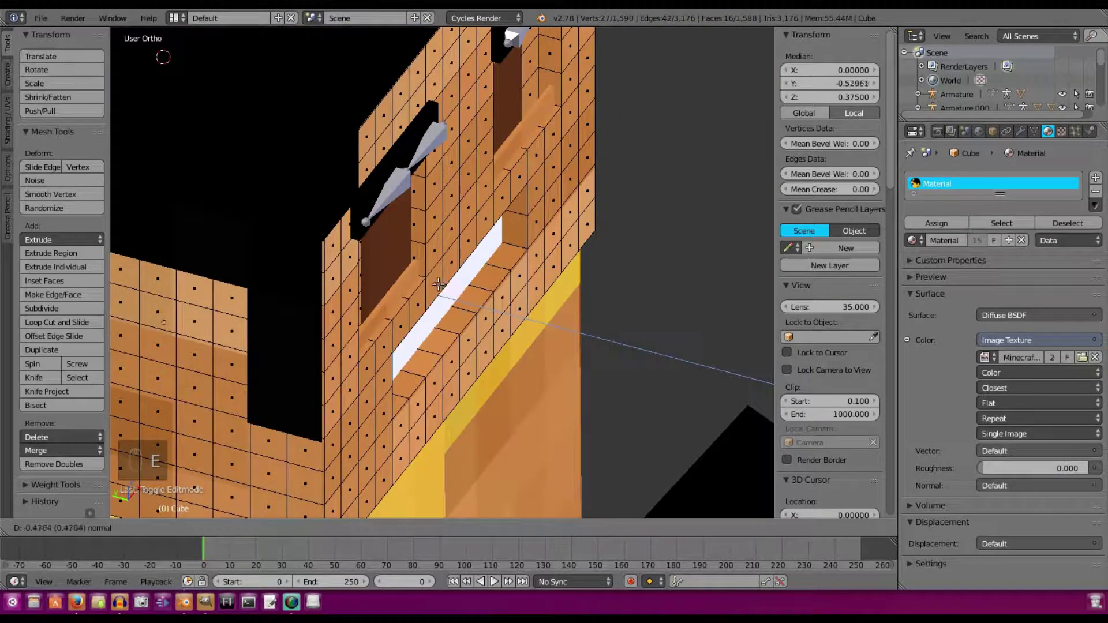
middle_click_drag(465, 293, 479, 347)
right_click(473, 295)
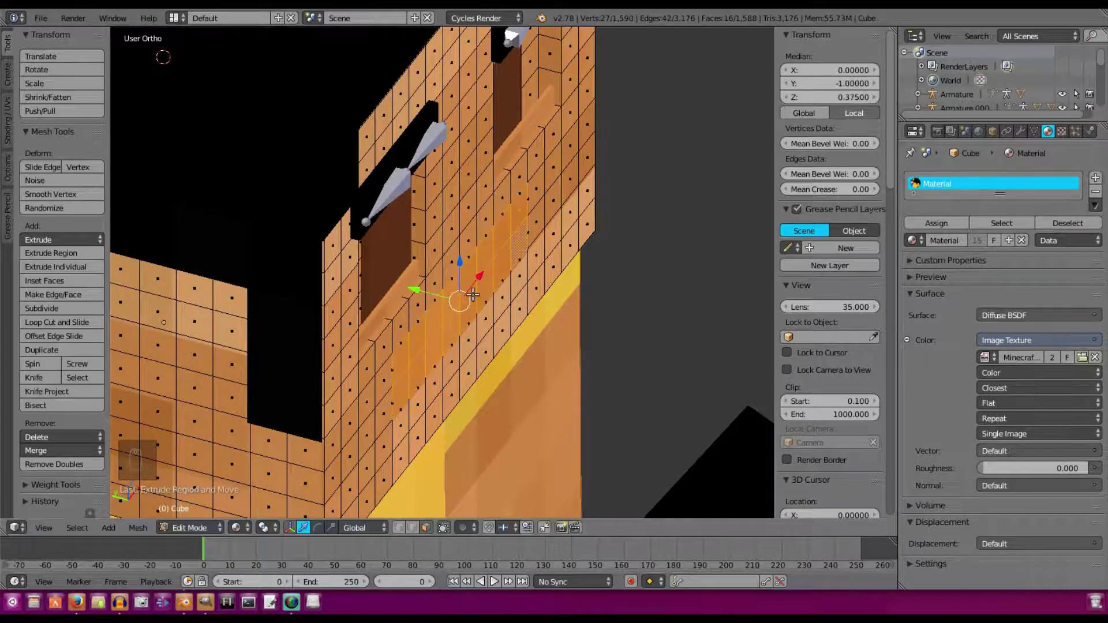
Step: Push the extruded mouth faces back along Y into the head to form a mouth cavity, and leave mesh editing
key("z")
middle_click_drag(511, 304, 598, 269)
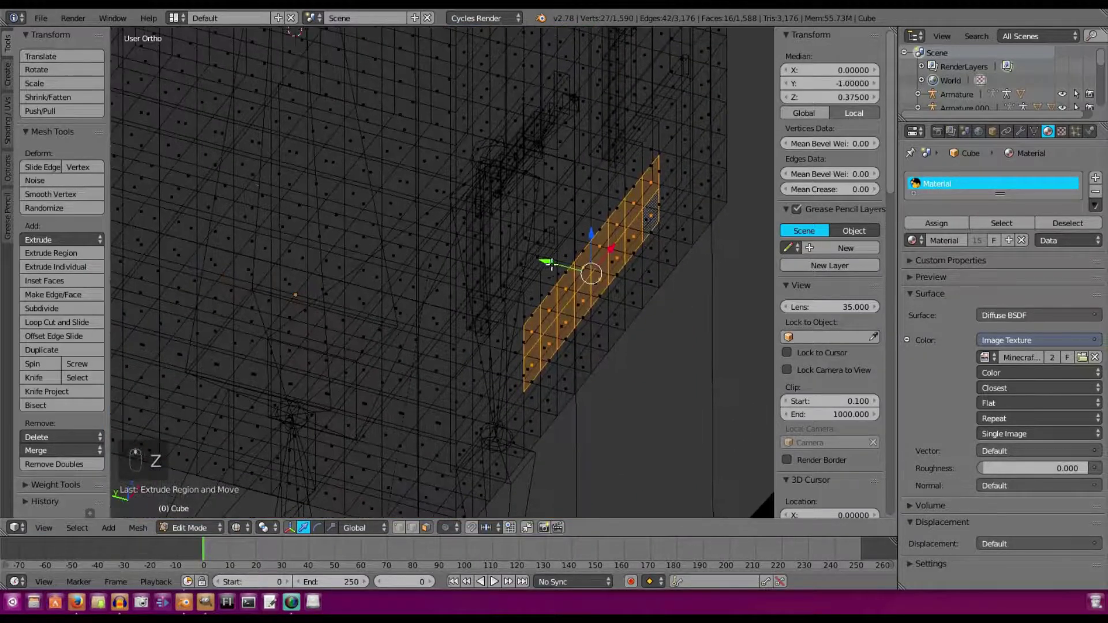
left_click_drag(550, 264, 361, 176)
mouse_move(361, 176)
middle_mouse_down()
mouse_move(452, 109)
mouse_move(423, 141)
mouse_move(398, 261)
mouse_move(585, 240)
mouse_move(427, 279)
mouse_move(560, 266)
middle_mouse_up()
key("Tab")
key("z")
Step: Select the white eye plane and set the viewport shading to Material
right_click(539, 292)
scroll(541, 283, "down", 3)
key("Tab")
key("Tab")
scroll(416, 346, "up", 1)
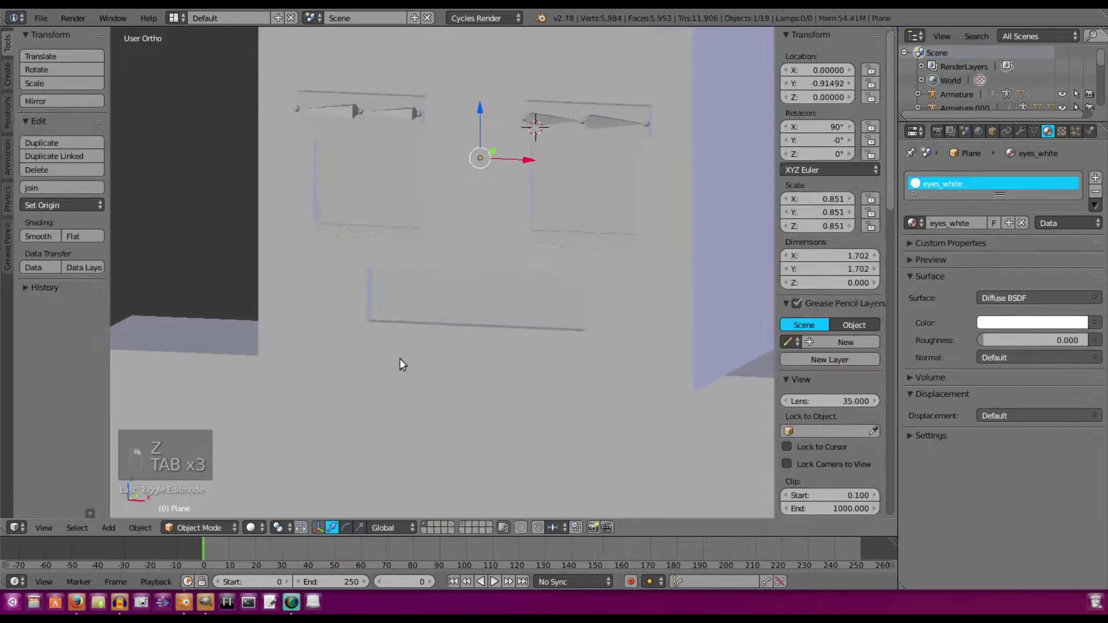
left_click(261, 530)
left_click(284, 452)
Step: Raise the lower edge of the white eye plane along Z above the mouth opening
key("Tab")
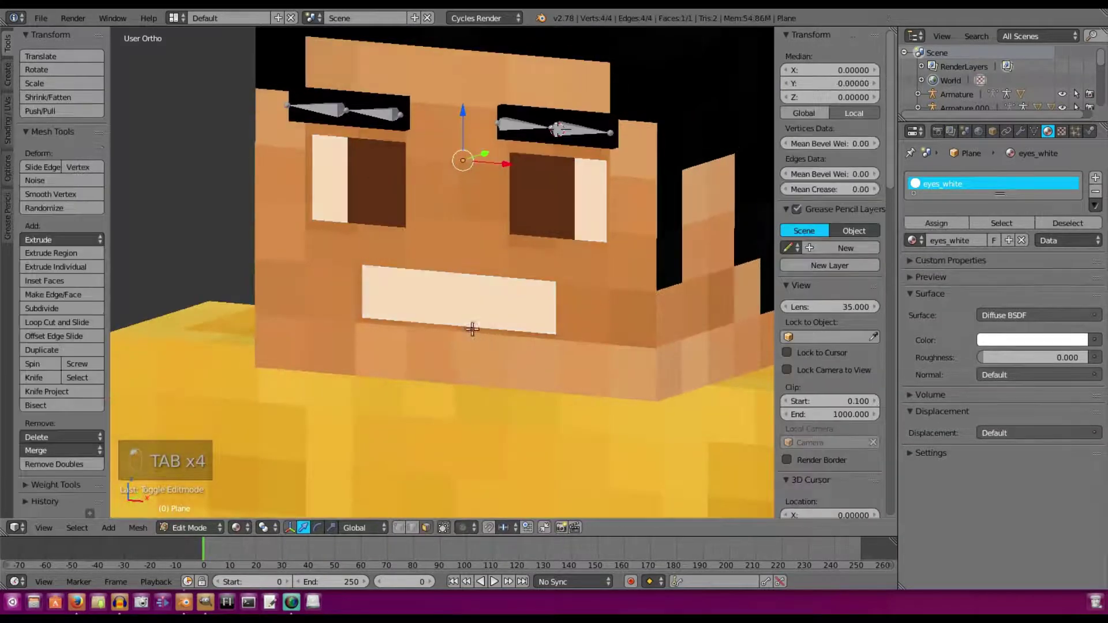
key("z")
right_click(479, 352)
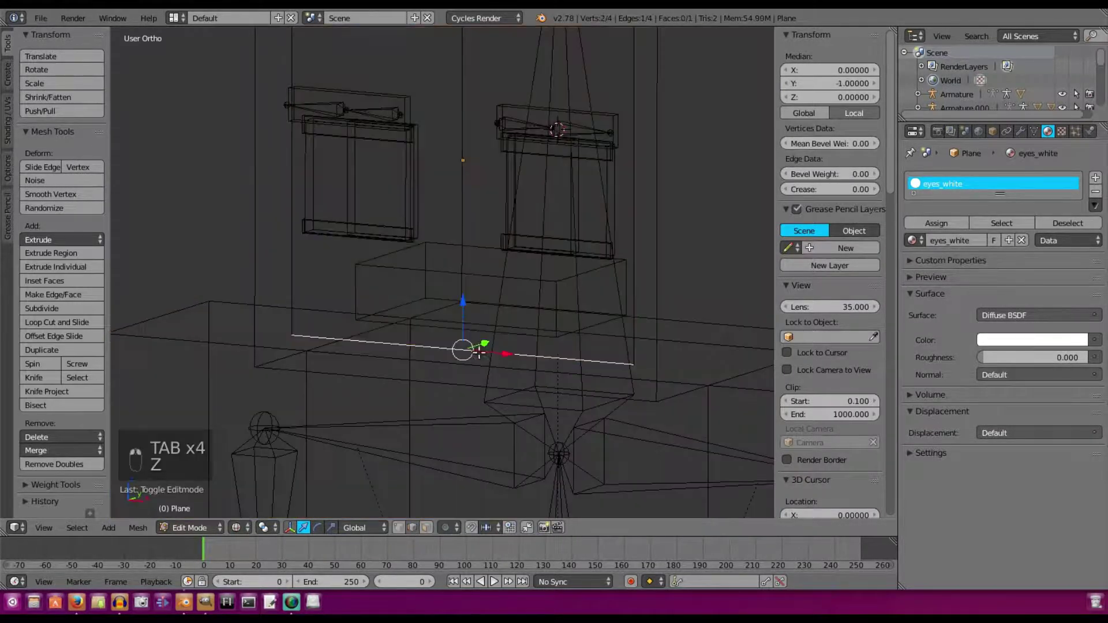
left_click_drag(464, 314, 483, 222)
key("Tab")
middle_click_drag(482, 223, 533, 206)
scroll(528, 164, "down", 1)
scroll(528, 164, "down", 2)
middle_click_drag(528, 164, 515, 200, "shift")
right_click(490, 122)
key("Tab")
key("Tab")
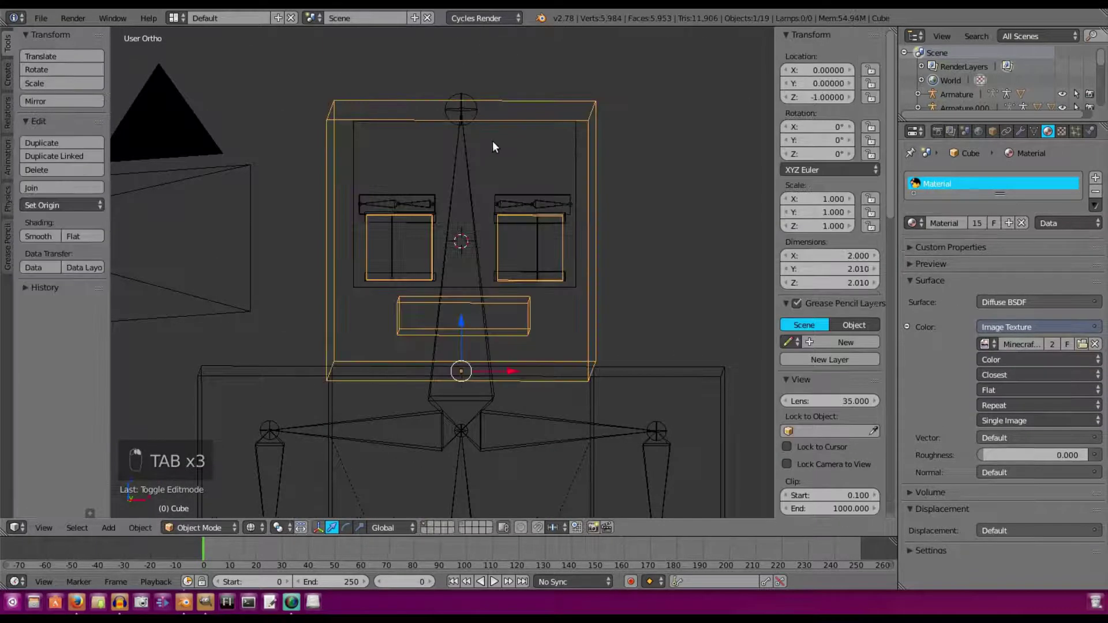
right_click(442, 272)
right_click(383, 169)
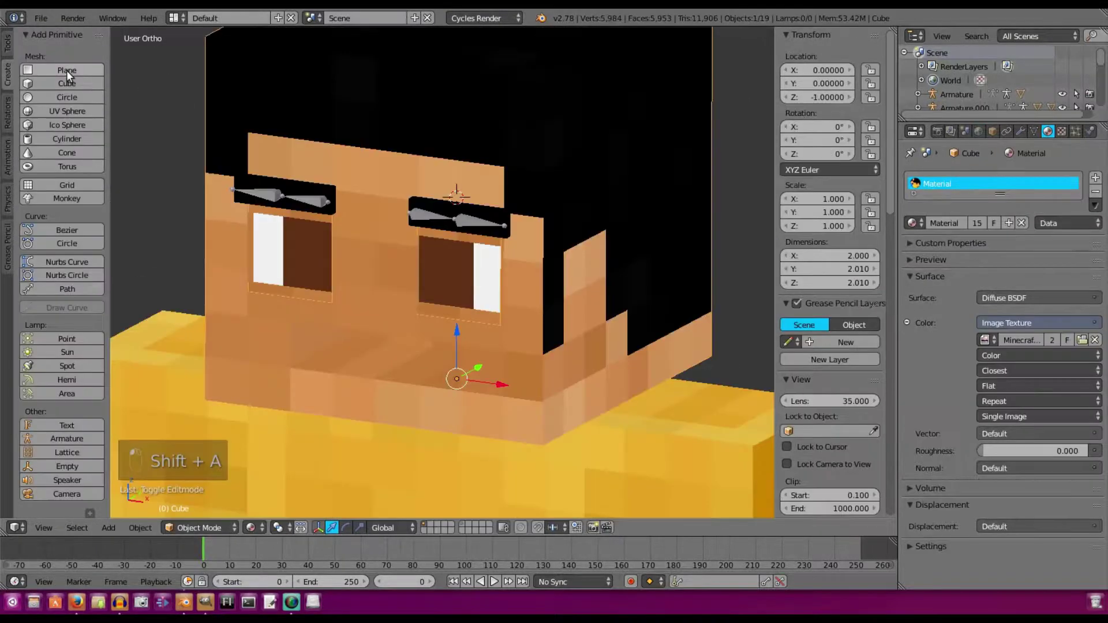
Step: Add a cube, flatten it along Y to about 0.125 thick, and move it to the front of the face
left_click(67, 83)
scroll(572, 153, "down", 3)
key("s")
key("x")
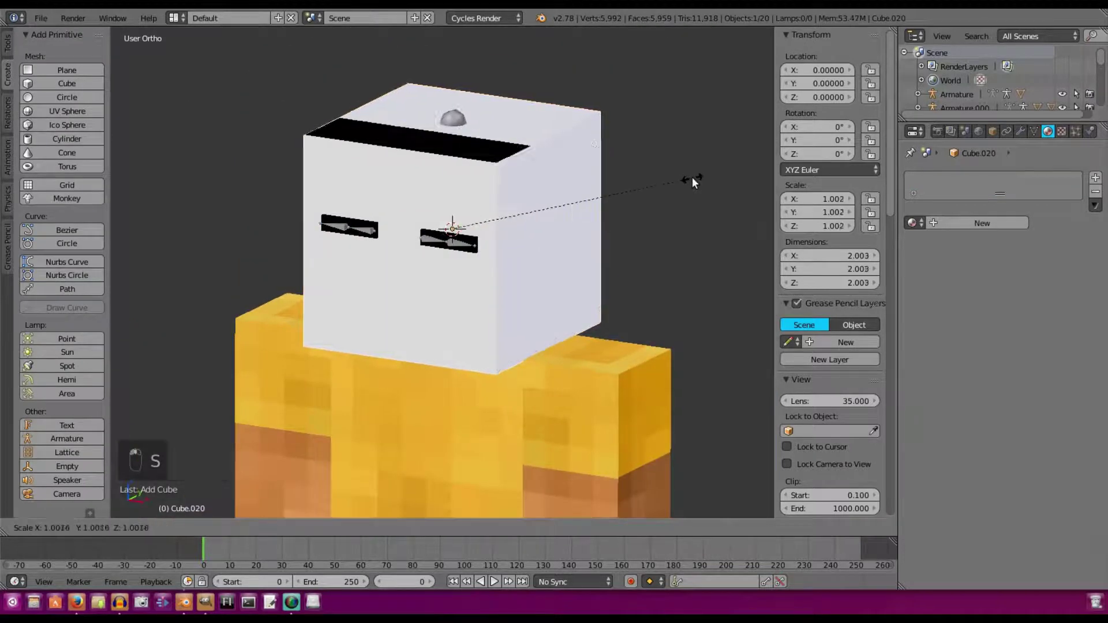
key("y")
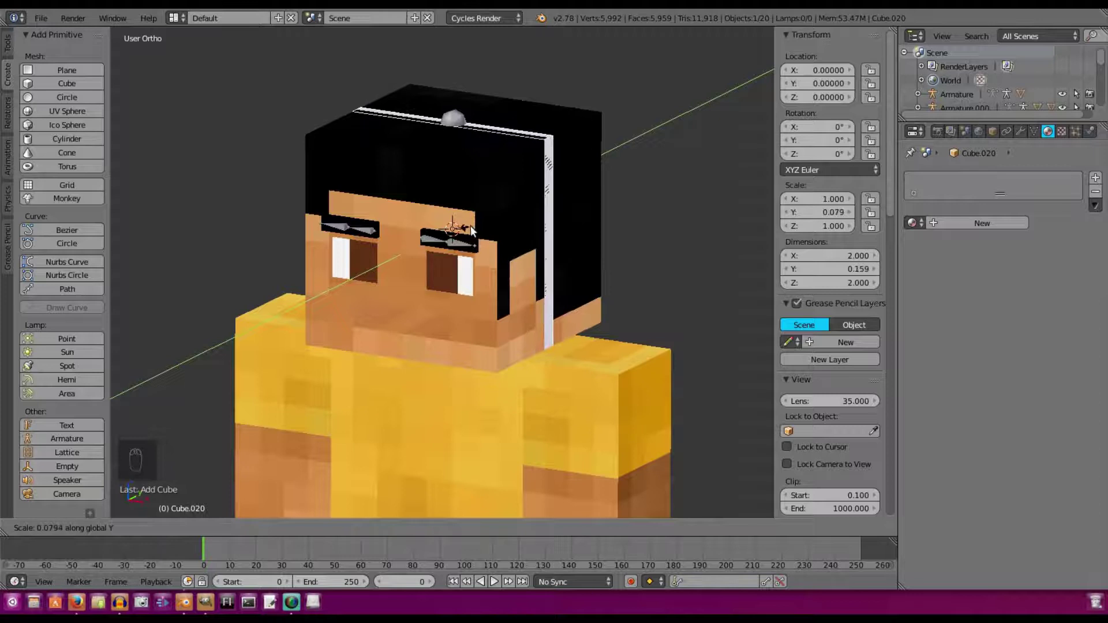
left_click(476, 208)
middle_click_drag(476, 210, 419, 254)
left_click_drag(508, 214, 416, 248)
Step: Scale the flattened cube along Z to a height of about 0.390
scroll(430, 254, "up", 3)
middle_click_drag(433, 255, 665, 201)
key("s")
key("z")
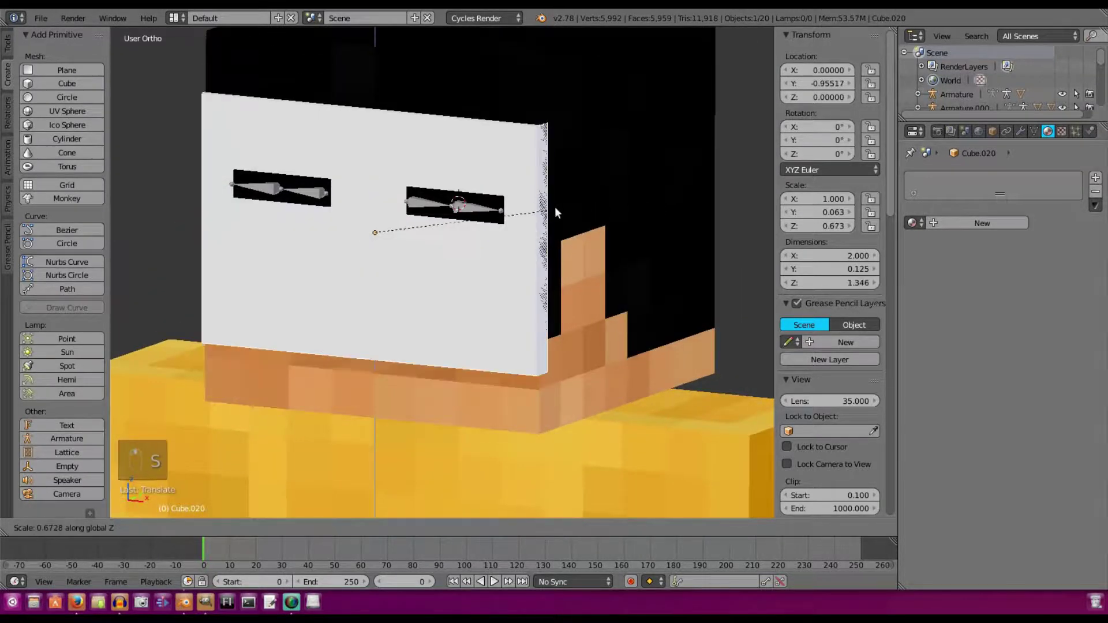
left_click(435, 223)
Step: Move the white slab back to about Y -0.904 and down into the mouth at about Z -0.468
middle_click_drag(436, 222, 523, 229)
left_click_drag(383, 221, 391, 220)
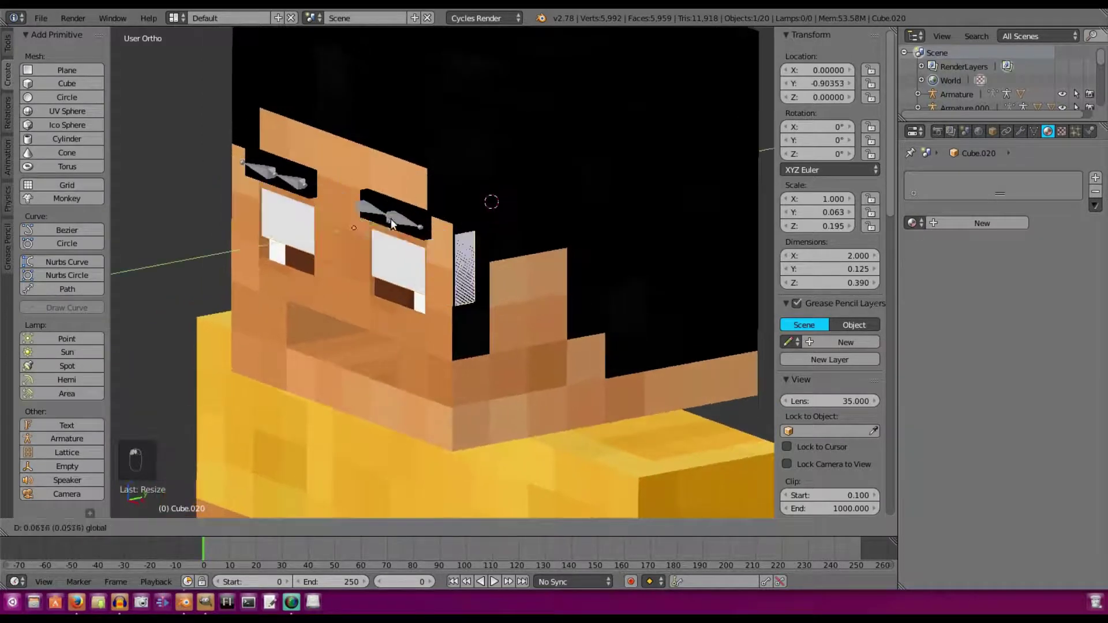
left_click_drag(355, 179, 371, 260)
Step: Reduce the white slab's height along Z to about 0.218 so it fits as a row of upper teeth
scroll(370, 257, "up", 2)
middle_click_drag(370, 255, 657, 243)
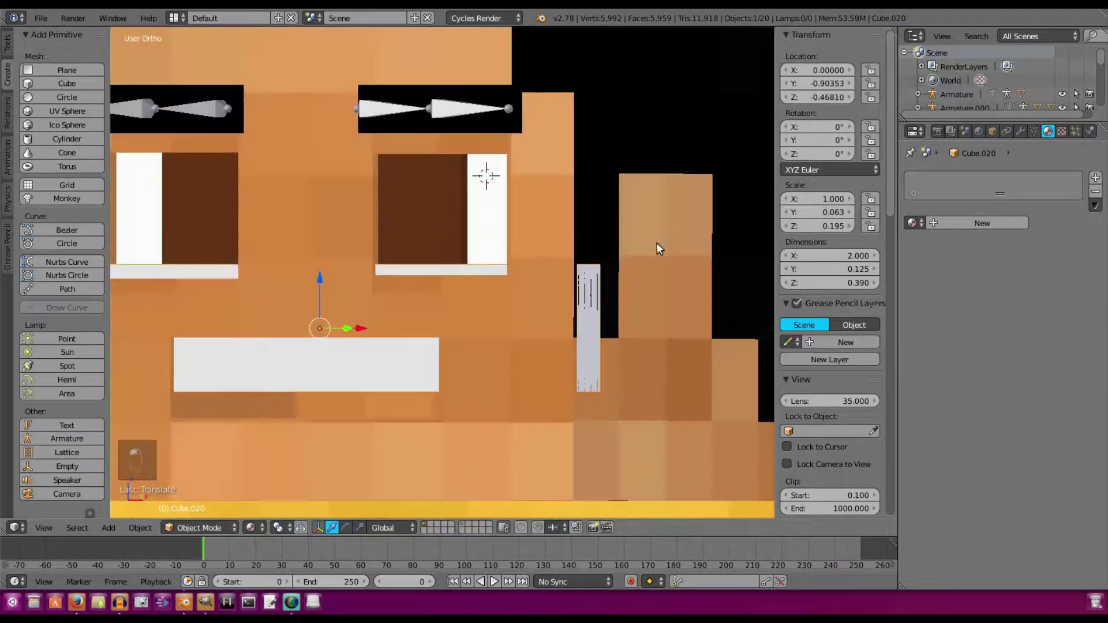
key("s")
key("z")
left_click(501, 257)
Step: Fine-position the upper teeth slab in the mouth at about Y -0.881 and Z -0.481
middle_click_drag(448, 258, 358, 244)
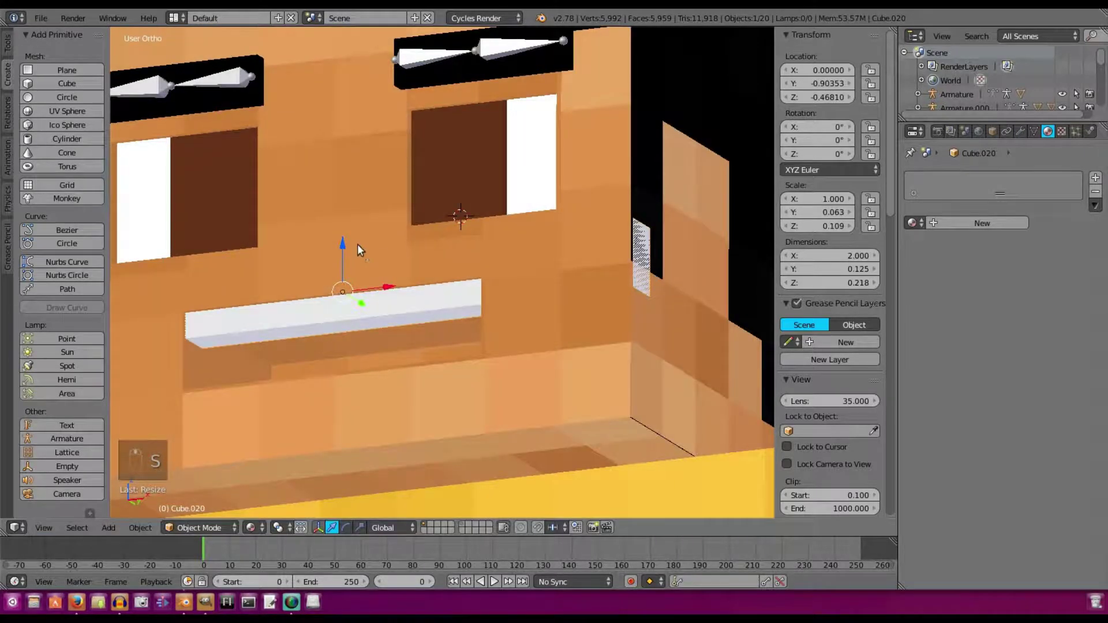
left_click_drag(345, 243, 345, 246)
middle_click_drag(353, 242, 318, 243)
left_click_drag(331, 316, 337, 316)
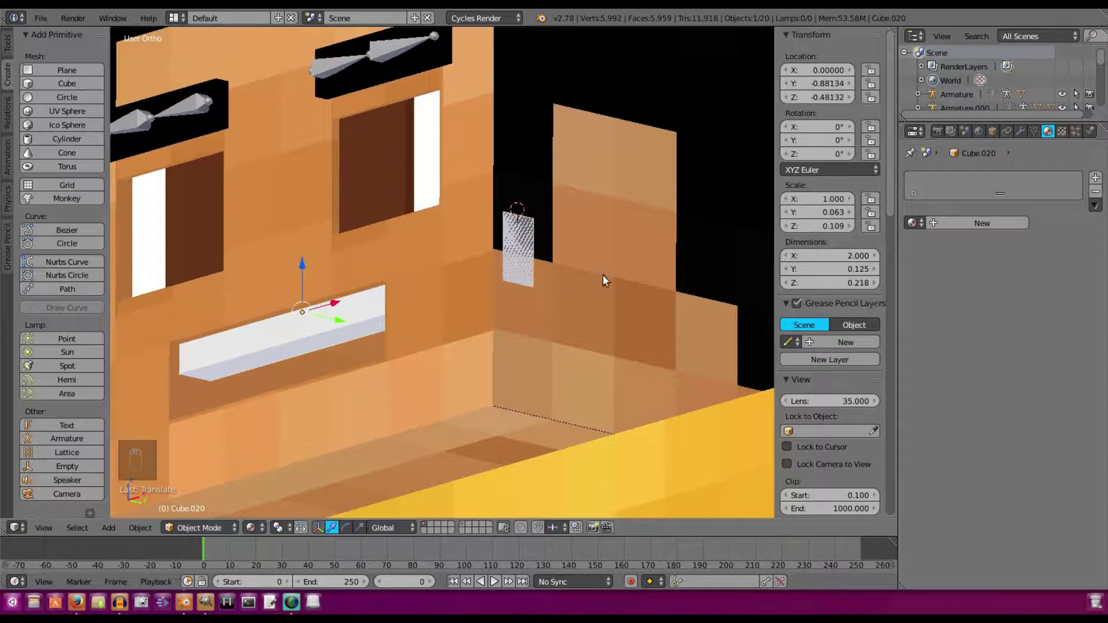
Step: Scale the upper teeth slab along X until it is slightly wider than the mouth opening
middle_click_drag(603, 275, 629, 264)
key("s")
key("x")
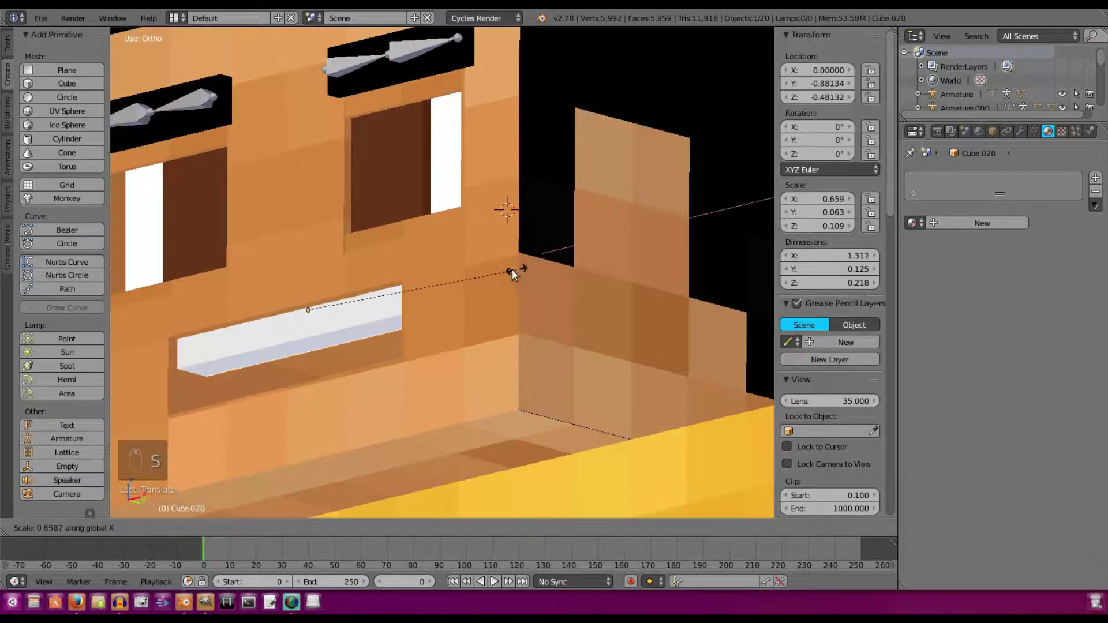
left_click(489, 290)
middle_click_drag(401, 303, 413, 304)
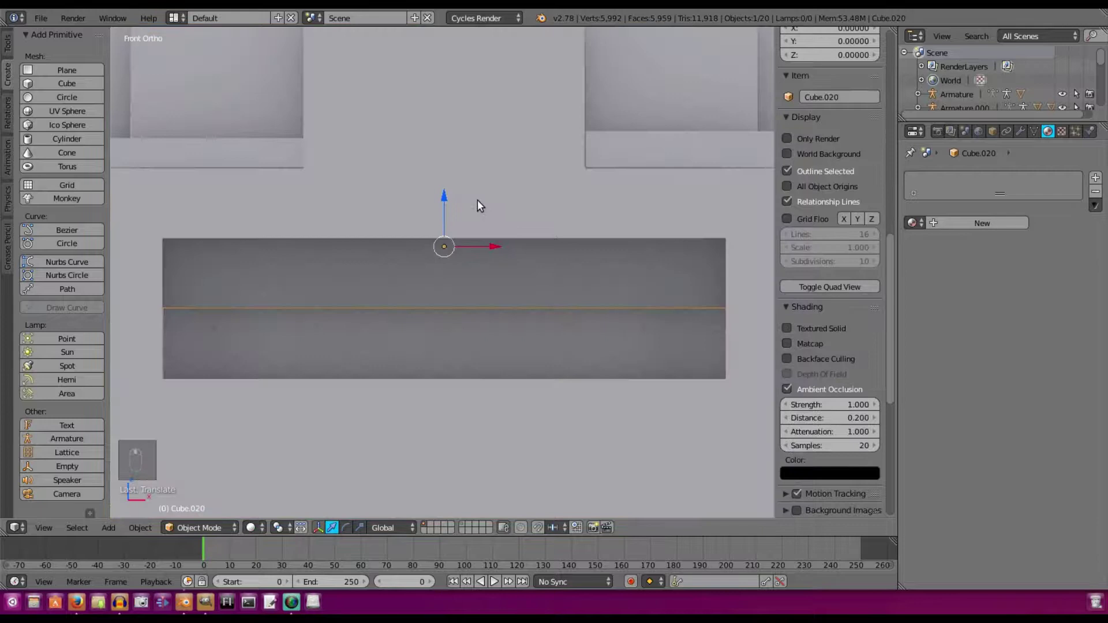
Step: Duplicate the upper teeth slab and move the copy down along Z by about 0.216 as the lower teeth
key("shift+d")
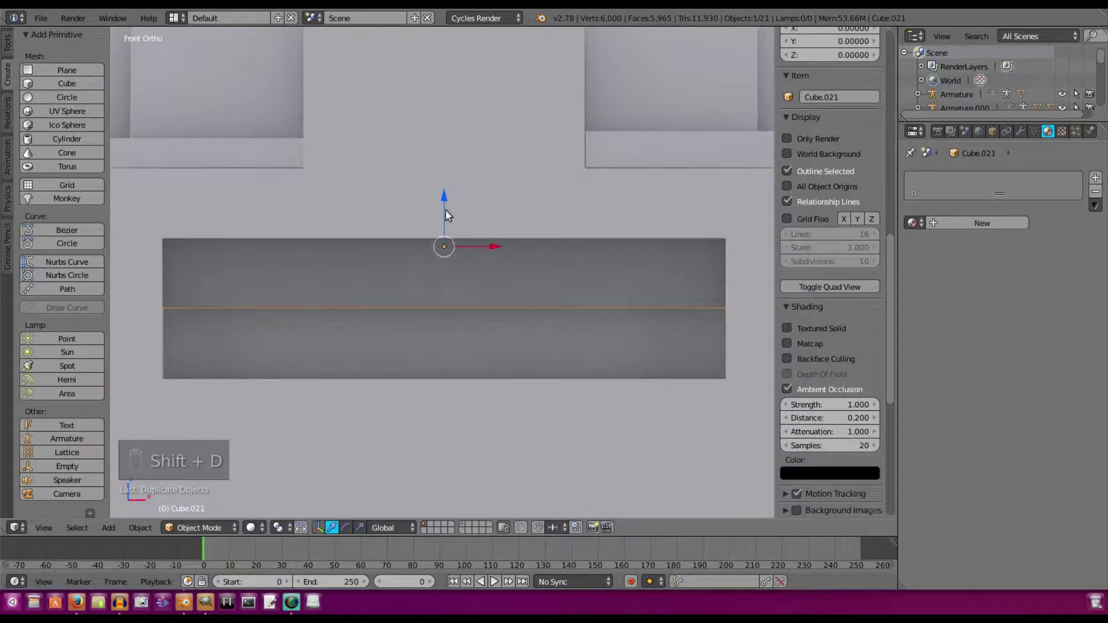
key("z")
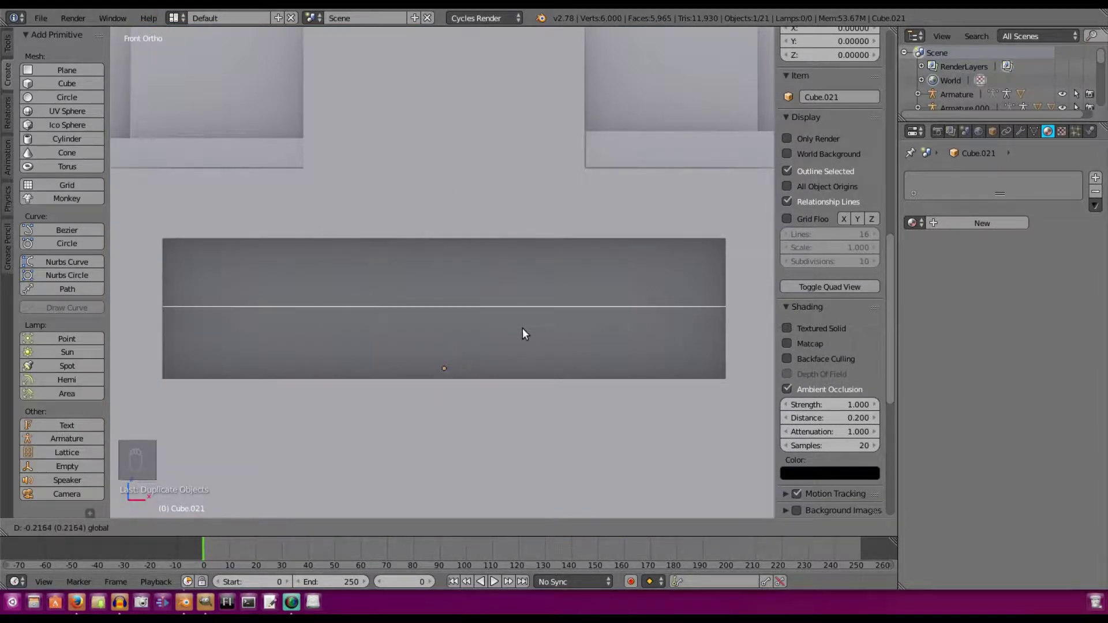
left_click(524, 329)
Step: Show the model in wireframe, add Basis and Key 1 shape keys to the upper teeth, and set Key 1 to 1.000
left_click(250, 528)
left_click(272, 495)
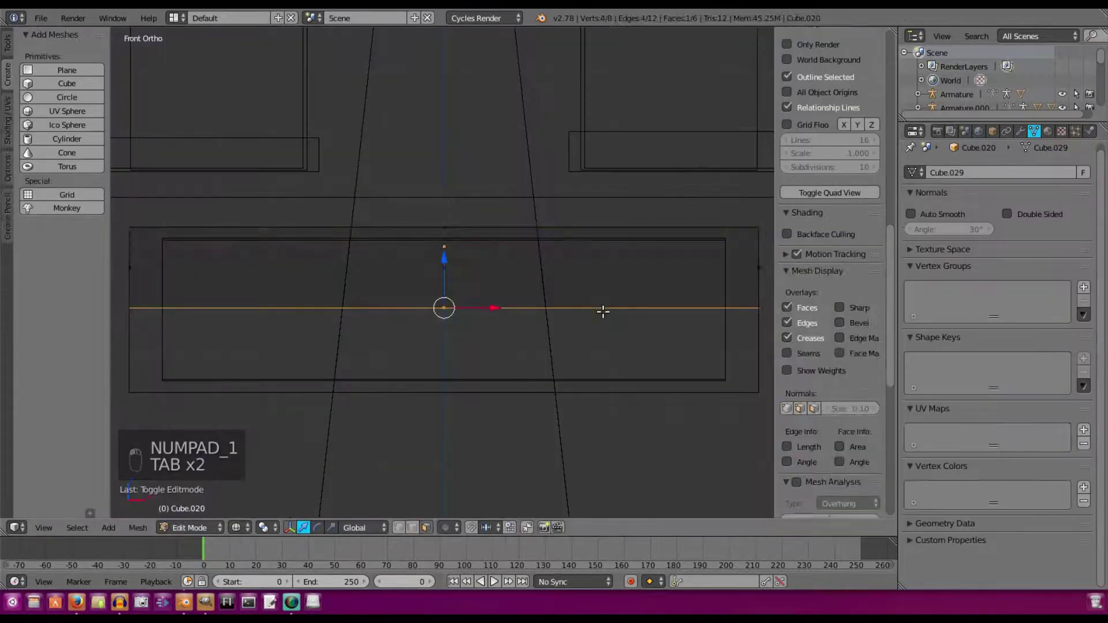
key("Tab")
left_click(1083, 359)
left_click(1084, 359)
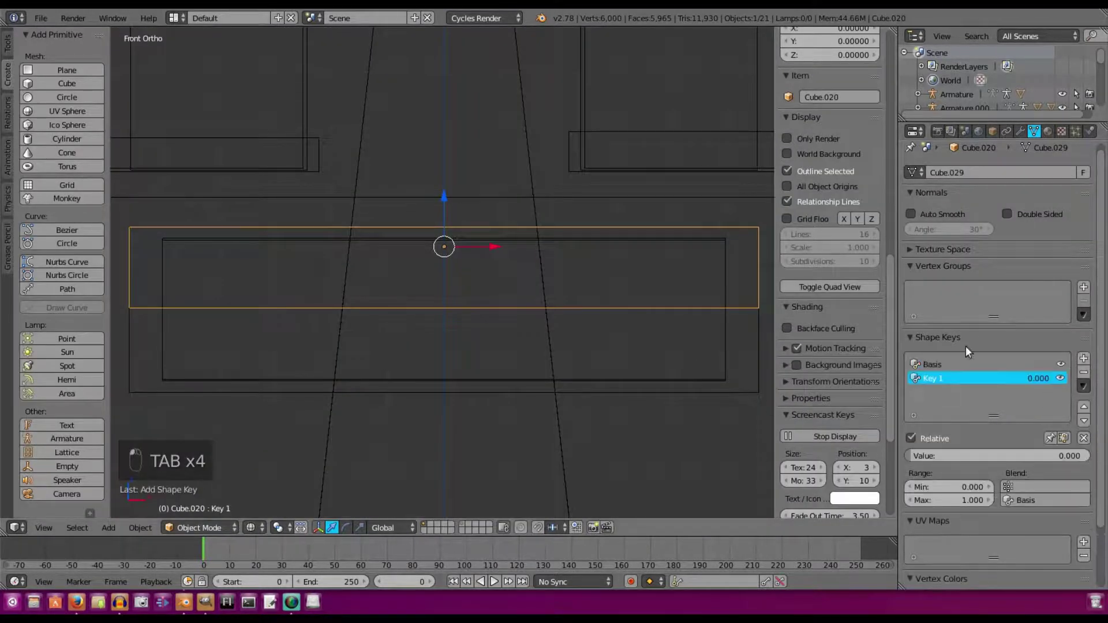
left_click_drag(912, 458, 1091, 458)
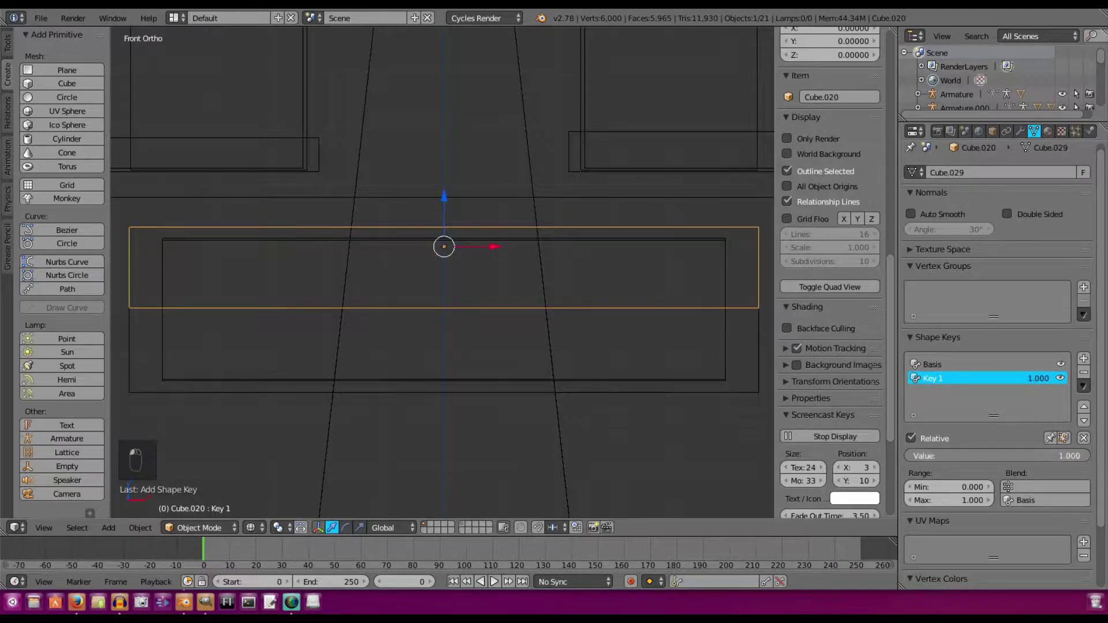
Step: Shape Key 1 by raising the upper teeth's bottom face along Z to just below their top edge
key("Tab")
left_click_drag(446, 267, 487, 191)
key("Tab")
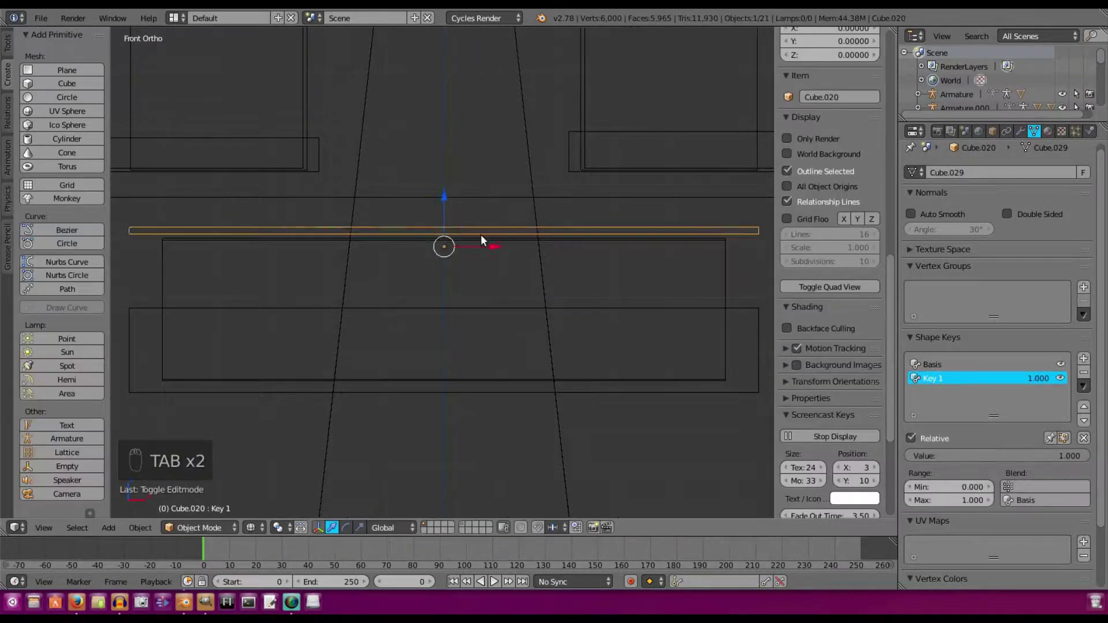
Step: Test the upper teeth's Key 1 at partial values such as 0.335 and 0.615 and inspect the mouth from the front
middle_click_drag(480, 234, 494, 236)
mouse_move(1032, 456)
left_mouse_down()
mouse_move(969, 456)
mouse_move(1021, 456)
left_mouse_up()
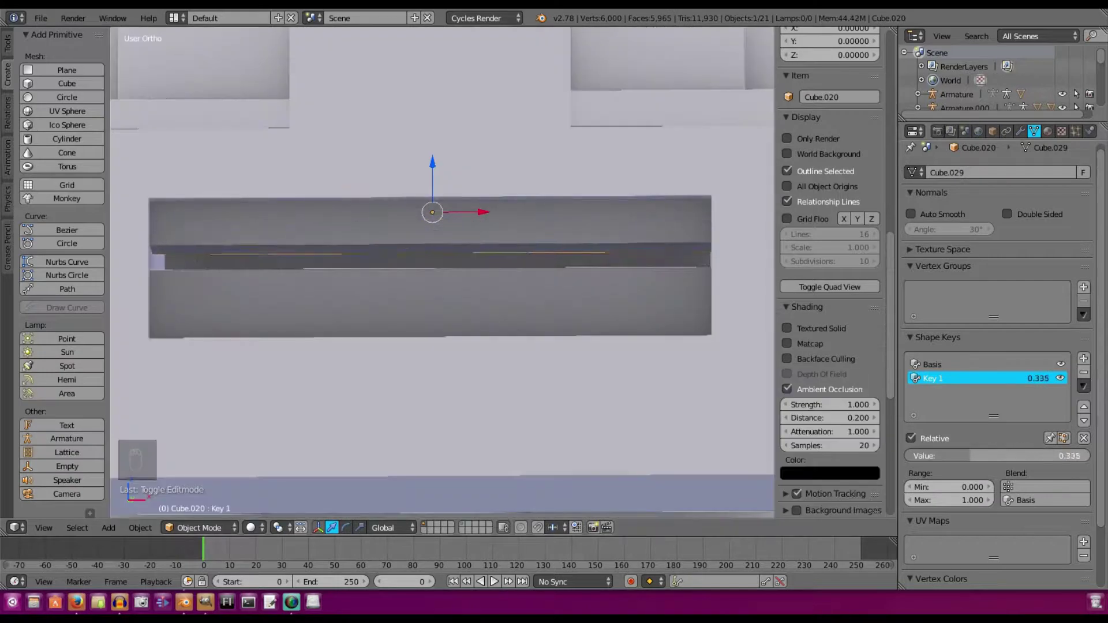
middle_click_drag(578, 286, 602, 297)
scroll(601, 297, "down", 3)
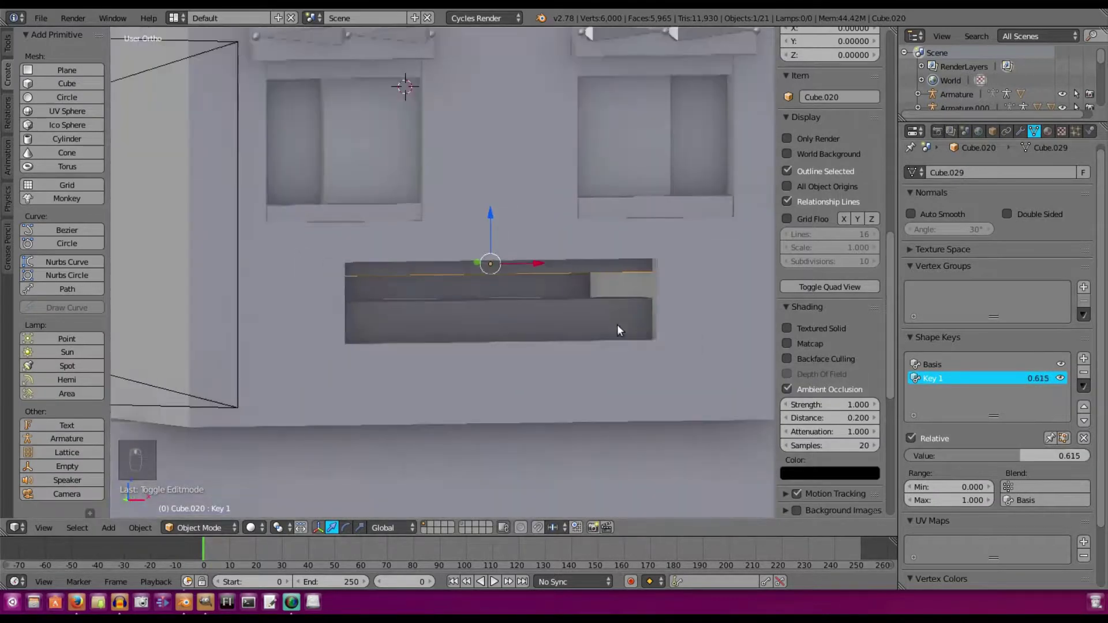
scroll(618, 325, "up", 2)
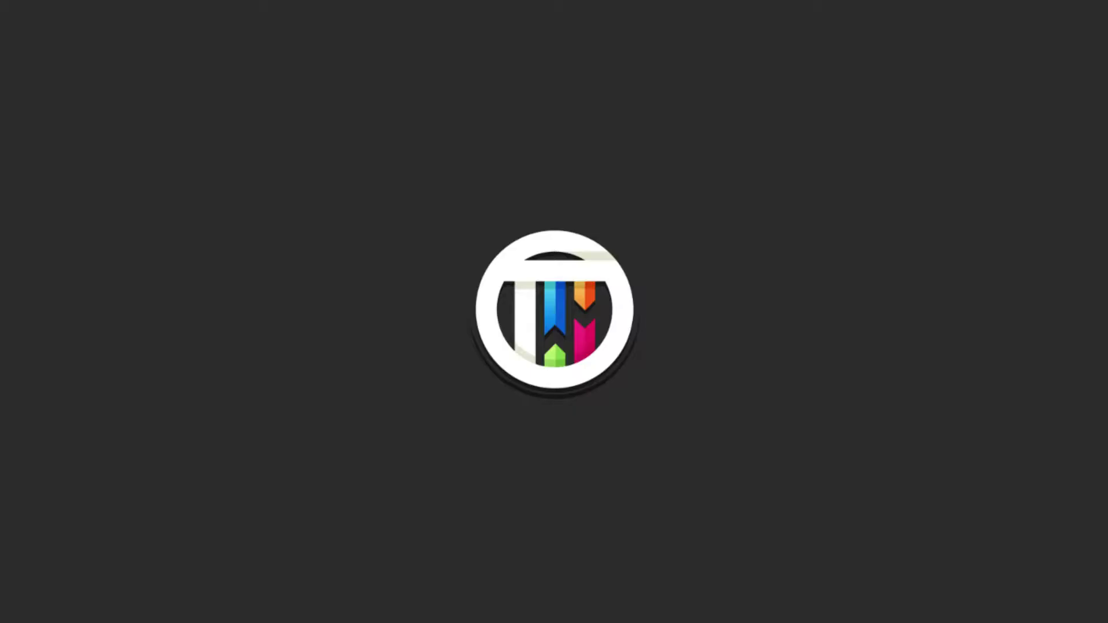